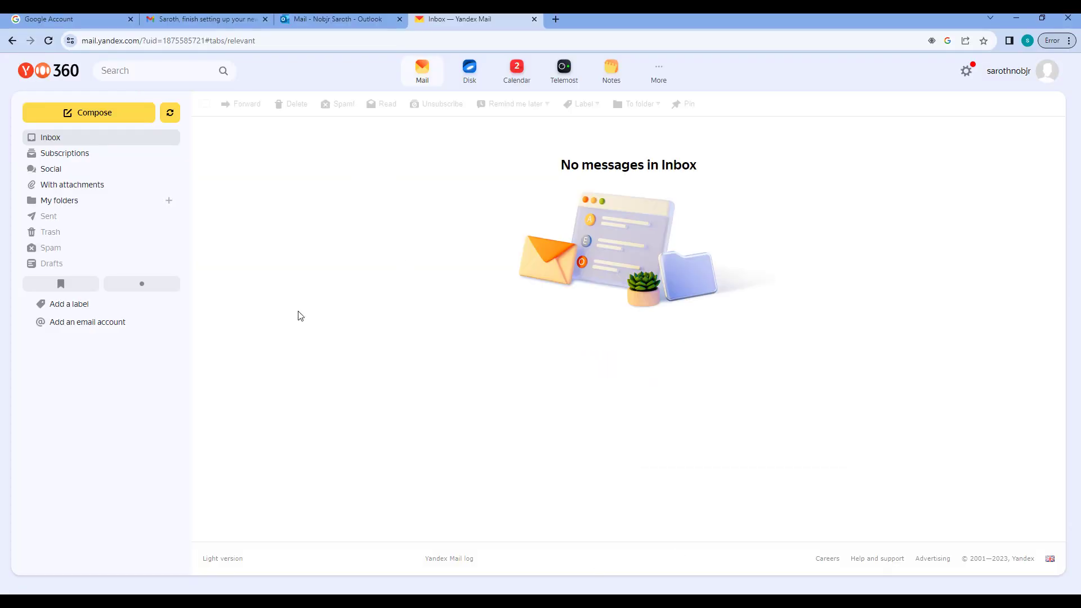
# Open the new Google account's welcome email in Gmail.
pyautogui.click(197, 19)
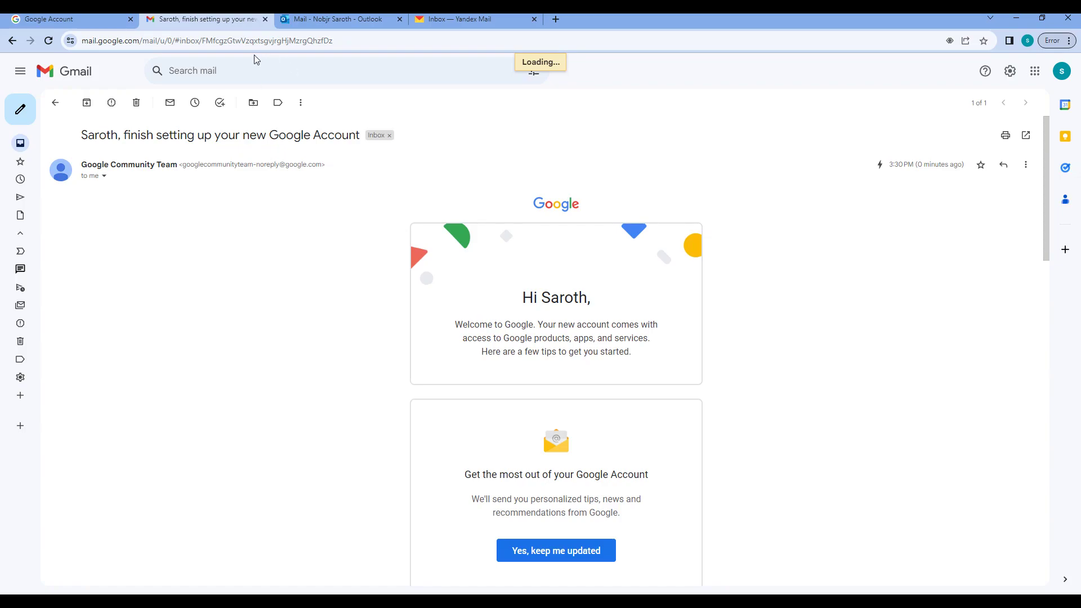
# Search for Facebook in a new tab and start creating a new account.
pyautogui.click(555, 20)
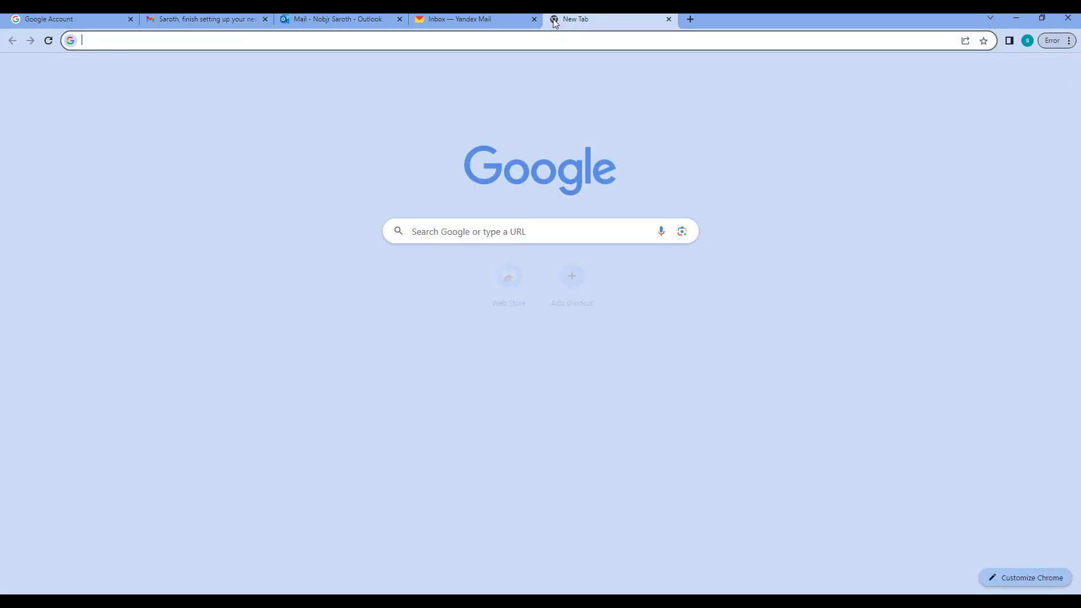
pyautogui.write('face')
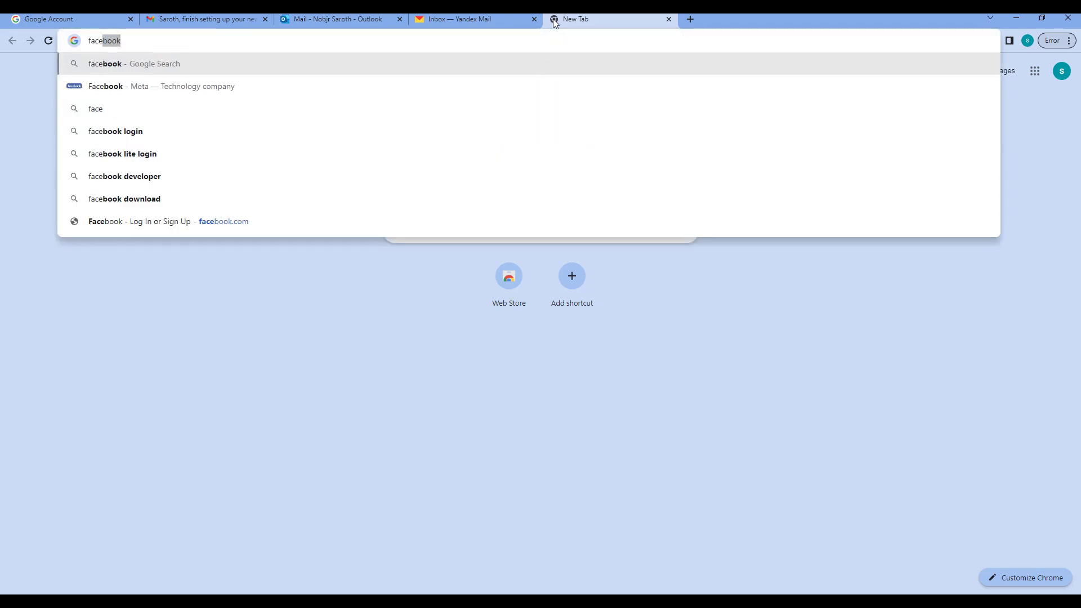
pyautogui.press('Return')
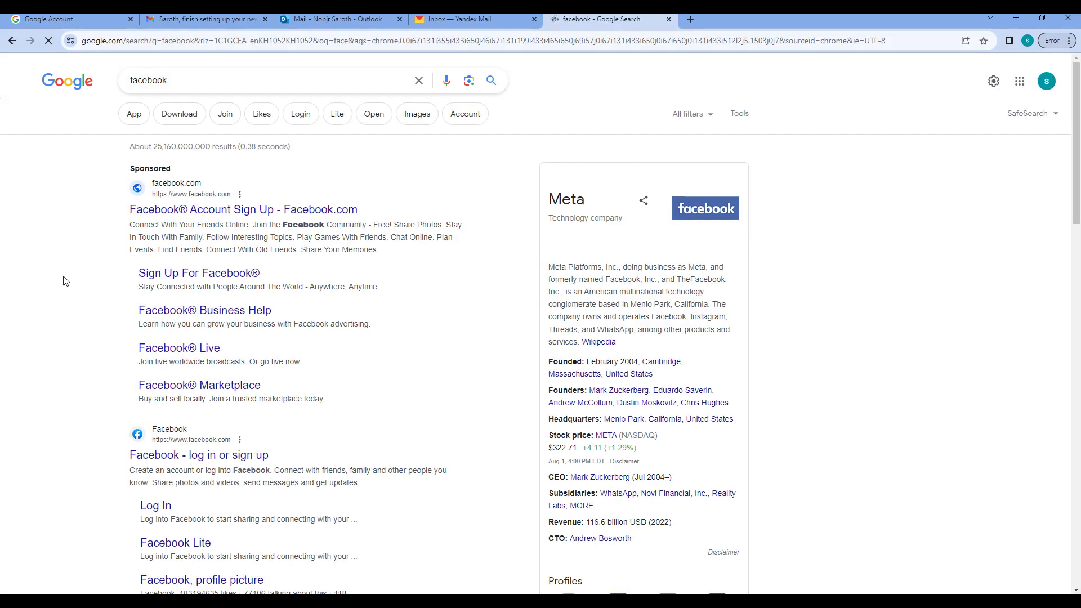
pyautogui.click(169, 455)
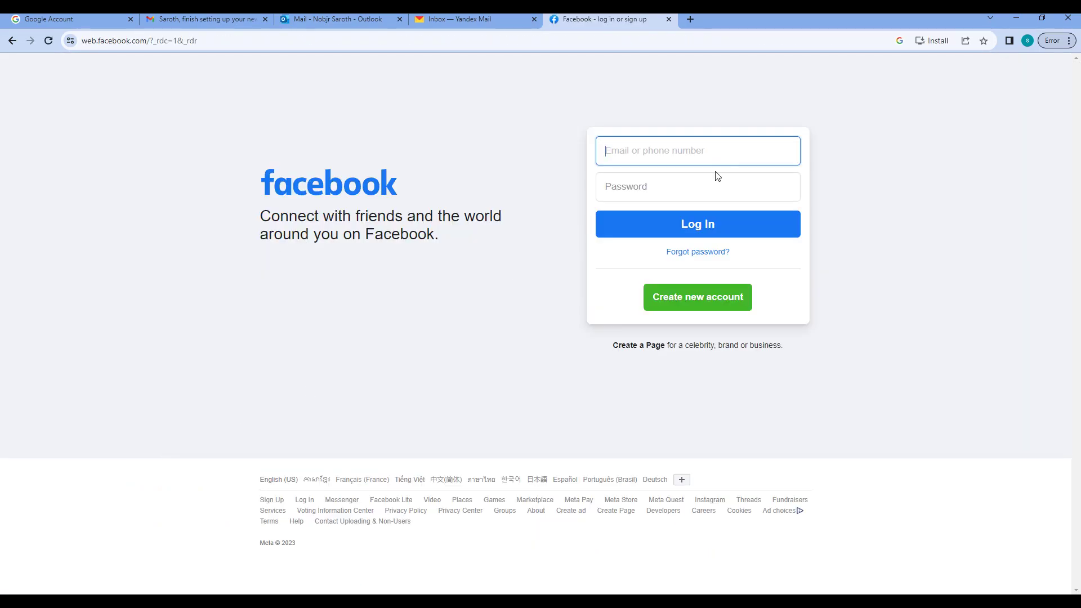
pyautogui.click(694, 304)
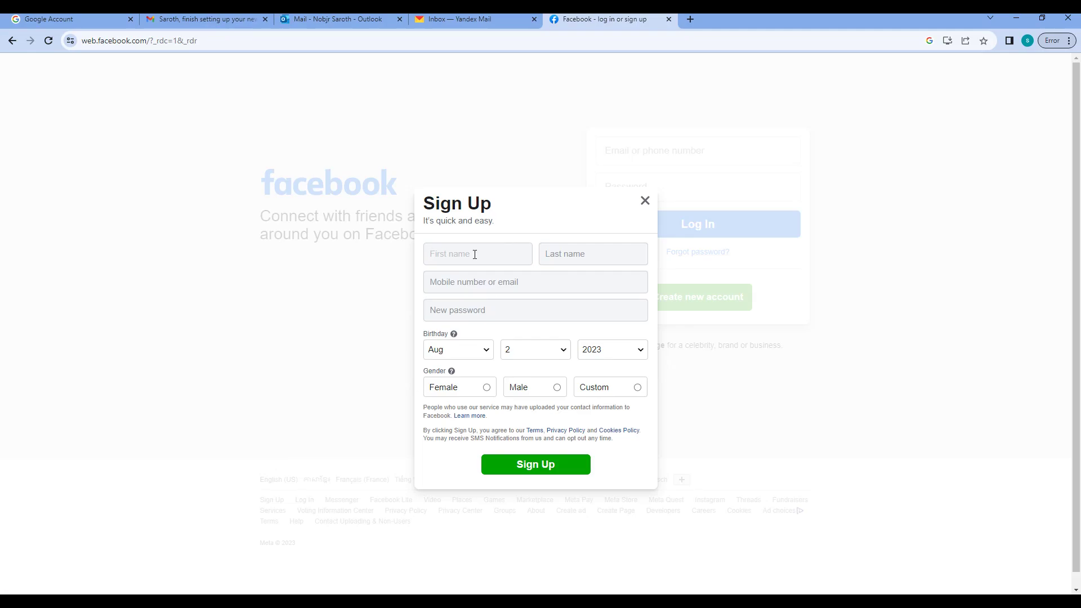
# Fill in the new user's first name, surname and mobile number on the sign-up form.
pyautogui.press('Tab')
pyautogui.click(456, 288)
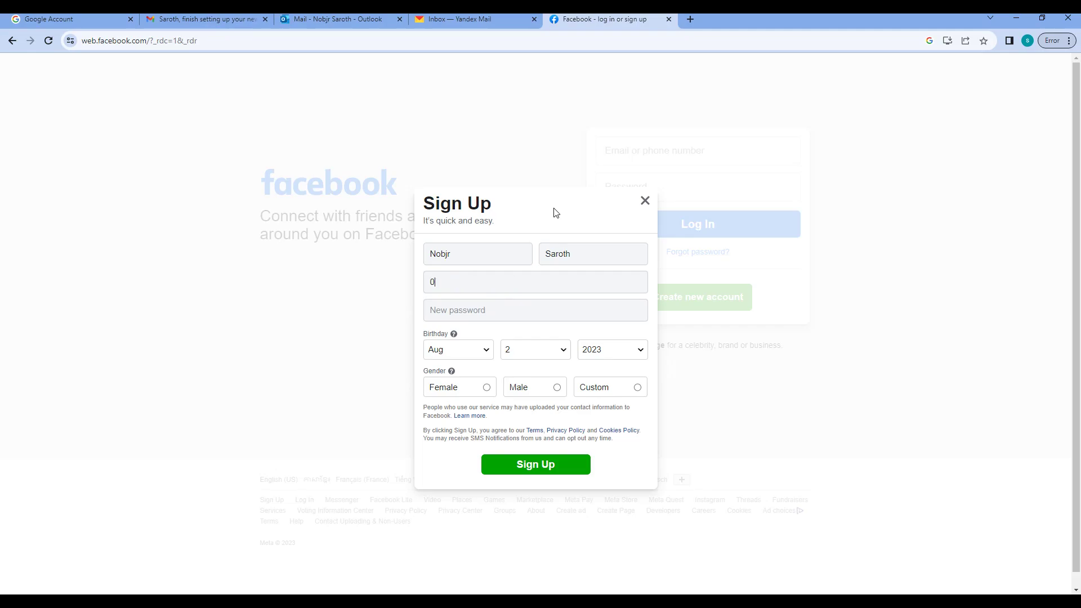
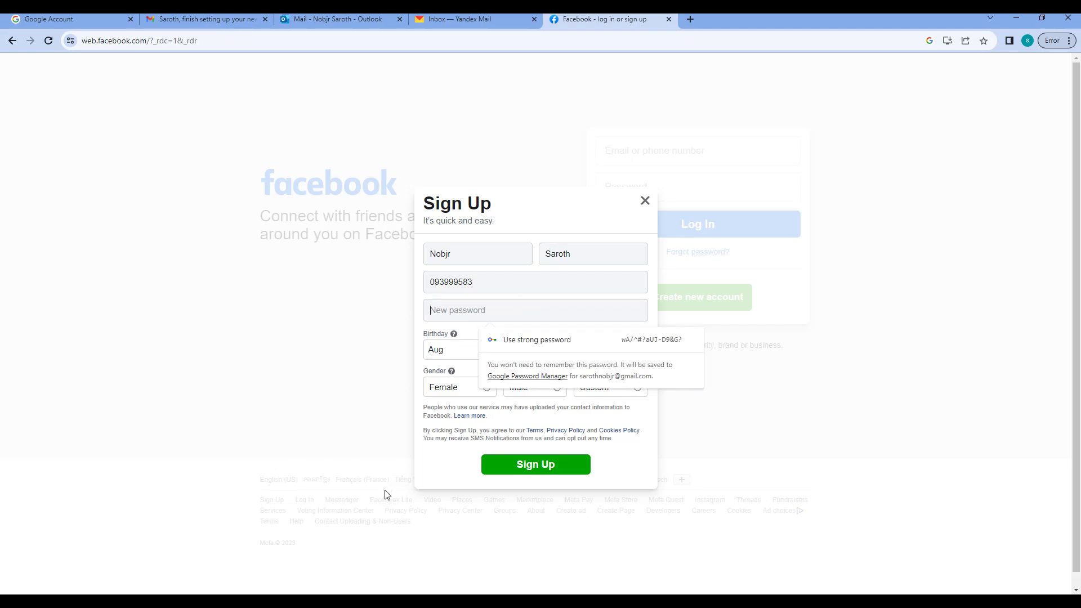
pyautogui.click(394, 601)
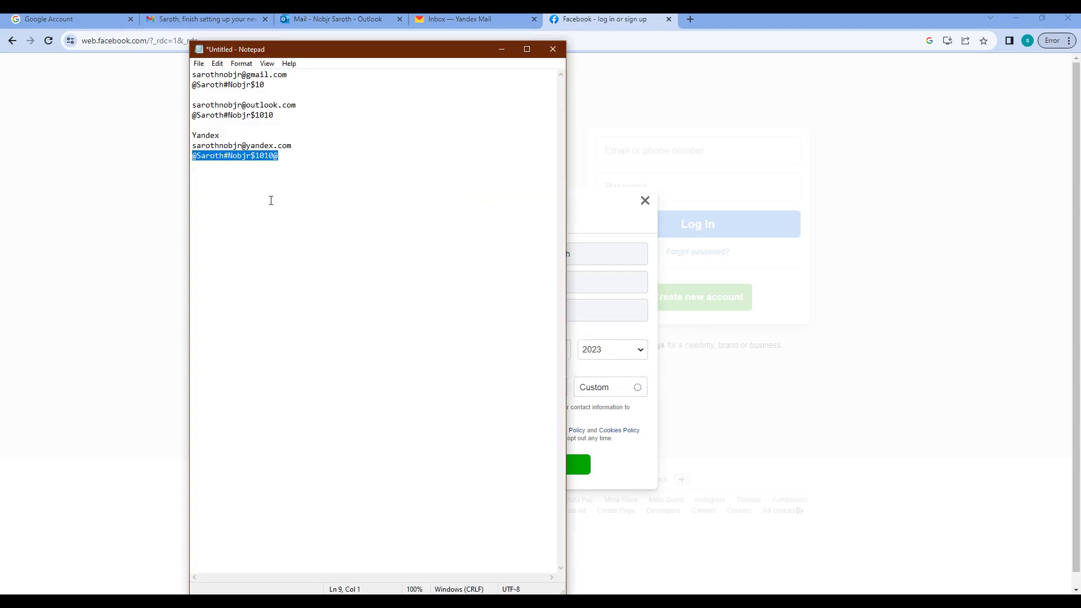
# Add a 'Facebook with Gmail' line below the saved passwords in Notepad.
pyautogui.click(303, 159)
pyautogui.press('Return')
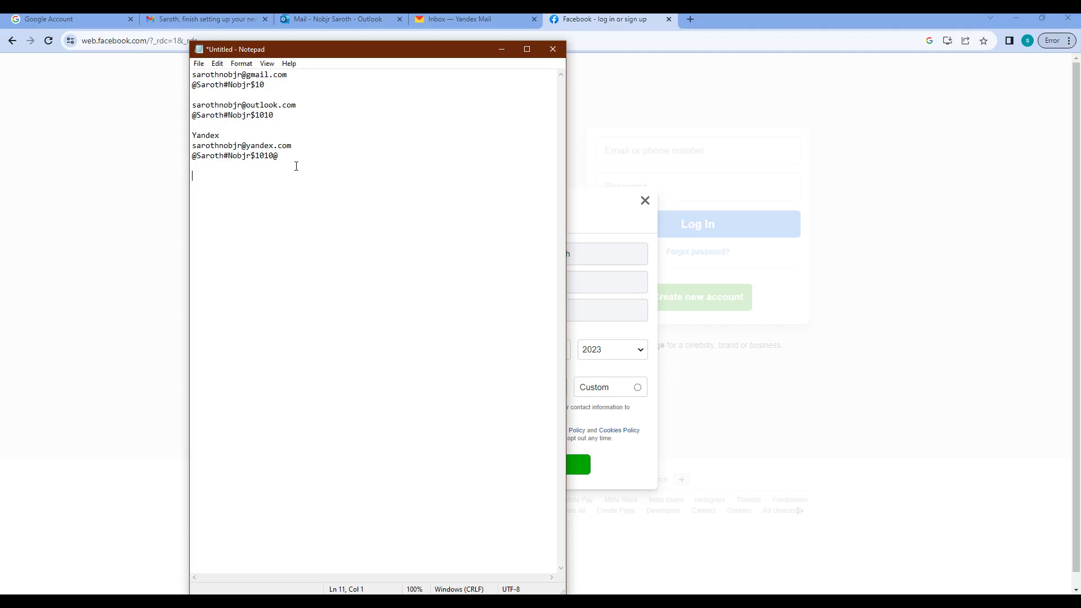
pyautogui.write('Fac')
pyautogui.press('BackSpace')
pyautogui.press('BackSpace')
pyautogui.press('BackSpace')
pyautogui.write('Facebook with Gamil')
pyautogui.press('BackSpace')
pyautogui.press('BackSpace')
pyautogui.press('BackSpace')
pyautogui.write('mail')
pyautogui.press('Return')
# Add a 'Pw:' line with the pasted, edited password and select it for reuse.
pyautogui.write('Pw')
pyautogui.moveTo(279, 156); pyautogui.dragTo(191, 161)
pyautogui.hotkey('ctrl', 'c')
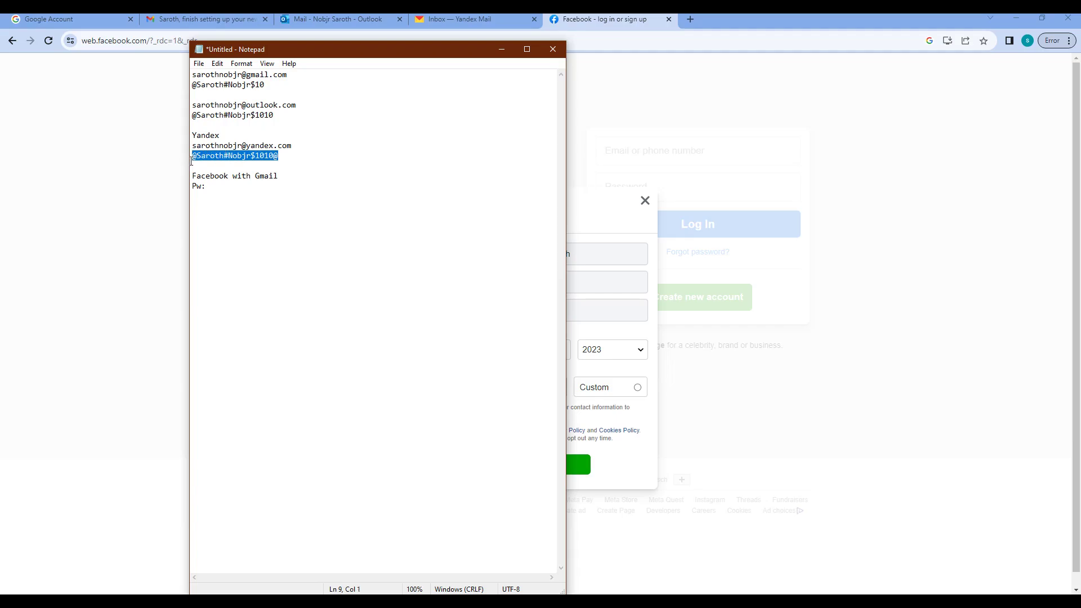
pyautogui.click(215, 192)
pyautogui.hotkey('ctrl', 'v')
pyautogui.write('1')
pyautogui.moveTo(302, 186); pyautogui.dragTo(211, 187)
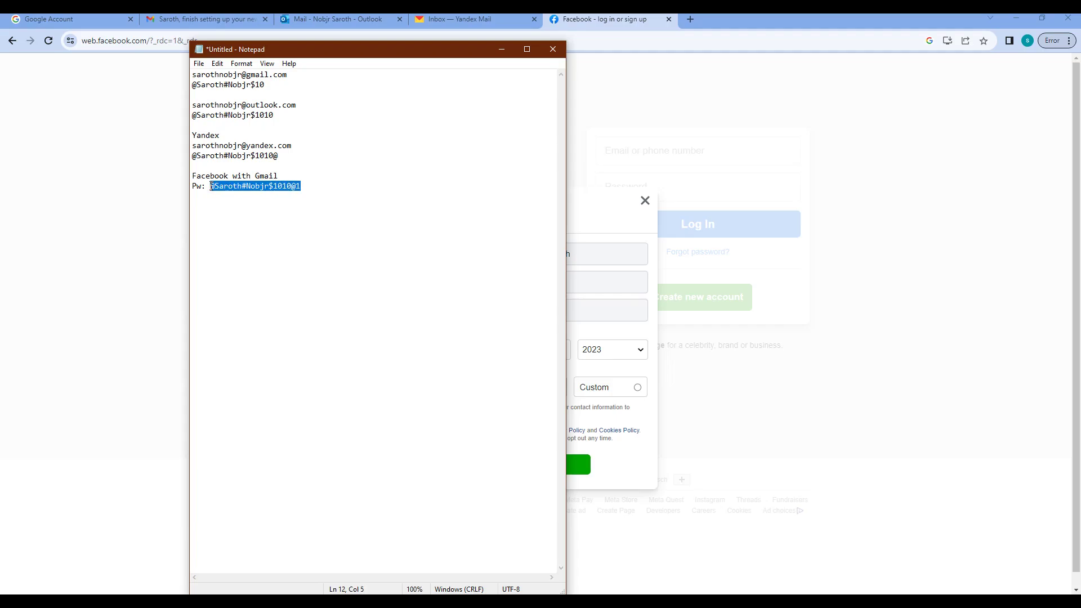
pyautogui.click(700, 125)
# Paste the account password and set the birth month and day to Jan 10.
pyautogui.click(455, 311)
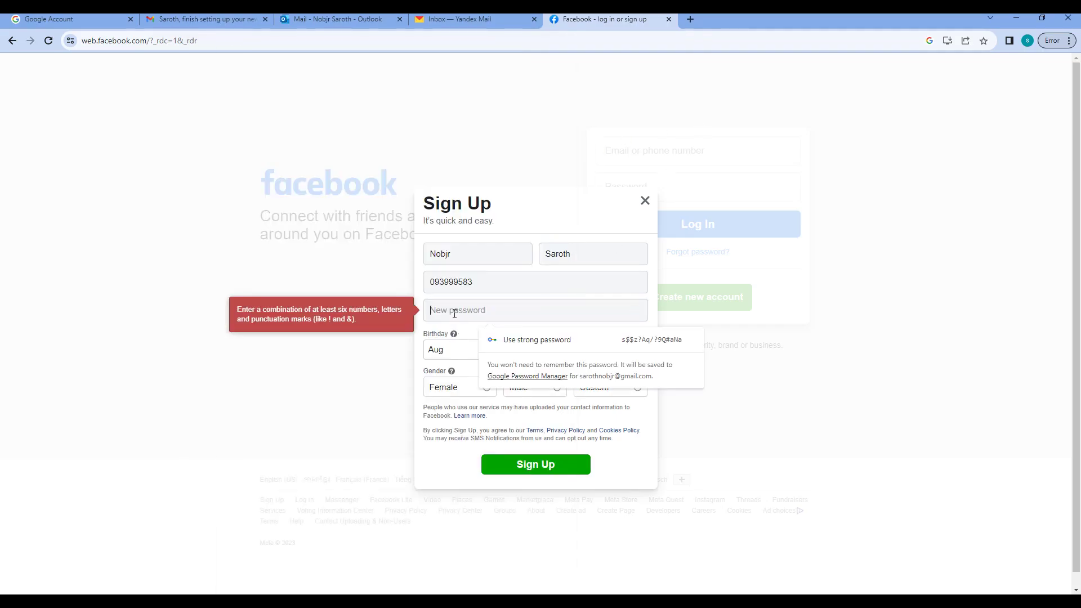
pyautogui.hotkey('ctrl', 'v')
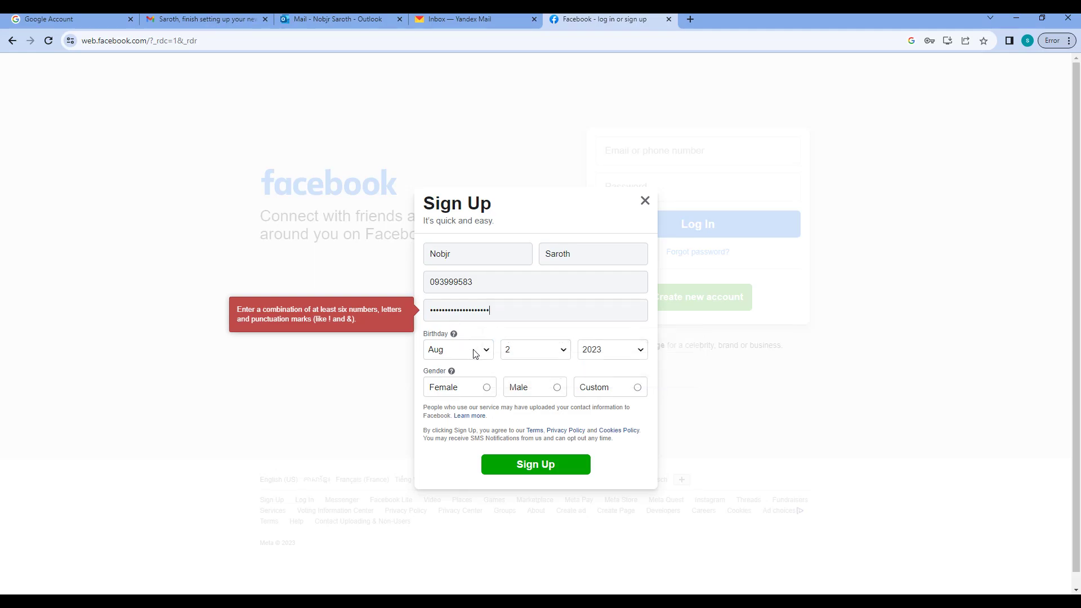
pyautogui.click(473, 352)
pyautogui.click(447, 367)
pyautogui.click(555, 353)
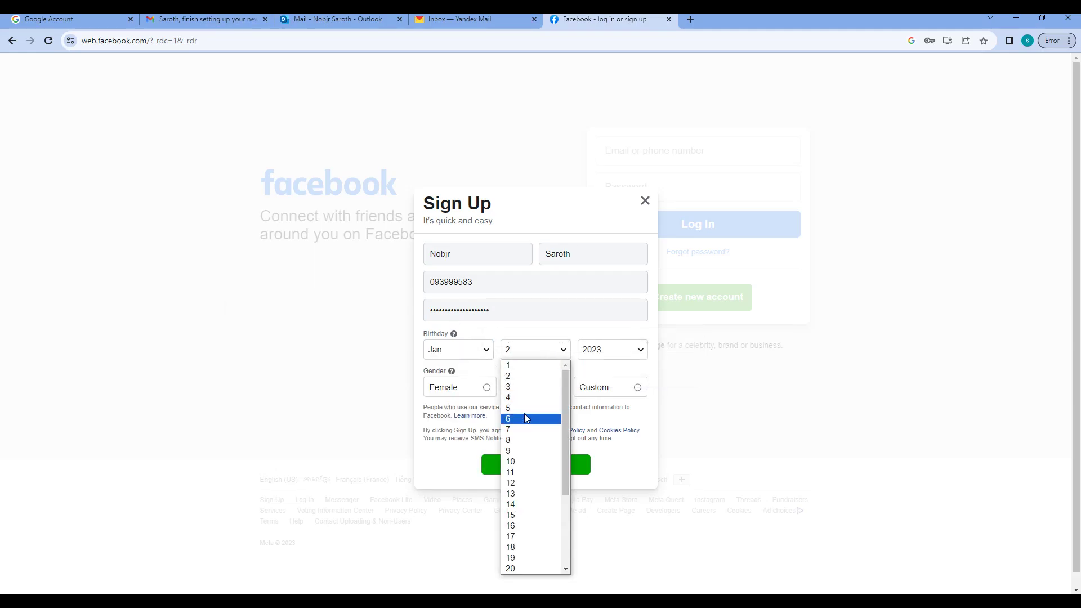
pyautogui.click(512, 461)
# Set the birth year to 1988 and choose Male as the gender.
pyautogui.click(614, 352)
pyautogui.scroll(-20, 620, 447)
pyautogui.scroll(12, 617, 451)
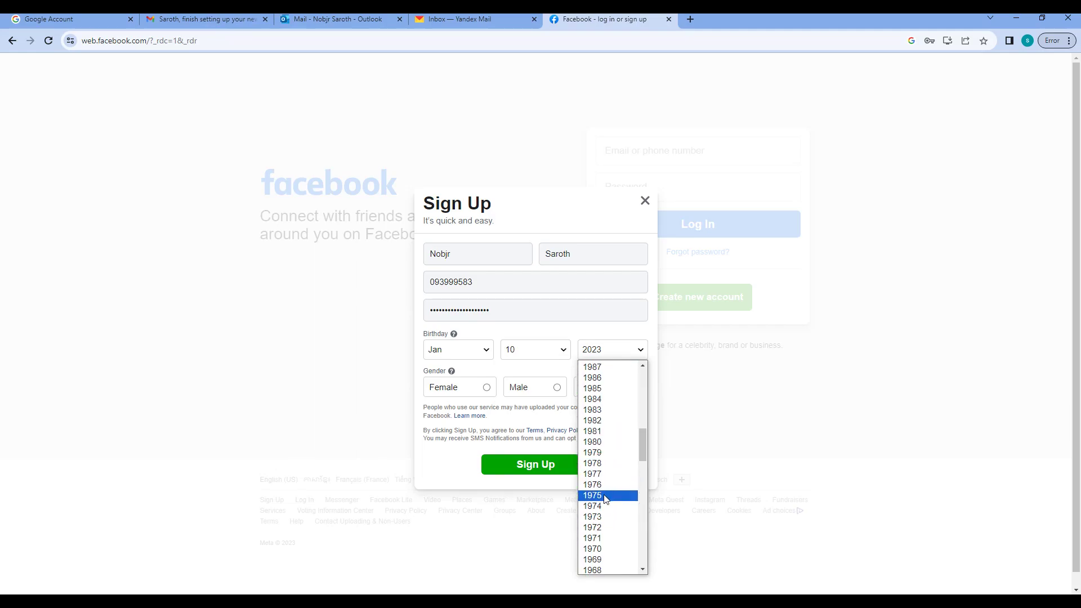
pyautogui.scroll(6, 614, 433)
pyautogui.scroll(1, 613, 459)
pyautogui.scroll(-19, 613, 462)
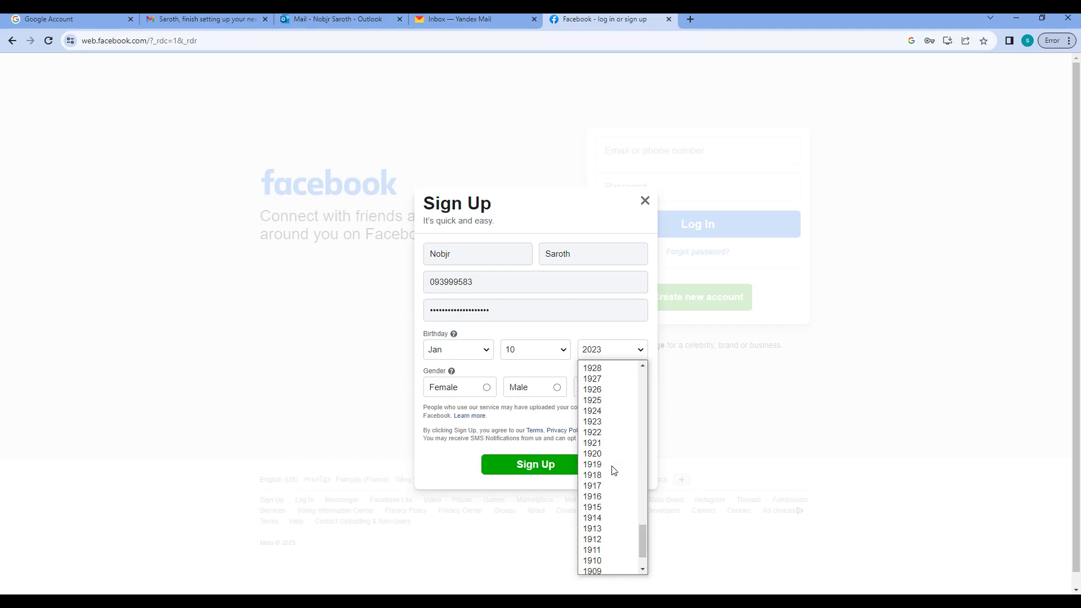
pyautogui.scroll(-1, 611, 487)
pyautogui.scroll(11, 611, 487)
pyautogui.scroll(4, 608, 397)
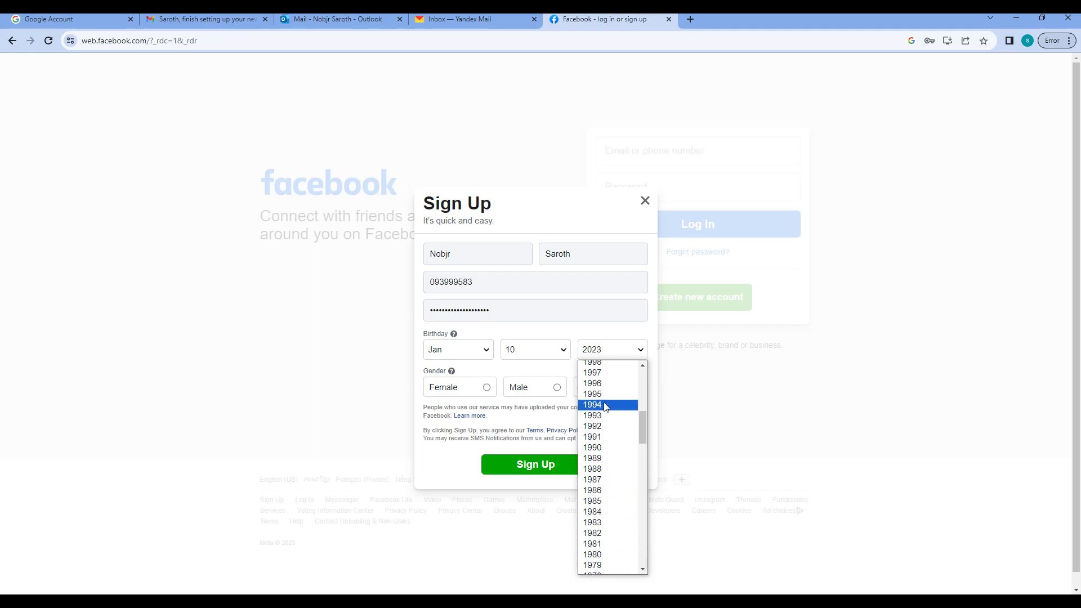
pyautogui.click(601, 469)
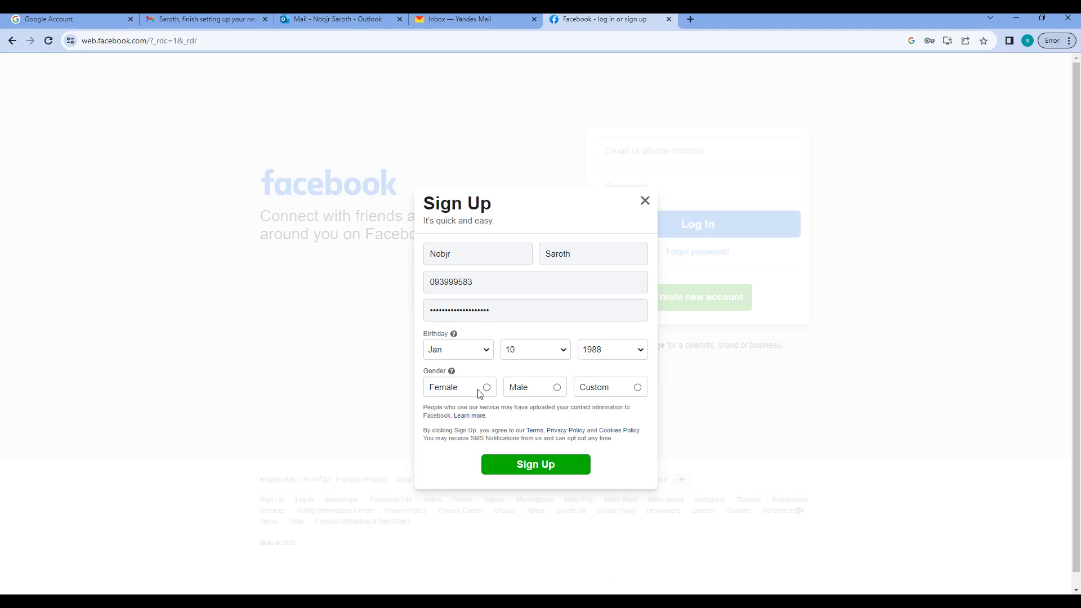
pyautogui.click(557, 388)
# Submit the sign-up form and confirm it is a brand-new account, not an existing one.
pyautogui.click(529, 465)
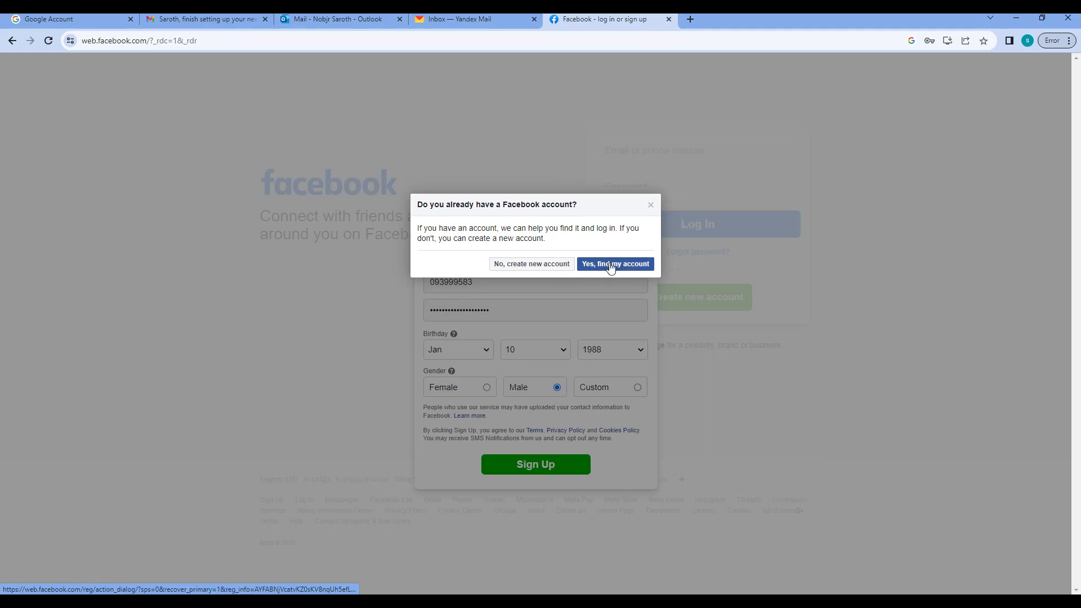
pyautogui.click(523, 269)
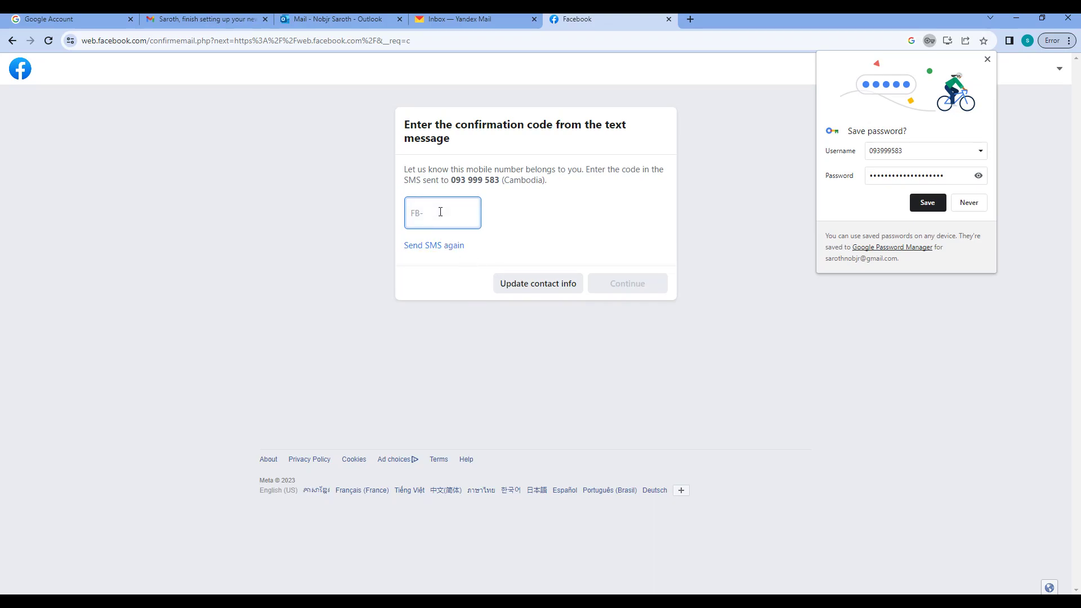
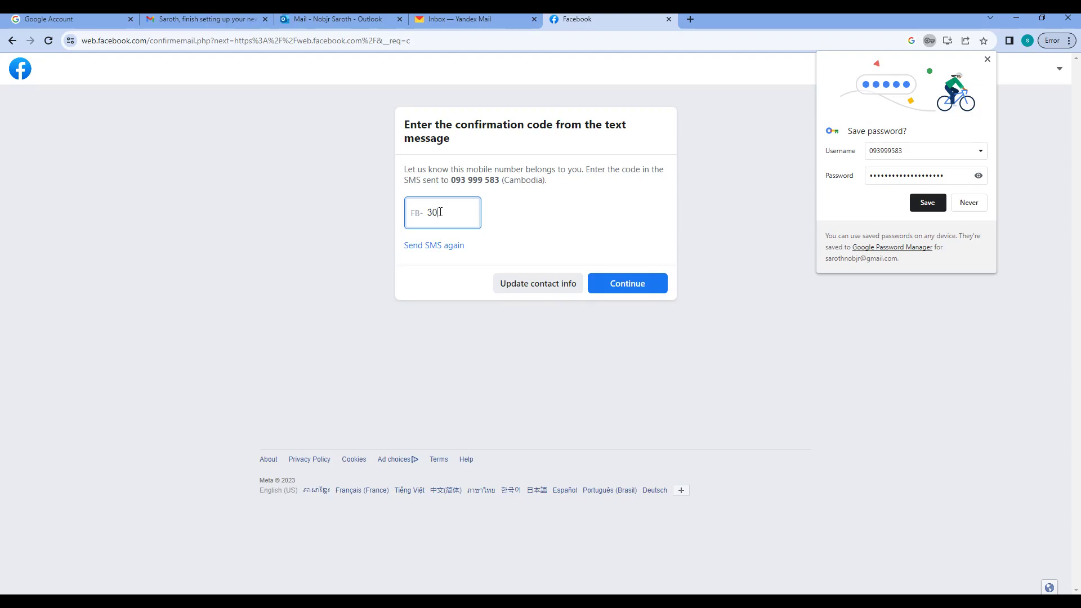
# Enter the texted confirmation code, decline saving the password, and acknowledge the confirmation.
pyautogui.click(611, 285)
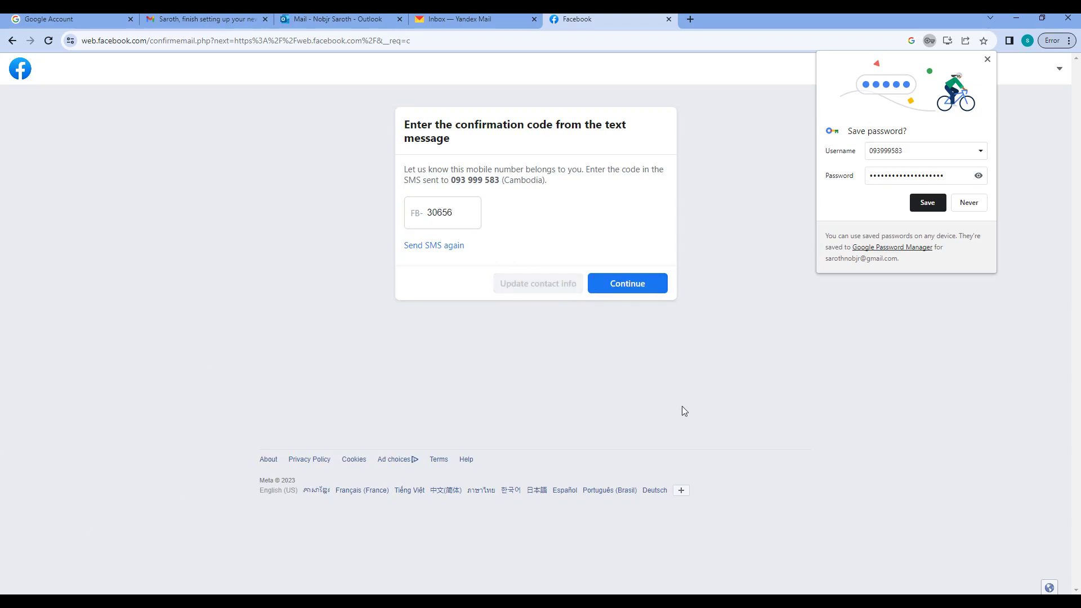
pyautogui.click(967, 203)
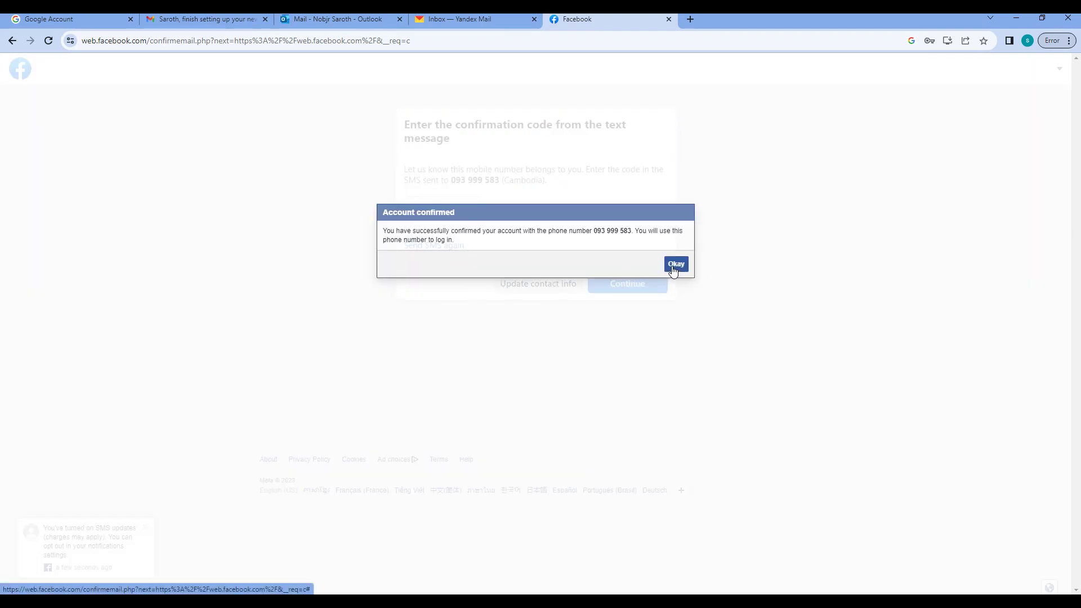
pyautogui.click(676, 264)
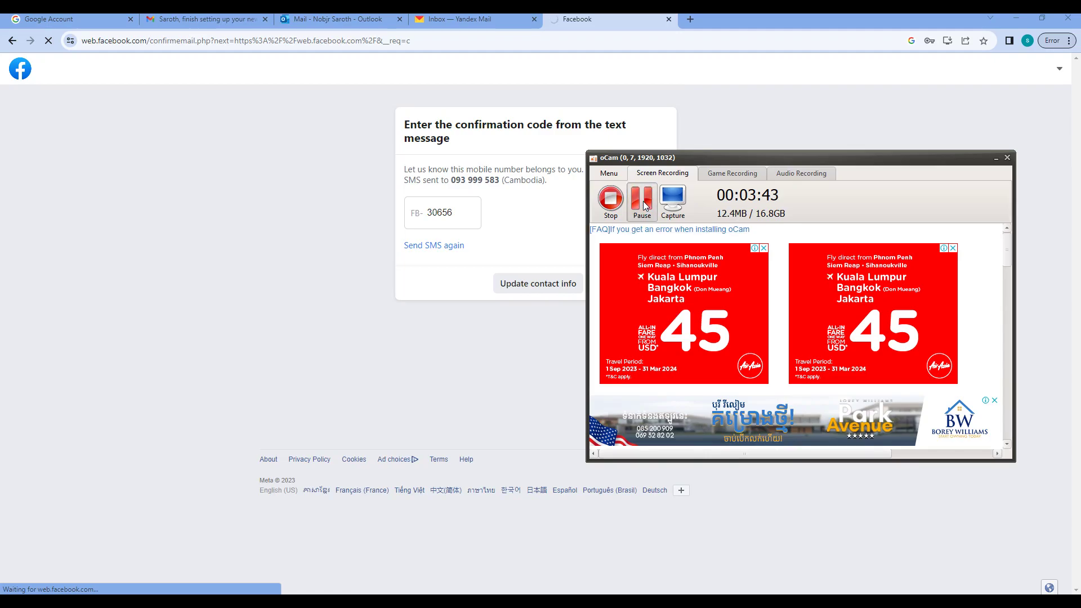
# Send friend requests to the last suggested person and the first five suggestions.
pyautogui.click(994, 159)
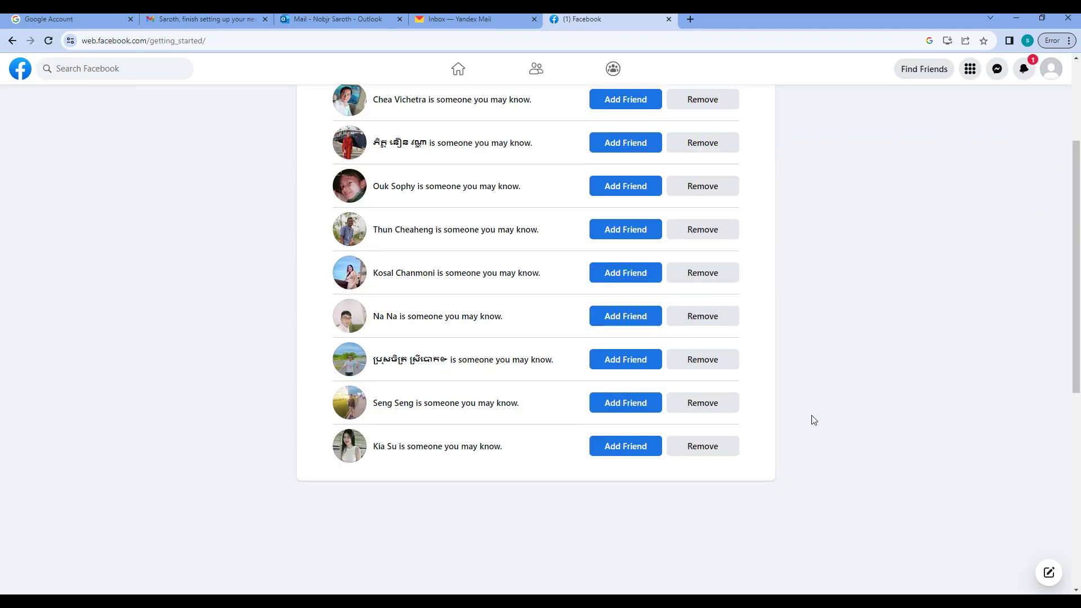
pyautogui.scroll(3, 592, 400)
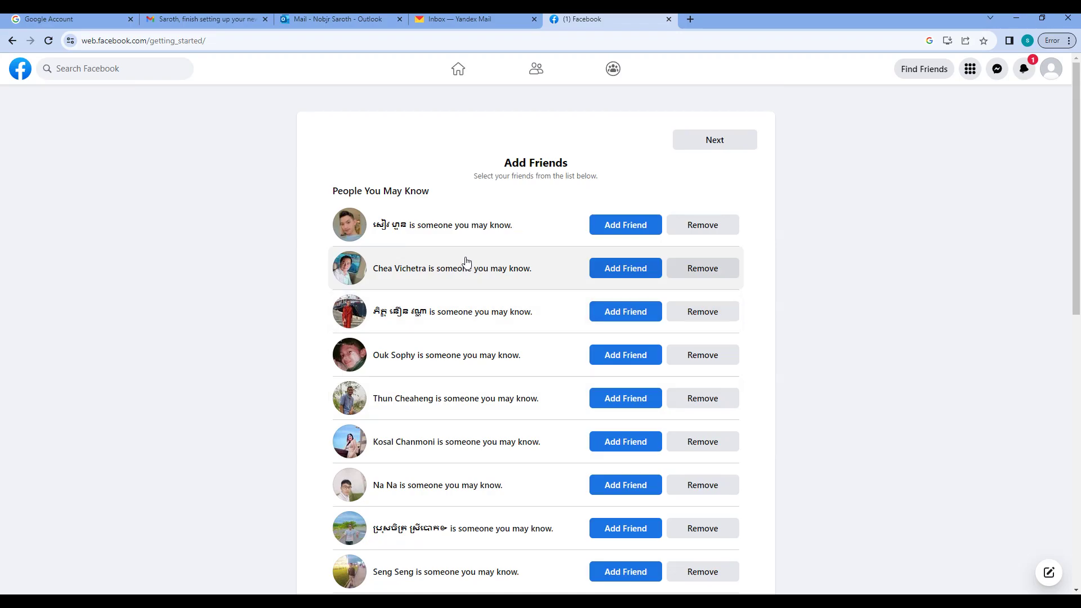
pyautogui.scroll(-2, 512, 353)
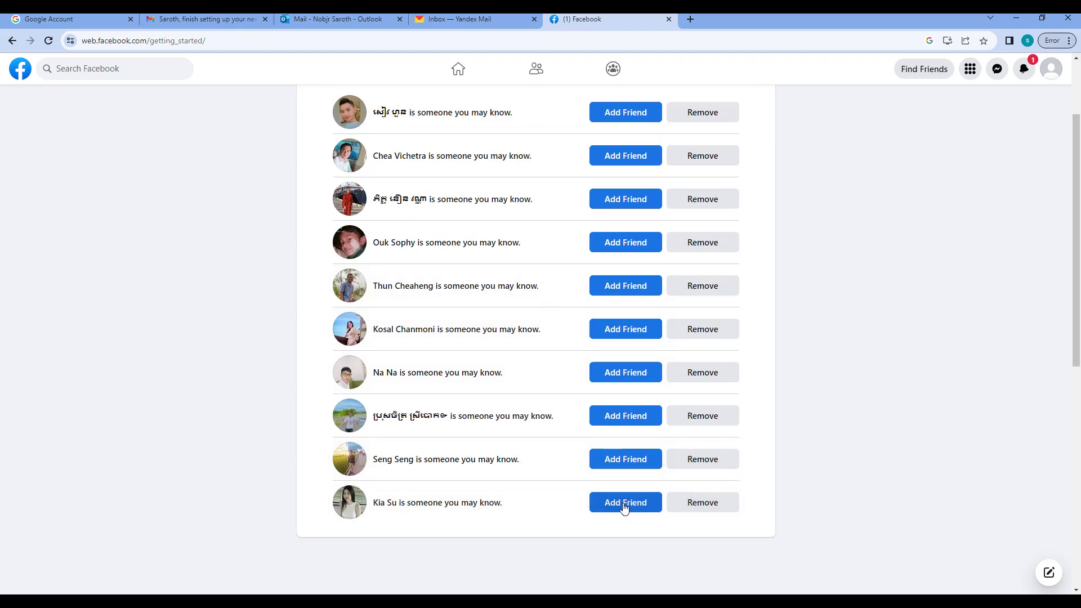
pyautogui.click(625, 503)
pyautogui.scroll(2, 626, 369)
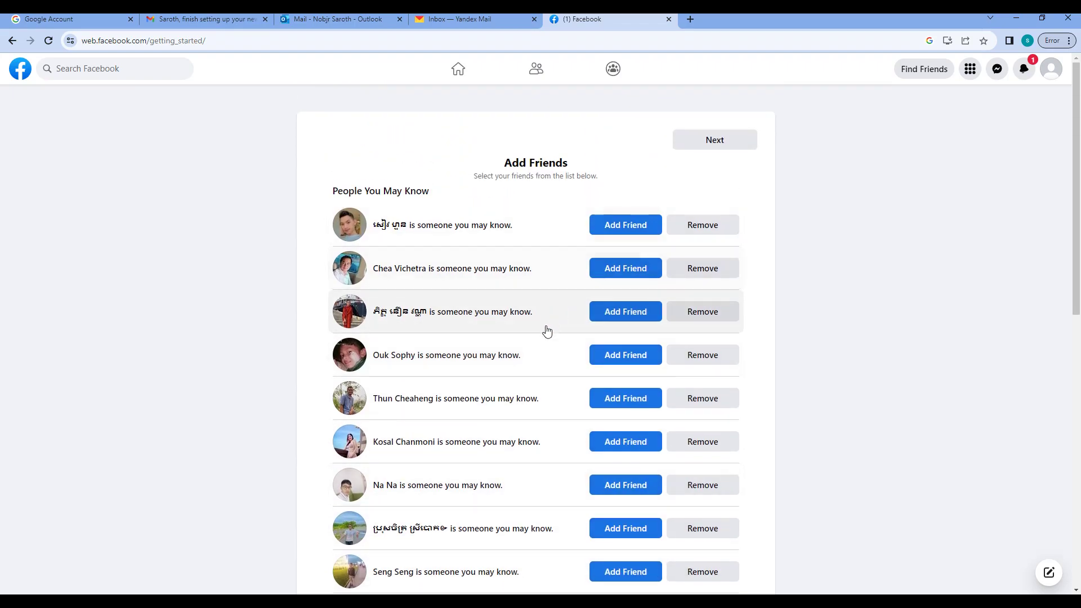
pyautogui.click(626, 224)
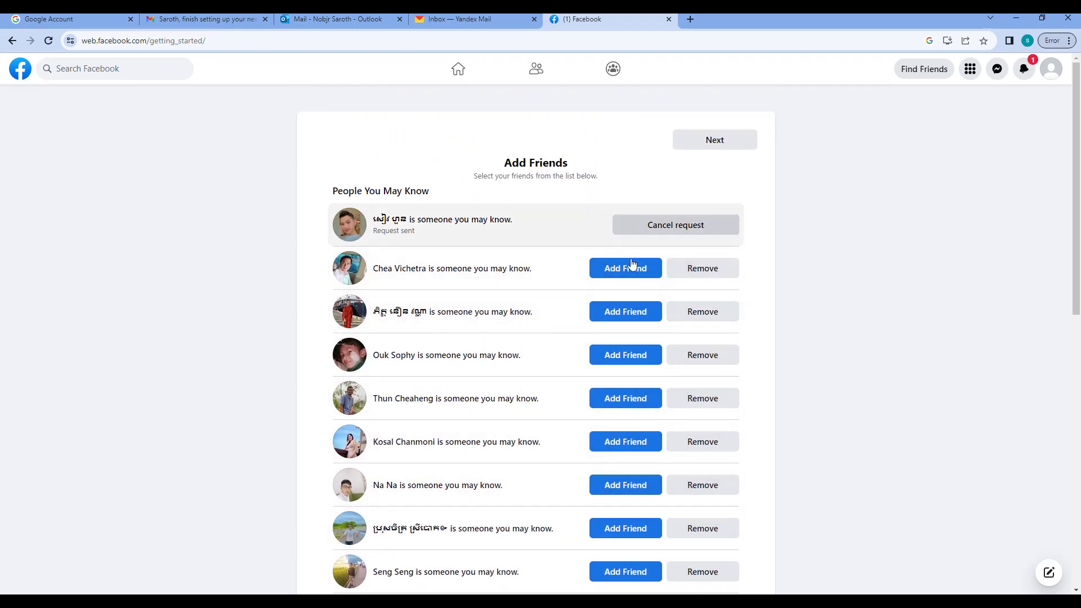
pyautogui.click(622, 269)
pyautogui.click(629, 309)
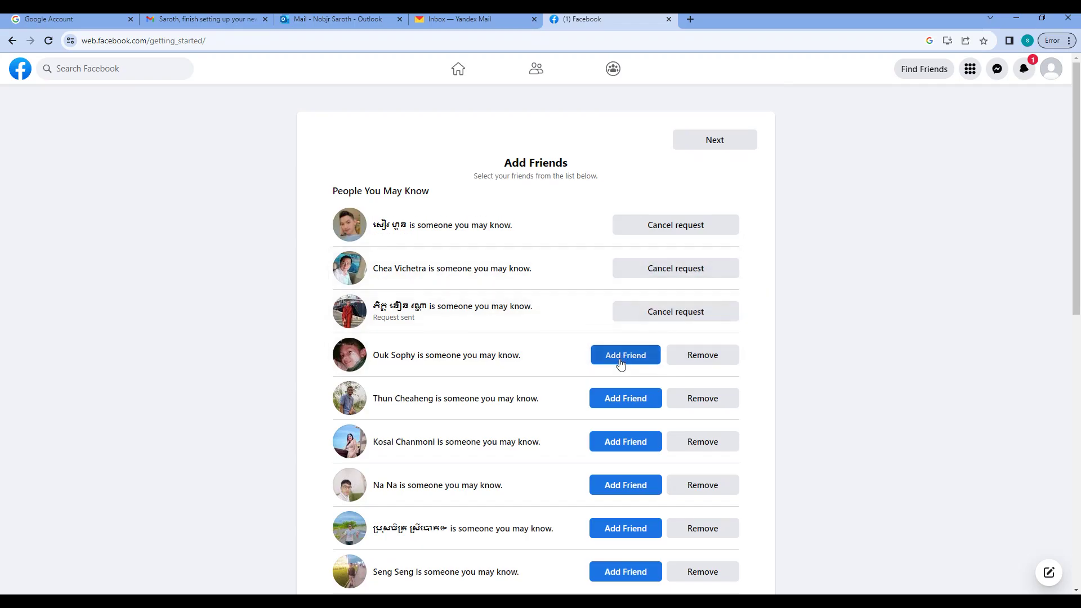
pyautogui.click(622, 356)
pyautogui.click(623, 400)
# Send friend requests to the sixth through ninth suggestions and move past Add Friends.
pyautogui.scroll(-2, 696, 397)
pyautogui.click(627, 331)
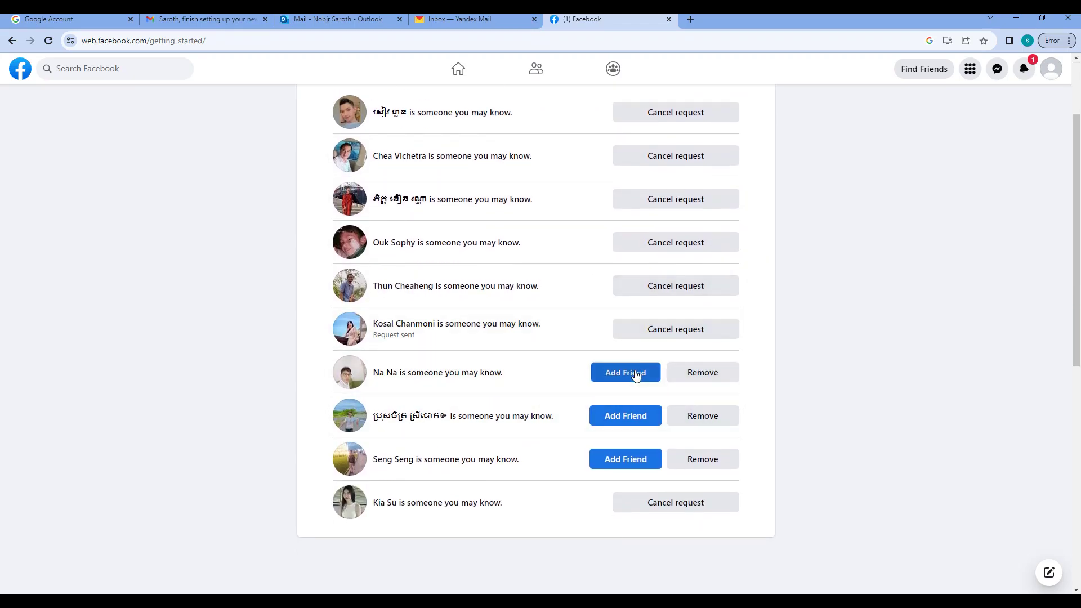
pyautogui.click(628, 373)
pyautogui.click(626, 416)
pyautogui.click(626, 459)
pyautogui.scroll(2, 854, 366)
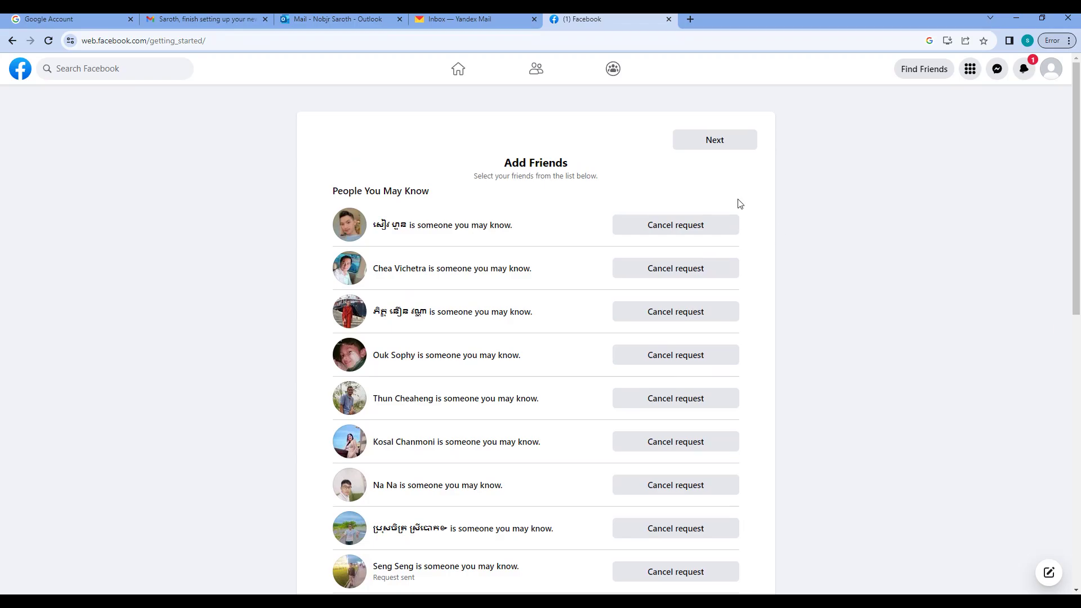
pyautogui.click(706, 144)
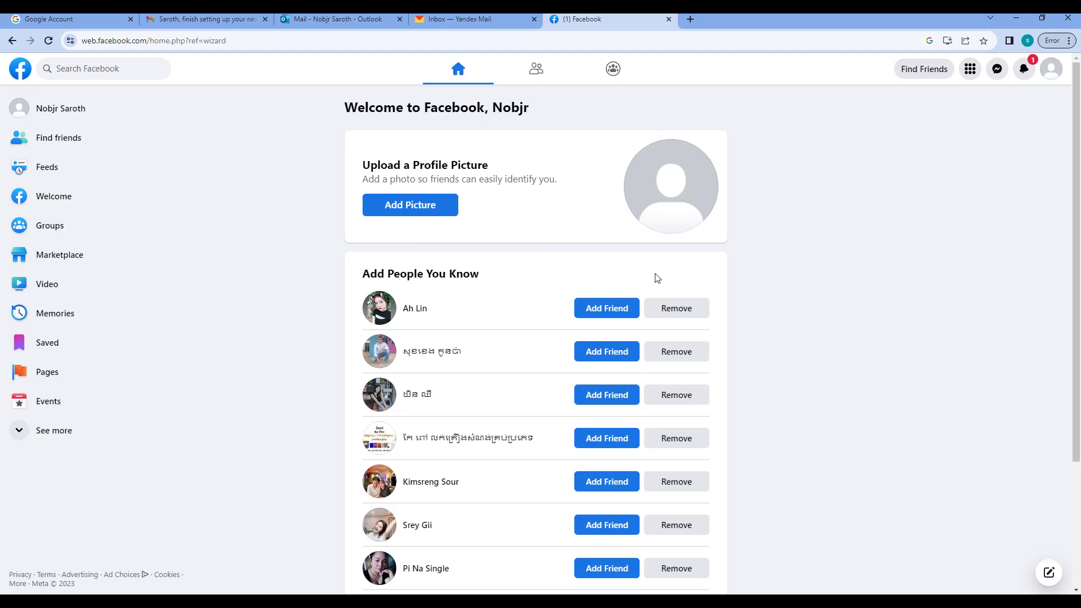
# Open the account's own profile page from the account menu.
pyautogui.scroll(-3, 515, 326)
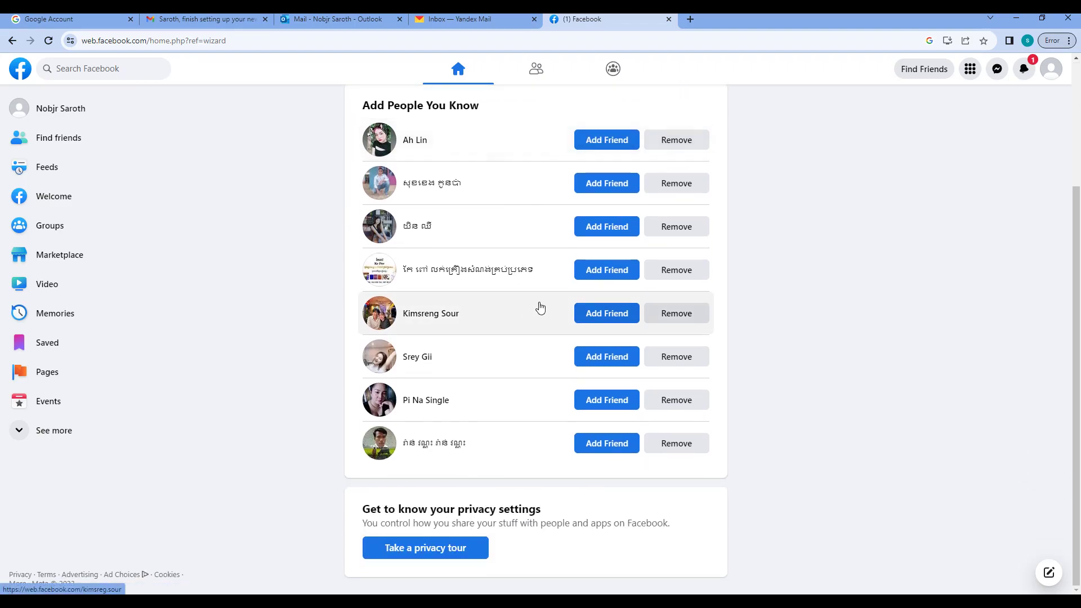
pyautogui.scroll(2, 538, 311)
pyautogui.scroll(1, 535, 314)
pyautogui.click(1051, 69)
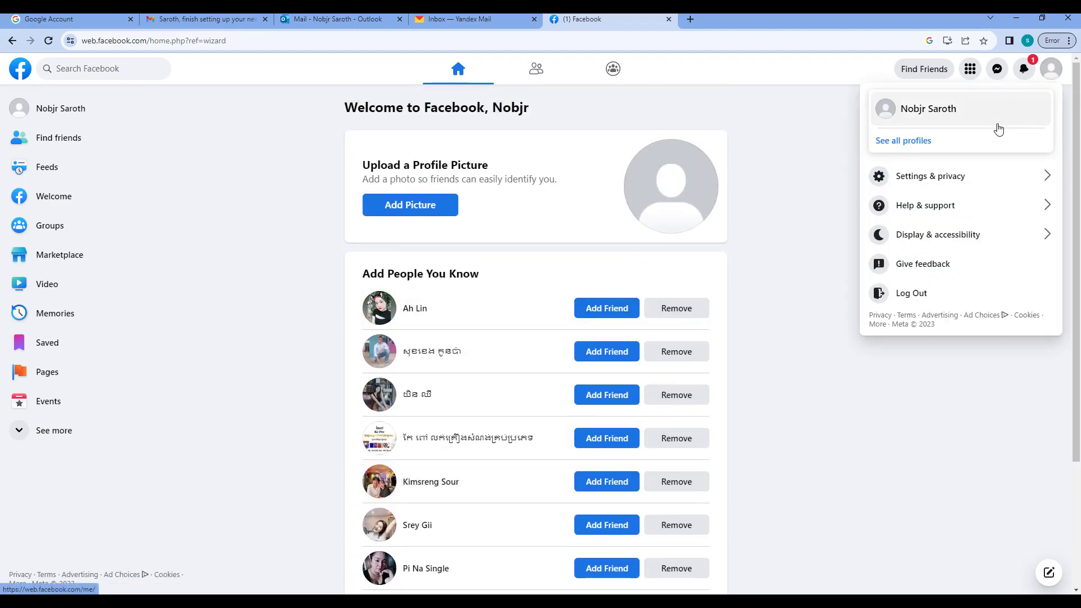
pyautogui.click(914, 117)
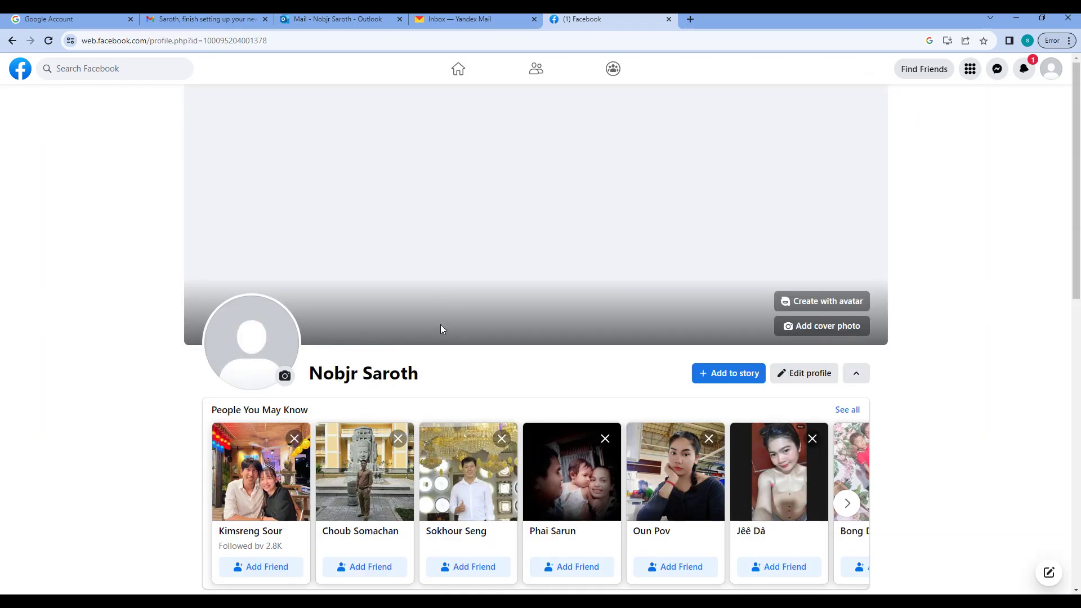
# Browse the profile page and page through the People You May Know suggestions.
pyautogui.scroll(-7, 505, 321)
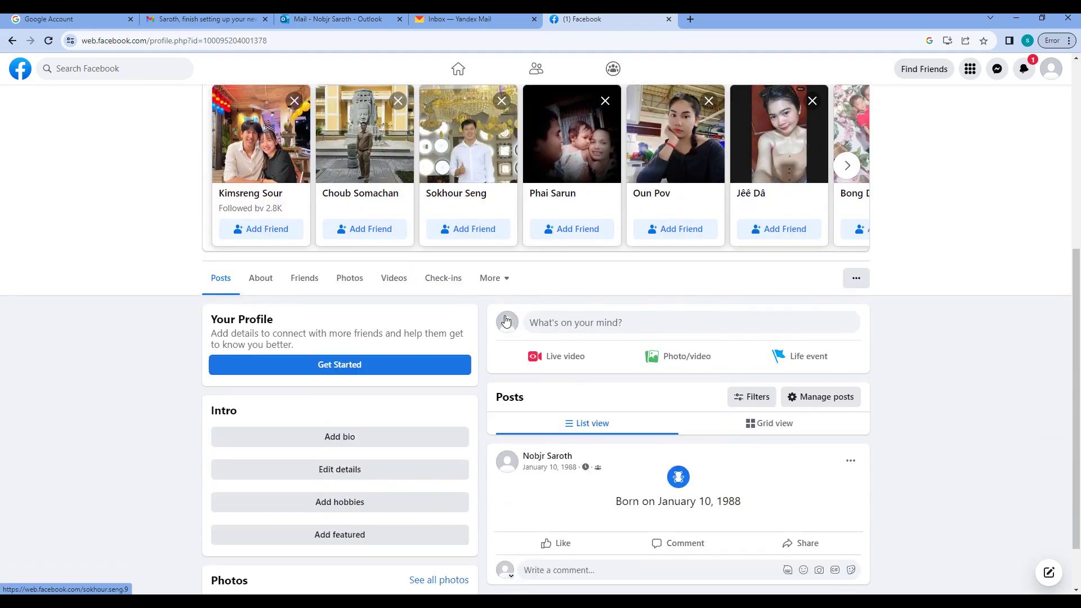
pyautogui.scroll(4, 489, 370)
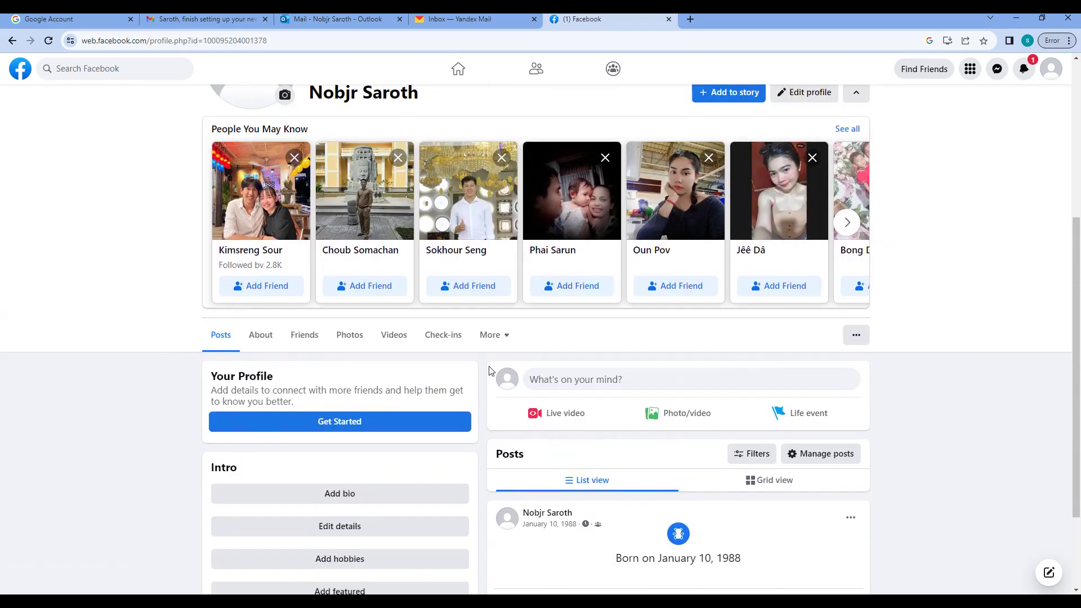
pyautogui.scroll(-3, 489, 370)
pyautogui.scroll(-1, 489, 370)
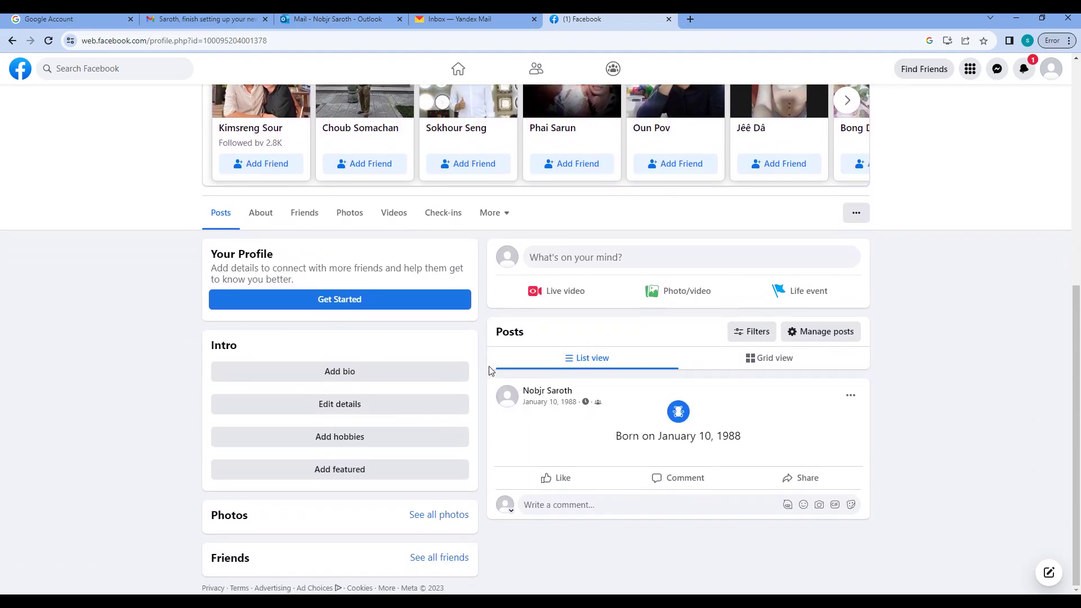
pyautogui.scroll(3, 420, 379)
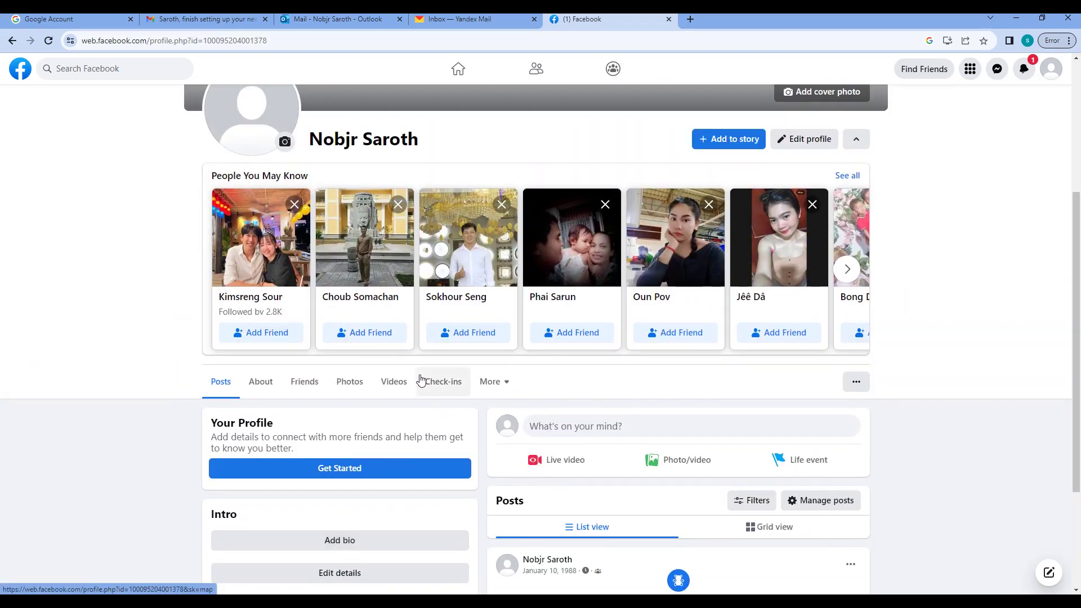
pyautogui.scroll(-3, 443, 375)
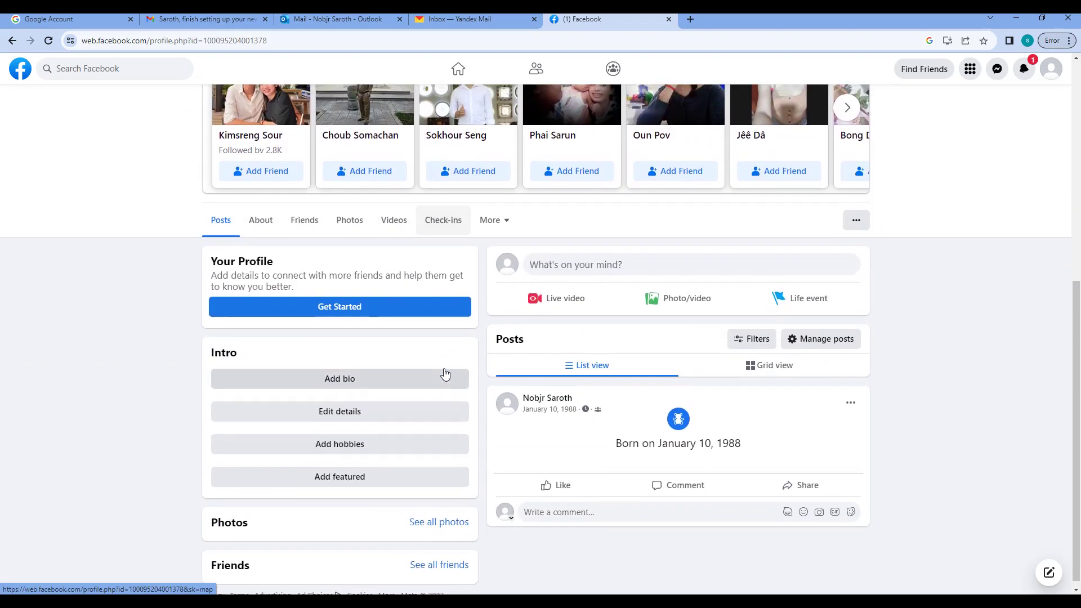
pyautogui.scroll(4, 445, 374)
pyautogui.scroll(3, 445, 373)
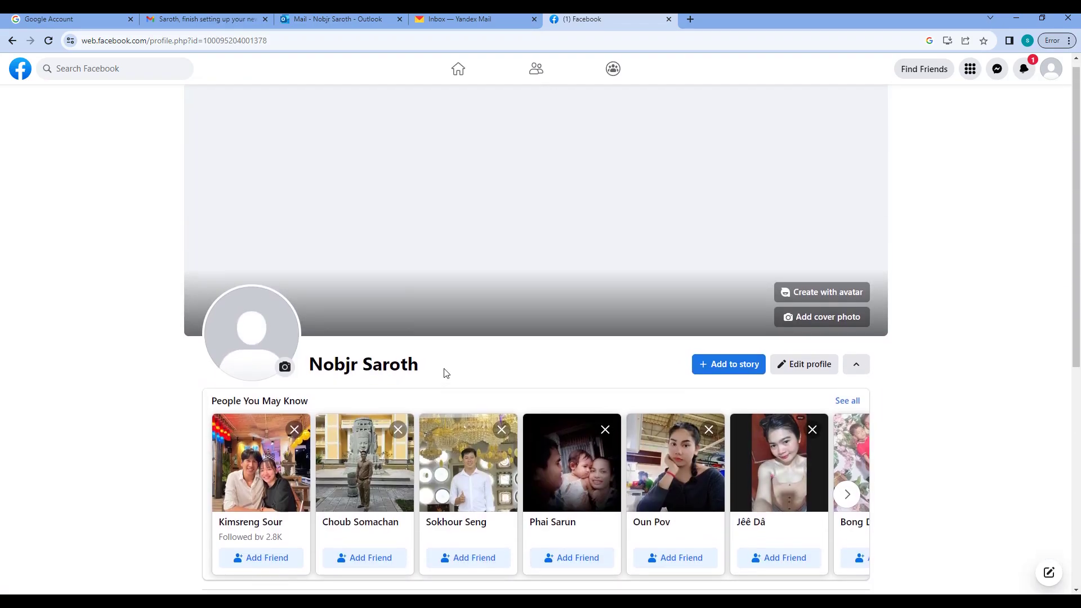
pyautogui.scroll(-4, 446, 374)
pyautogui.scroll(-3, 445, 372)
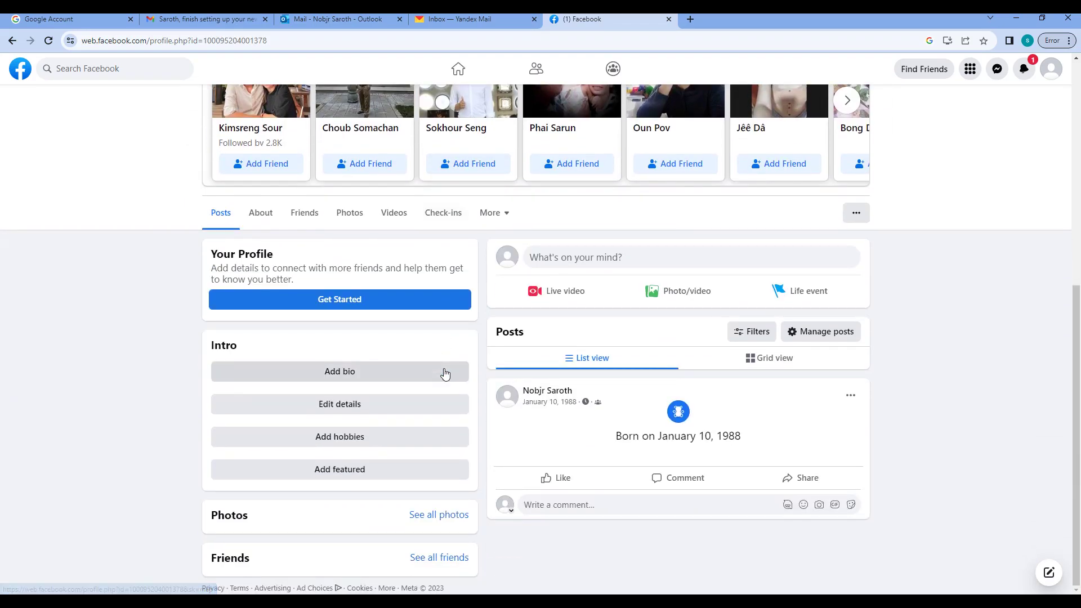
pyautogui.scroll(3, 446, 374)
pyautogui.click(847, 269)
pyautogui.click(848, 269)
pyautogui.click(848, 268)
pyautogui.scroll(-3, 608, 427)
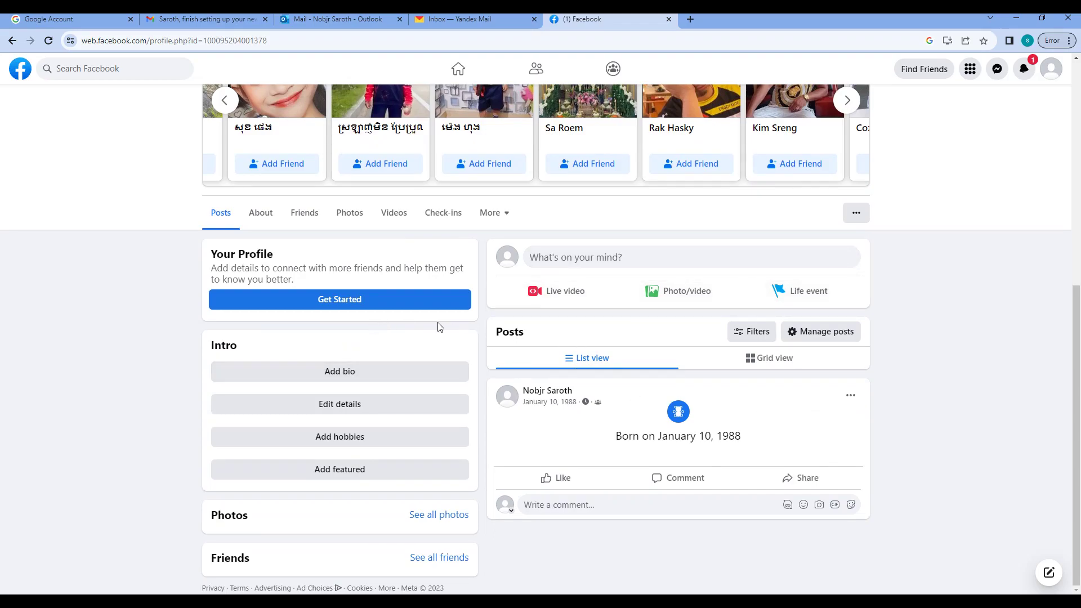
pyautogui.scroll(3, 481, 355)
pyautogui.scroll(-3, 451, 381)
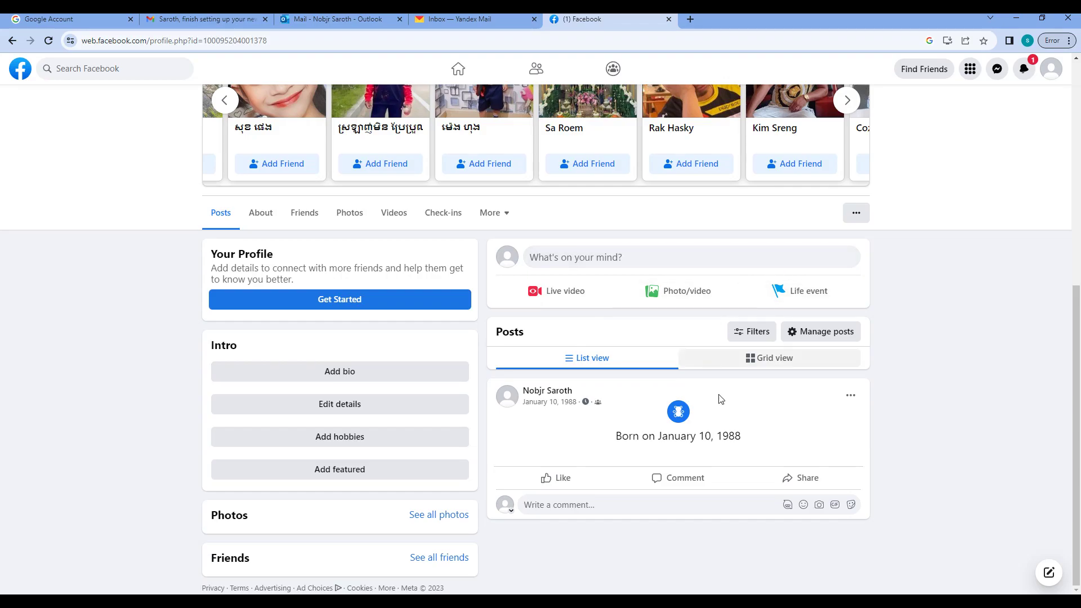
pyautogui.scroll(7, 250, 345)
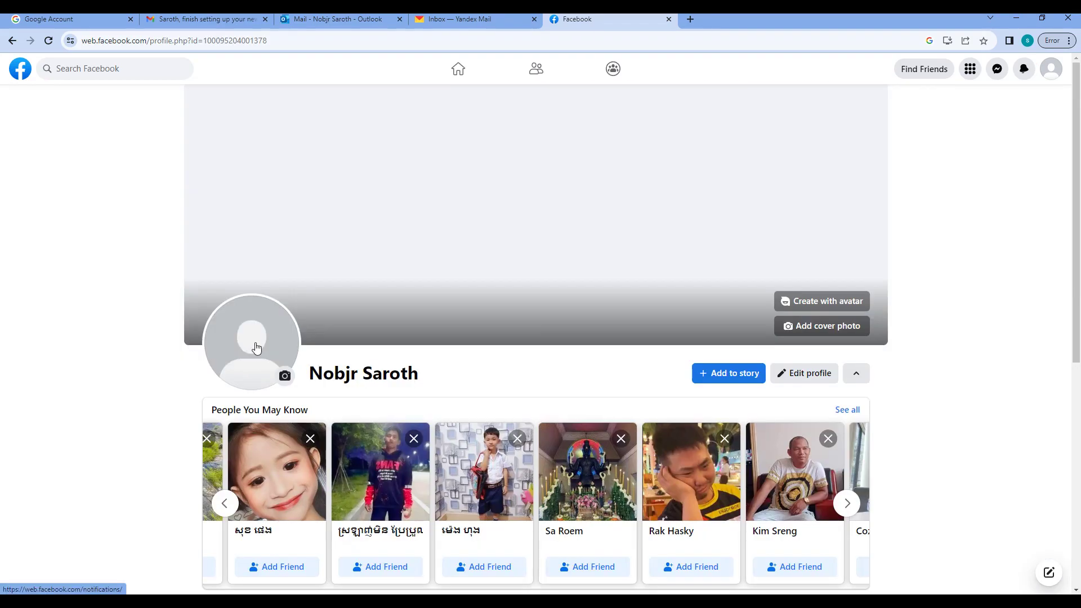
pyautogui.scroll(-7, 524, 249)
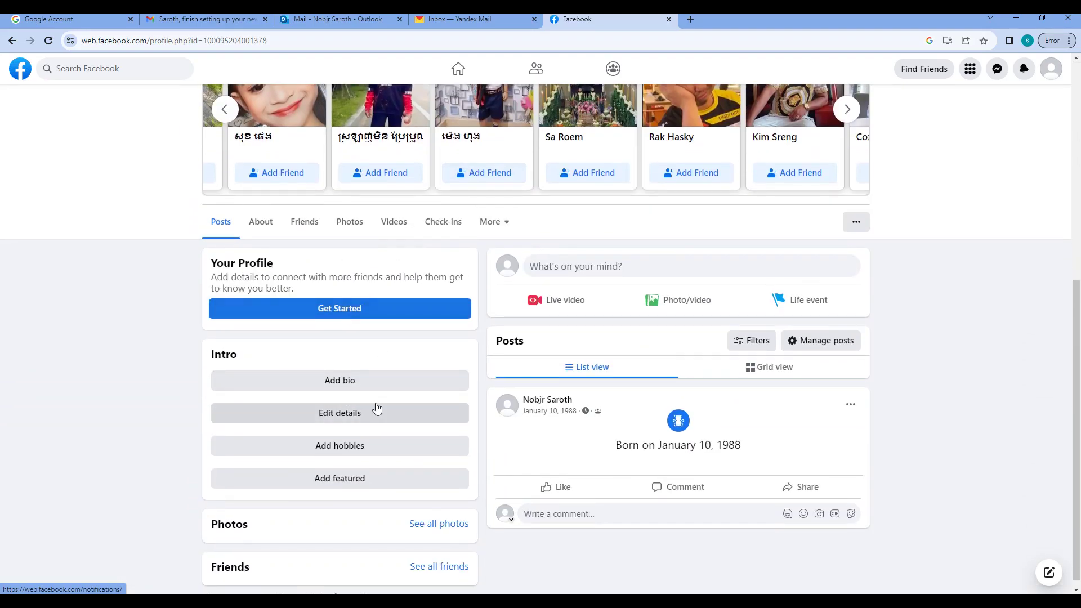
pyautogui.scroll(-1, 380, 395)
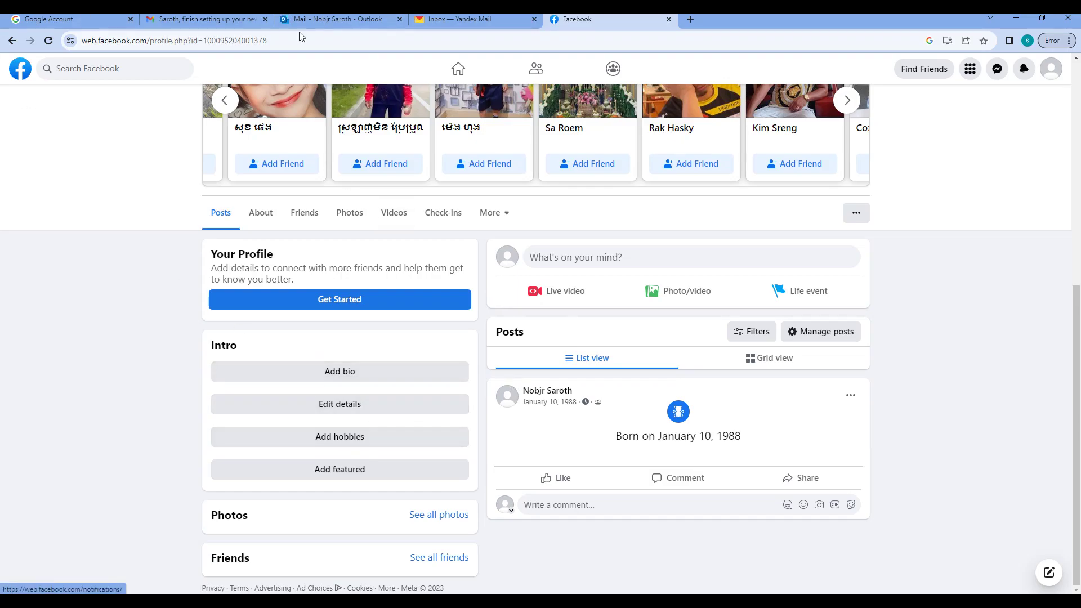
pyautogui.scroll(7, 388, 360)
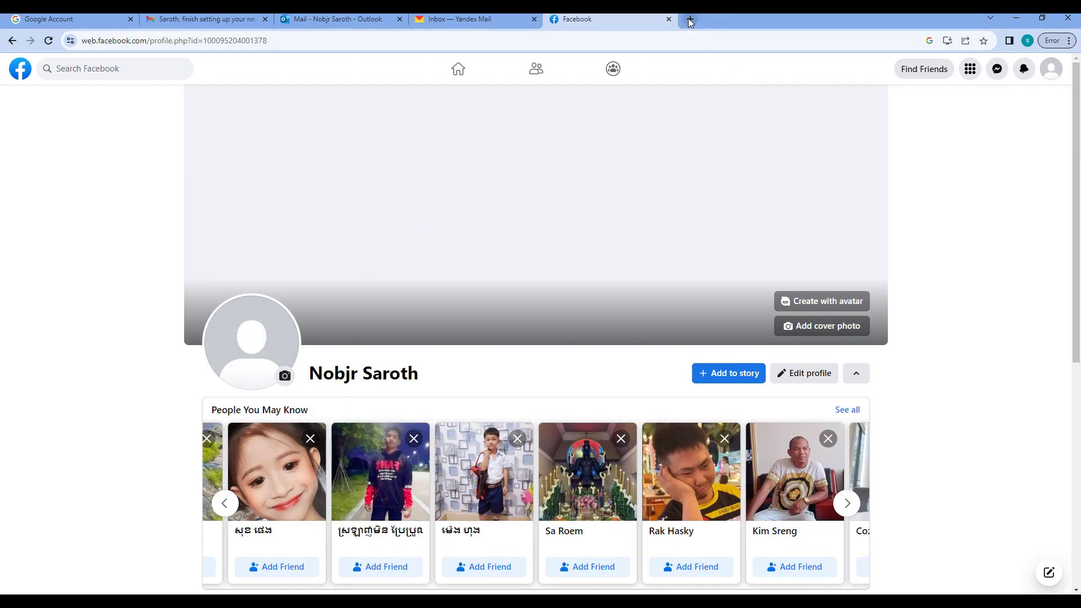
# Go to Canva's templates page in a new browser tab.
pyautogui.click(690, 20)
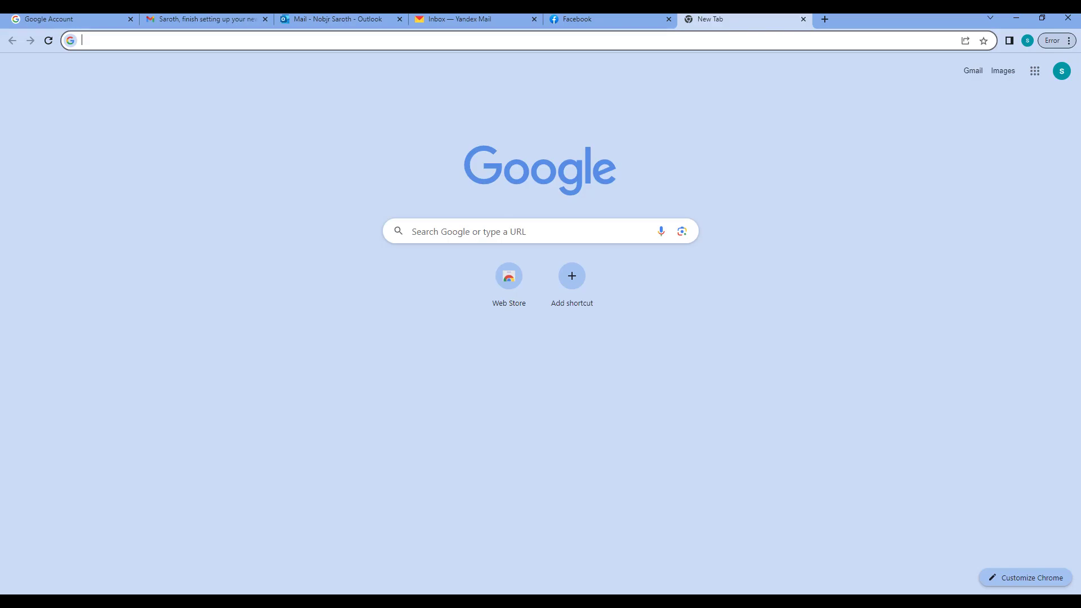
pyautogui.hotkey('alt', 'Tab')
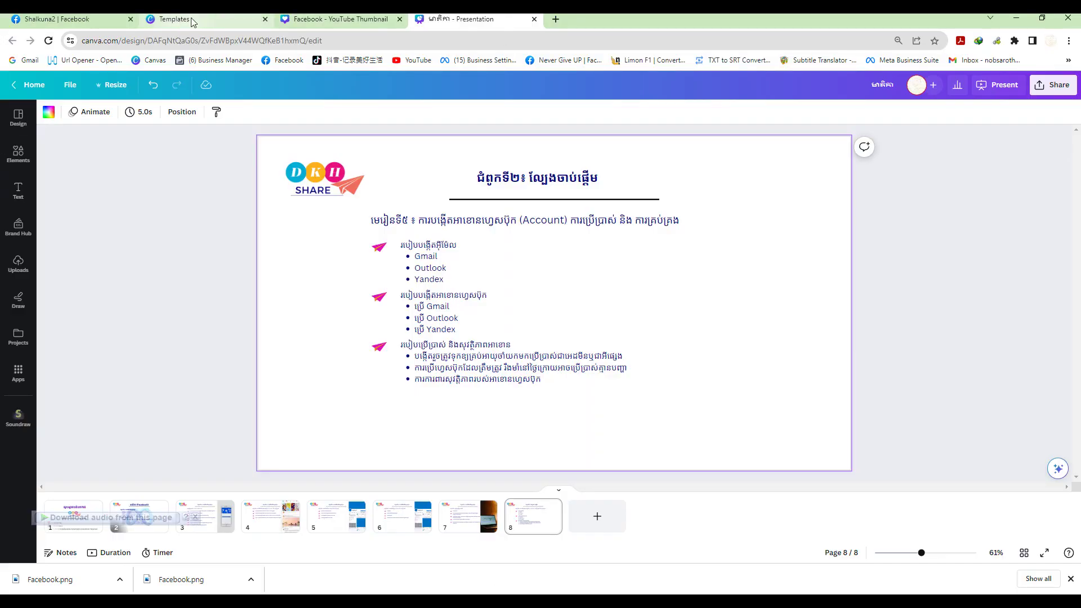
pyautogui.click(556, 19)
pyautogui.click(149, 62)
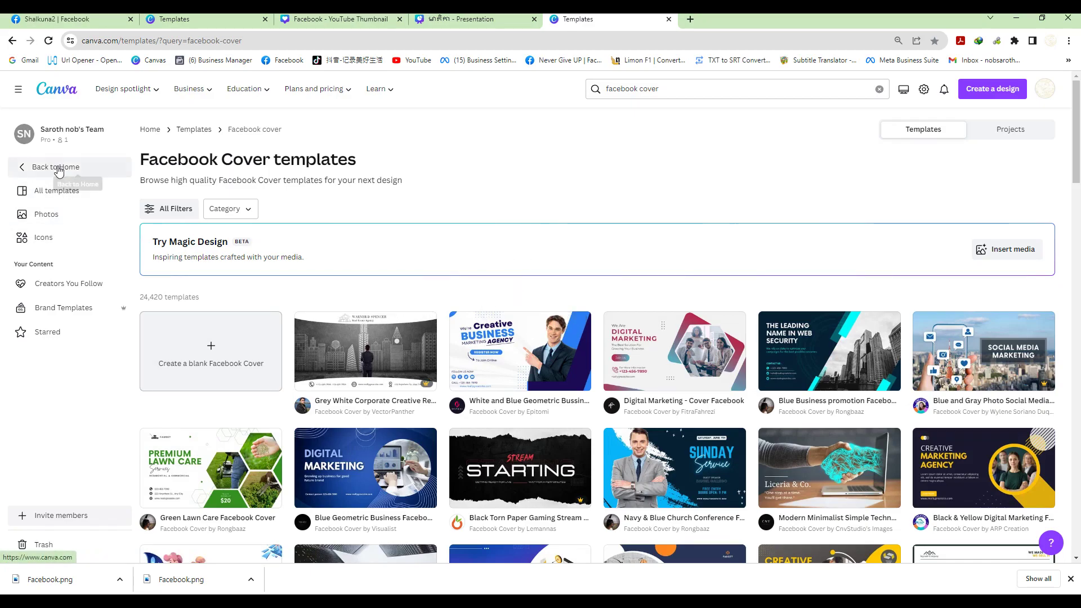
# Return to Canva Home and show the Social media design templates.
pyautogui.click(58, 171)
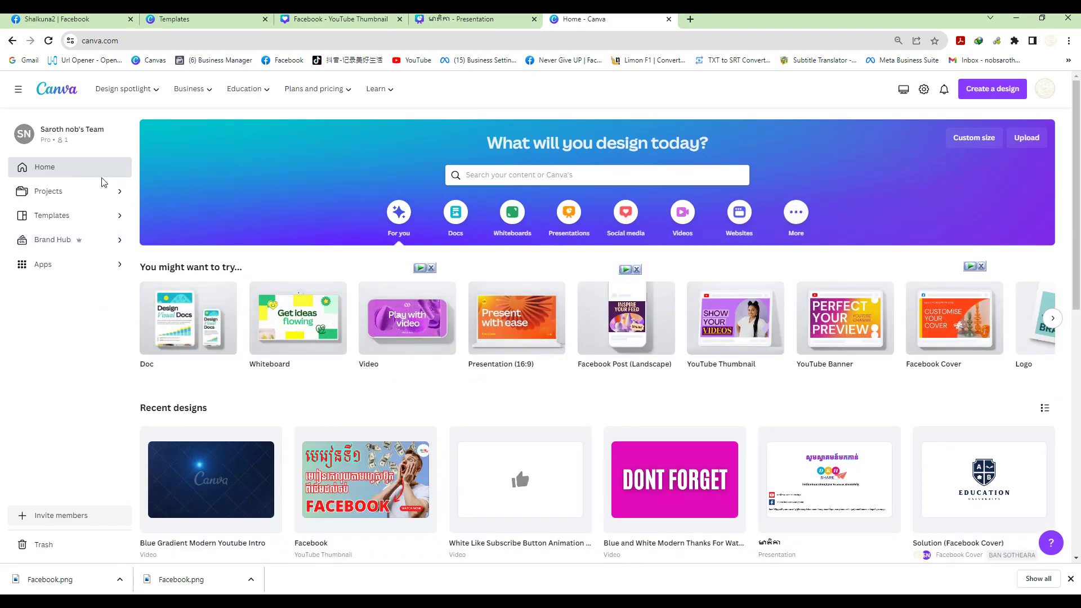
pyautogui.scroll(-3, 574, 377)
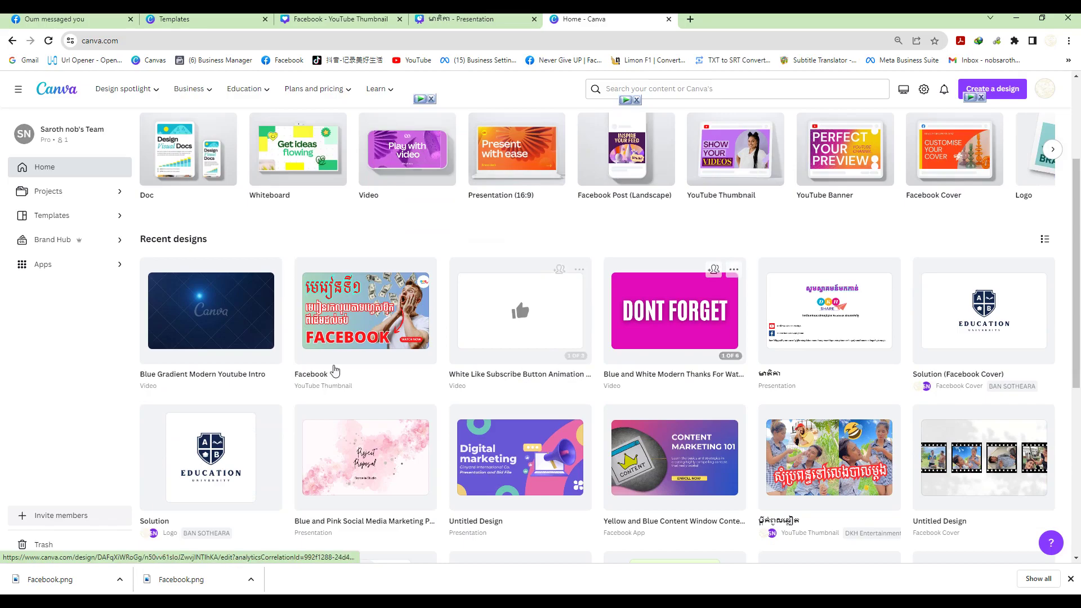
pyautogui.scroll(3, 336, 370)
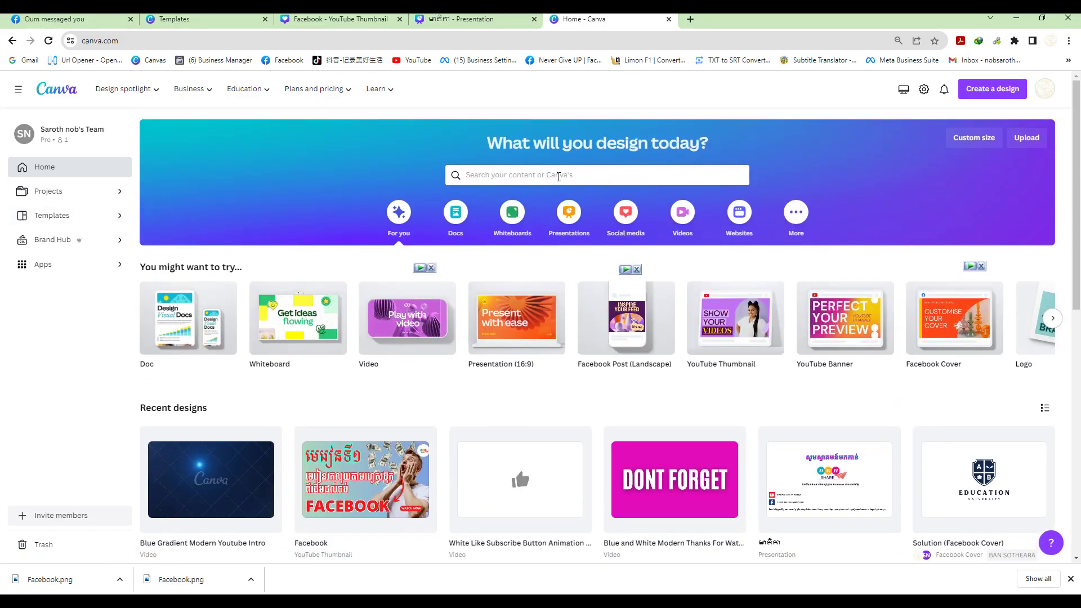
pyautogui.click(630, 218)
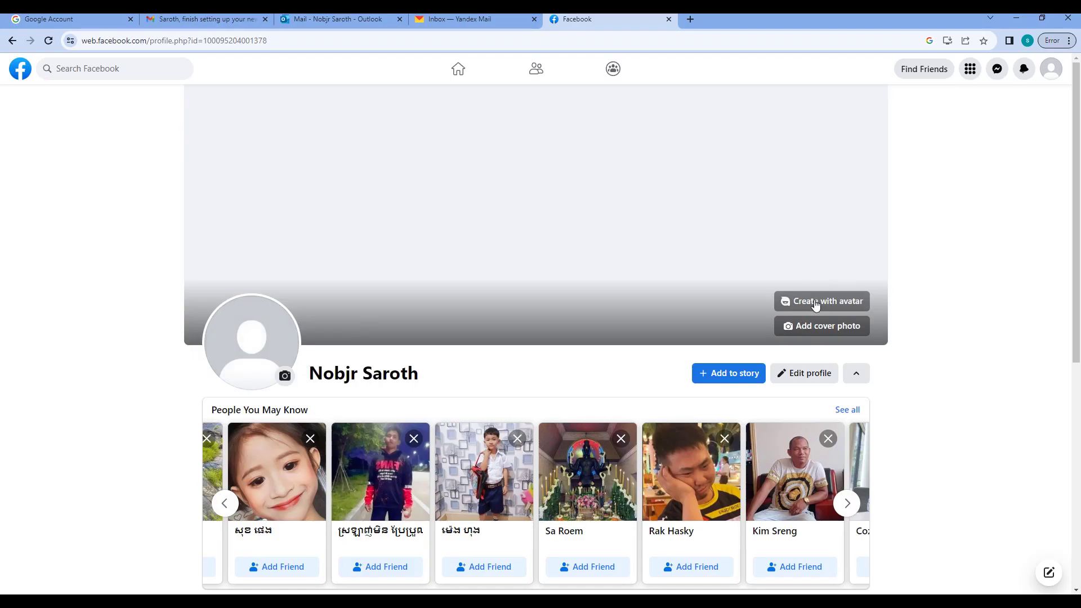
pyautogui.scroll(-2, 373, 295)
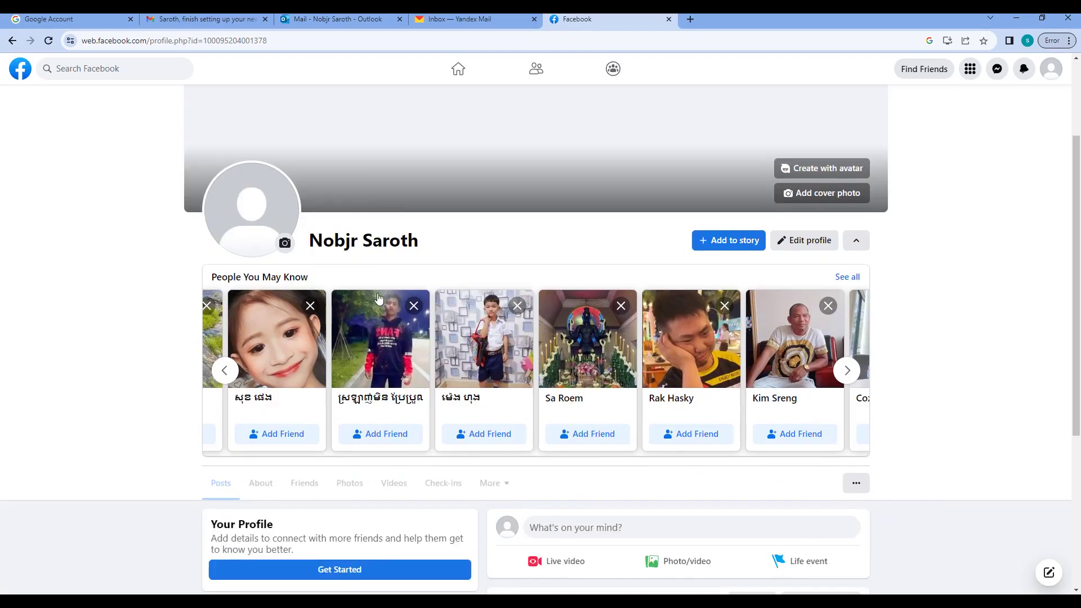
pyautogui.scroll(2, 374, 296)
# Upload the Hello flower image from Downloads as the cover photo and save it.
pyautogui.click(823, 329)
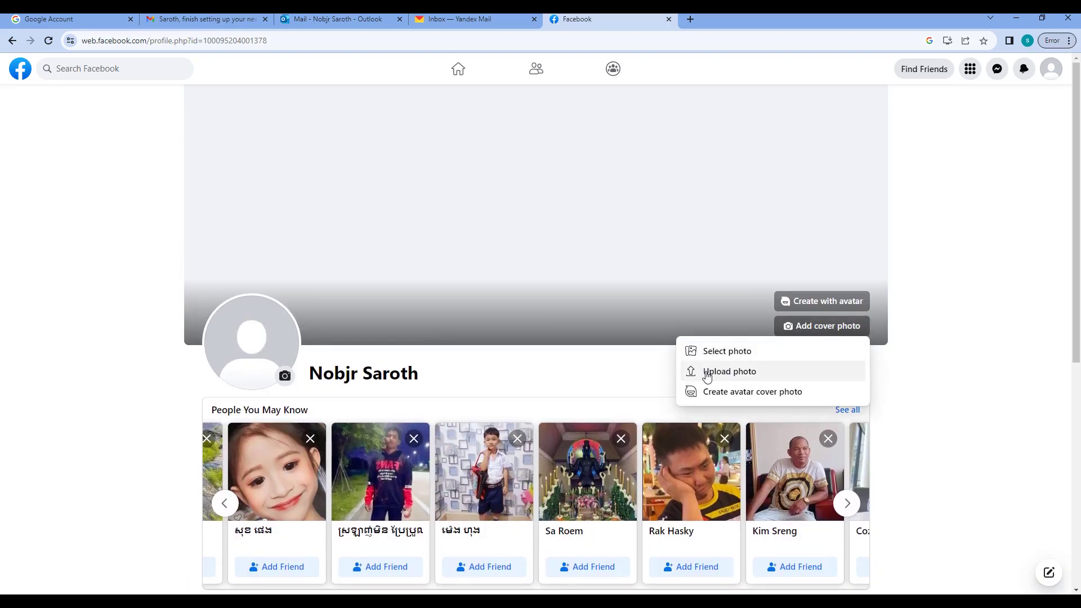
pyautogui.click(708, 373)
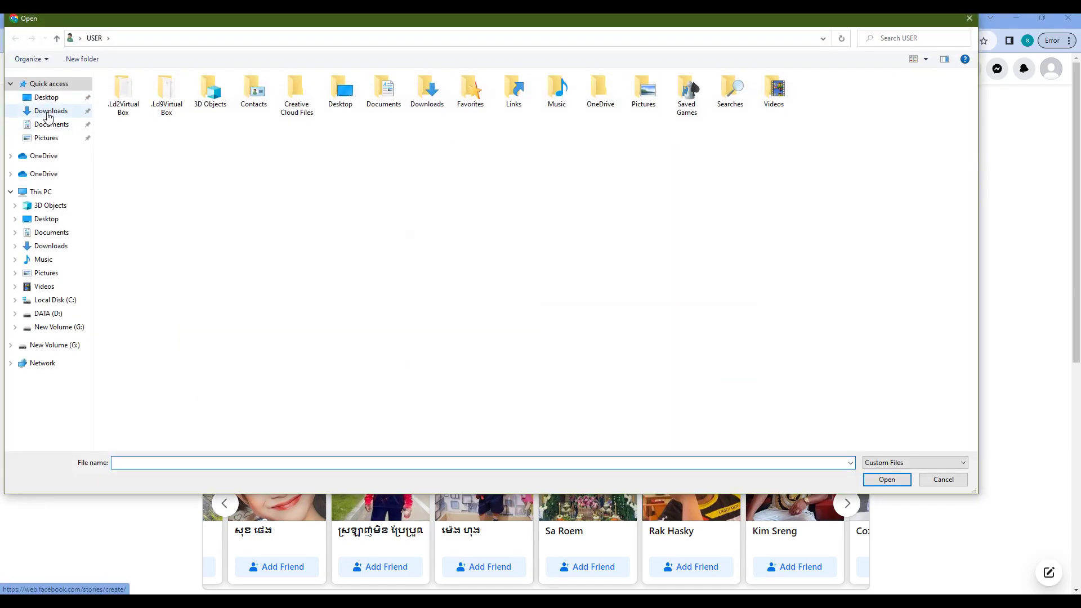
pyautogui.click(50, 110)
pyautogui.doubleClick(343, 202)
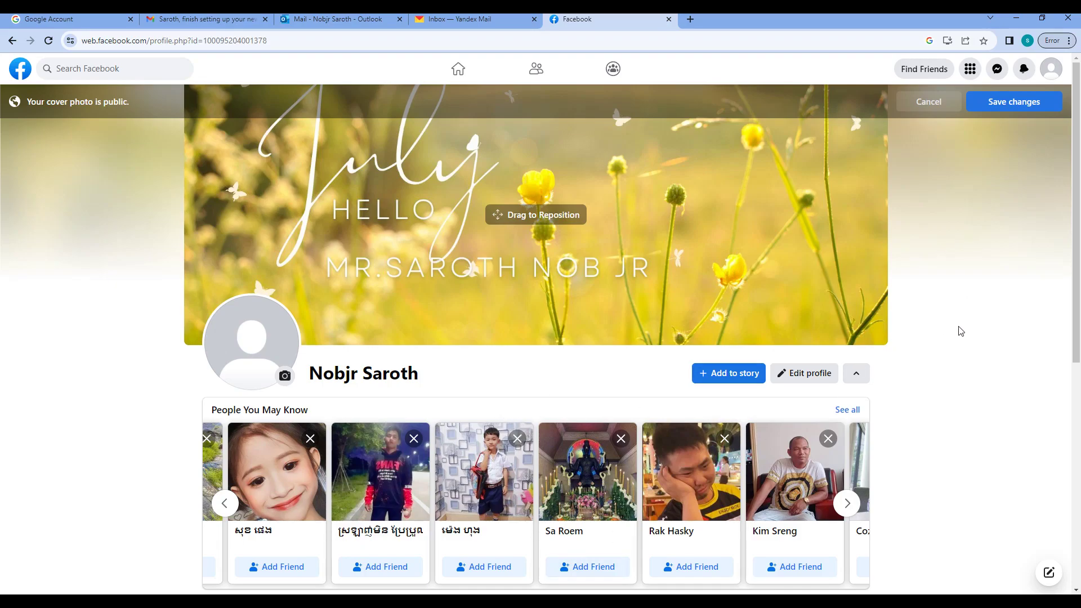
pyautogui.scroll(-2, 962, 290)
pyautogui.scroll(2, 962, 295)
pyautogui.click(987, 102)
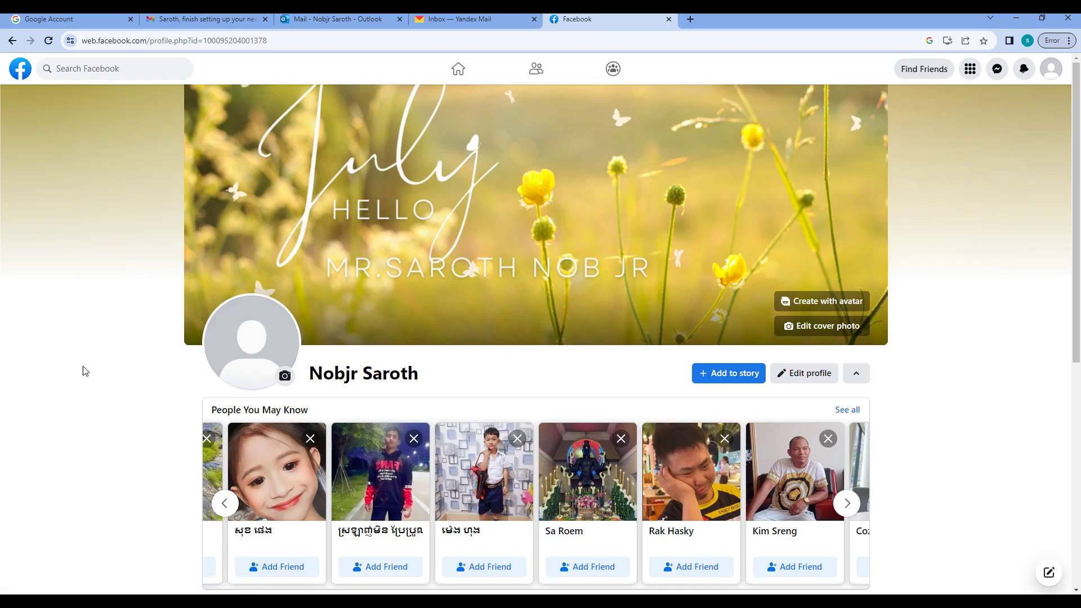
pyautogui.scroll(-2, 102, 321)
pyautogui.click(285, 265)
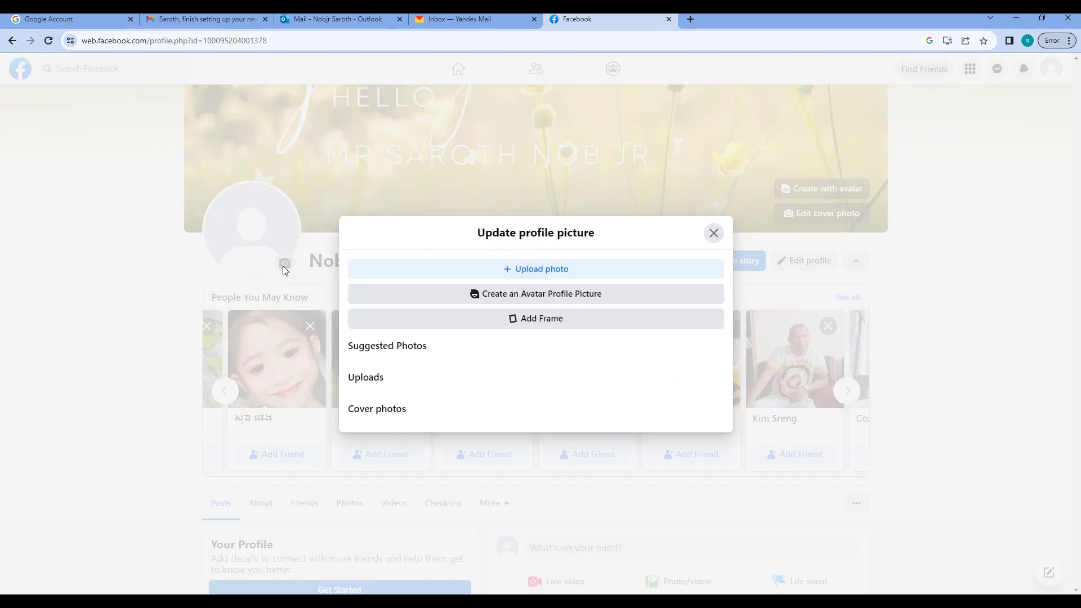
# Upload the portrait file, enlarge and center the man's face in the crop circle, and save.
pyautogui.click(528, 181)
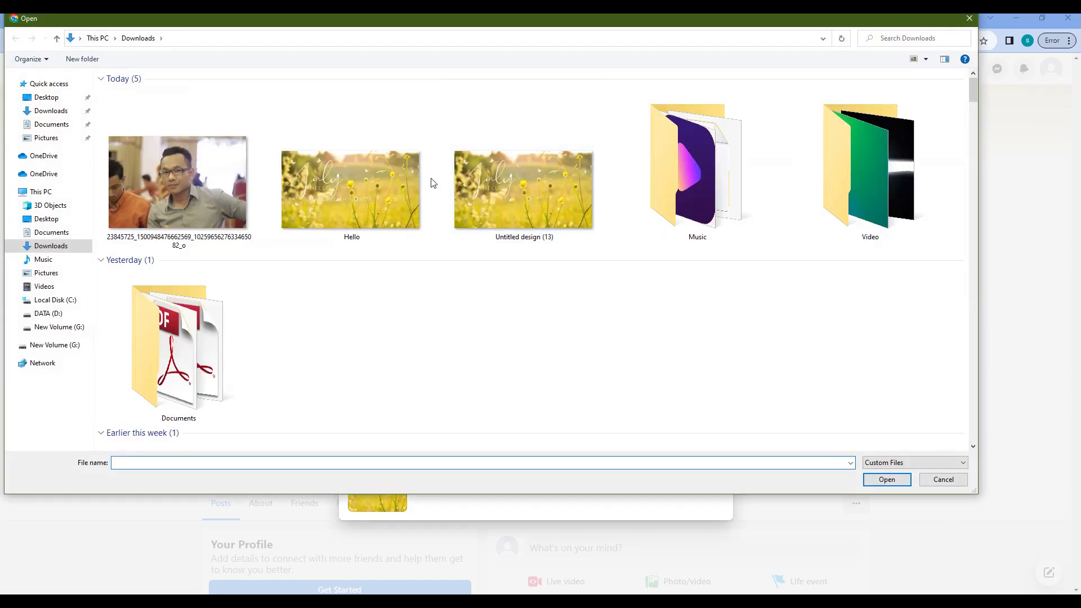
pyautogui.doubleClick(177, 178)
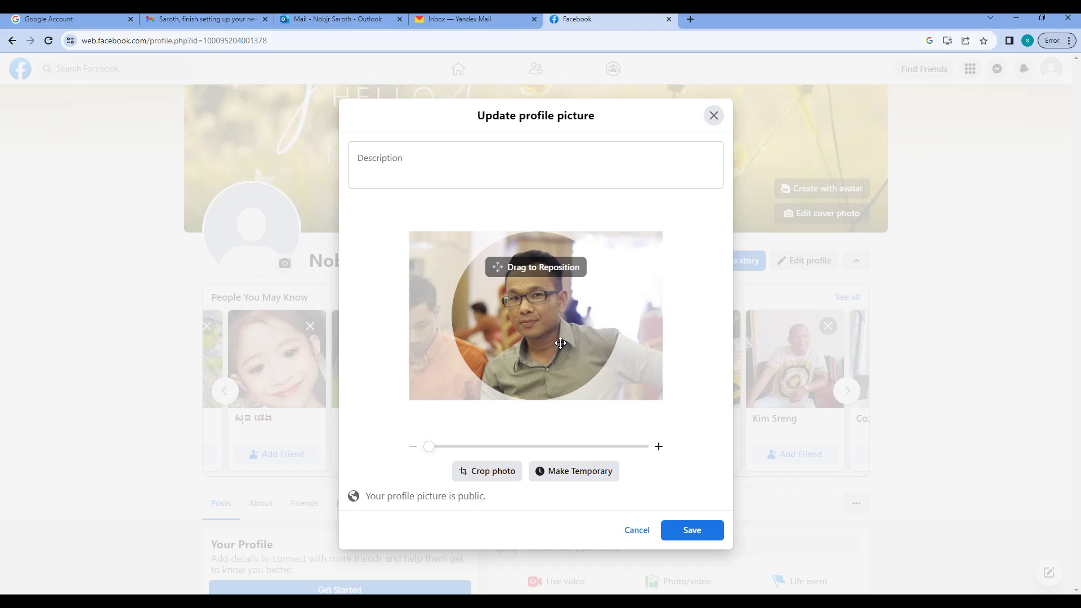
pyautogui.hotkey('ctrl', '+')
pyautogui.click(670, 470)
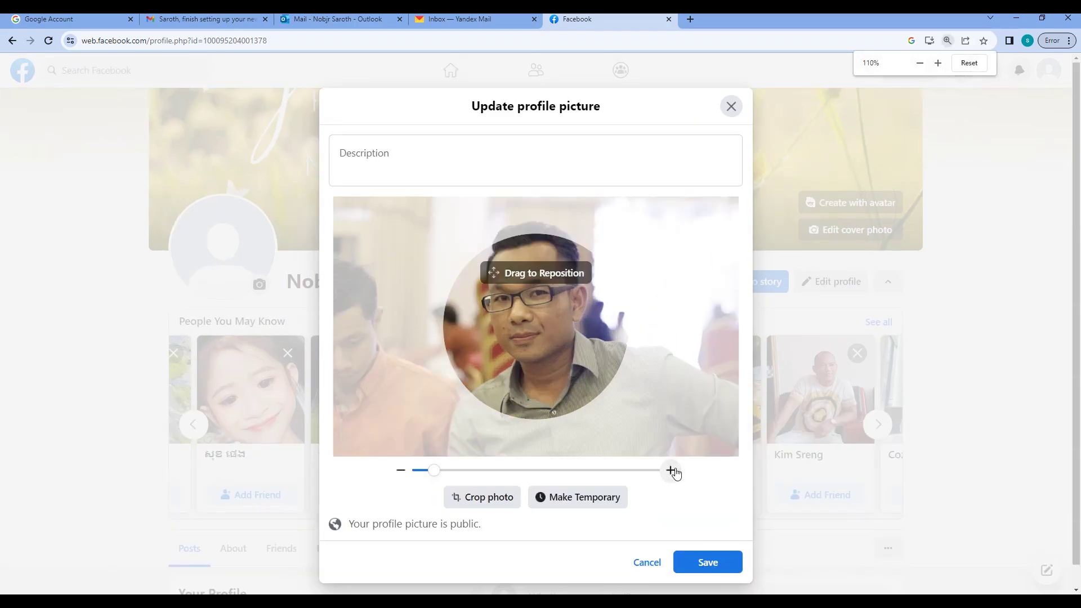
pyautogui.moveTo(549, 368); pyautogui.dragTo(547, 382)
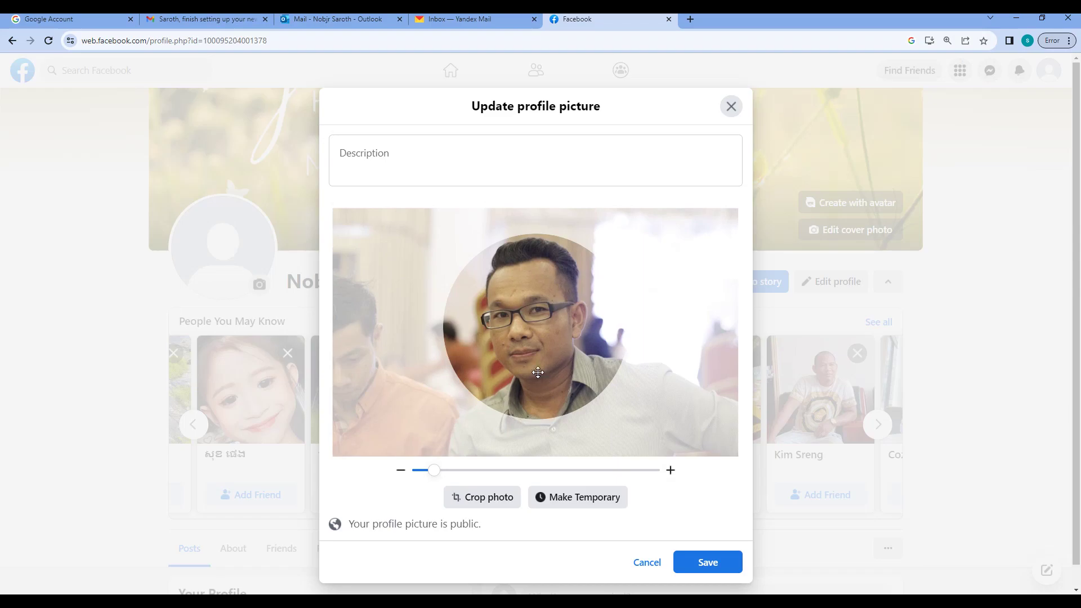
pyautogui.click(478, 503)
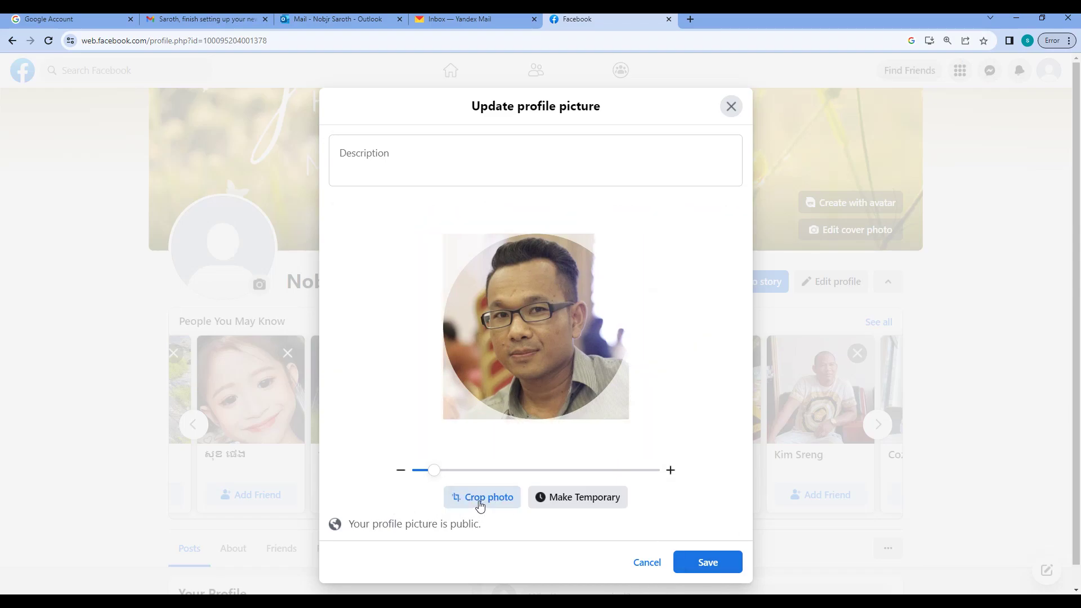
pyautogui.click(701, 572)
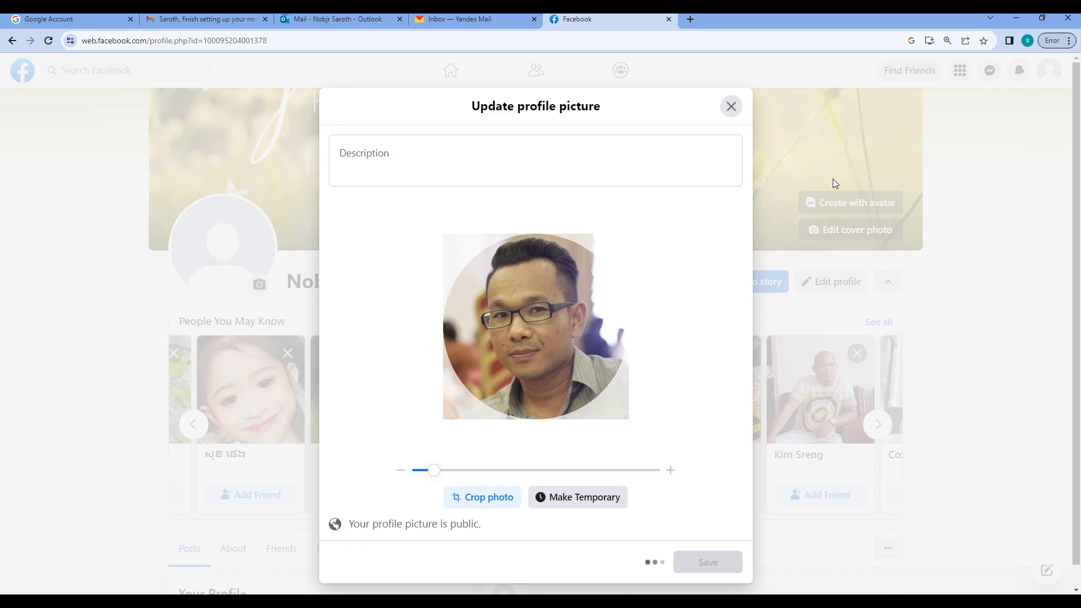
# Open Edit profile, scroll to the empty Bio section, and open a new browser tab.
pyautogui.scroll(-3, 457, 392)
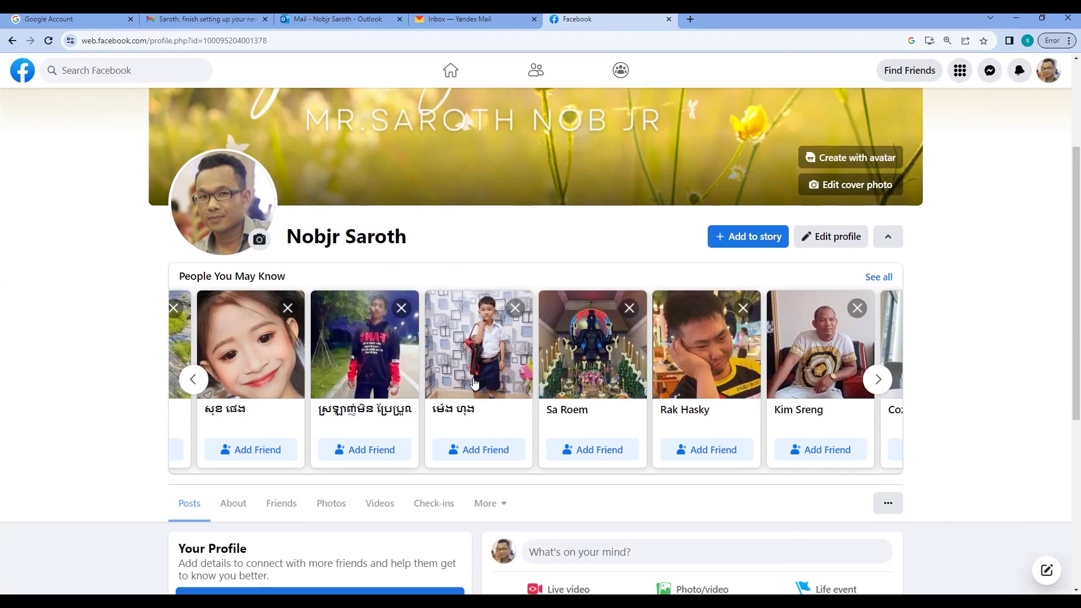
pyautogui.scroll(-1, 683, 275)
pyautogui.scroll(-4, 595, 314)
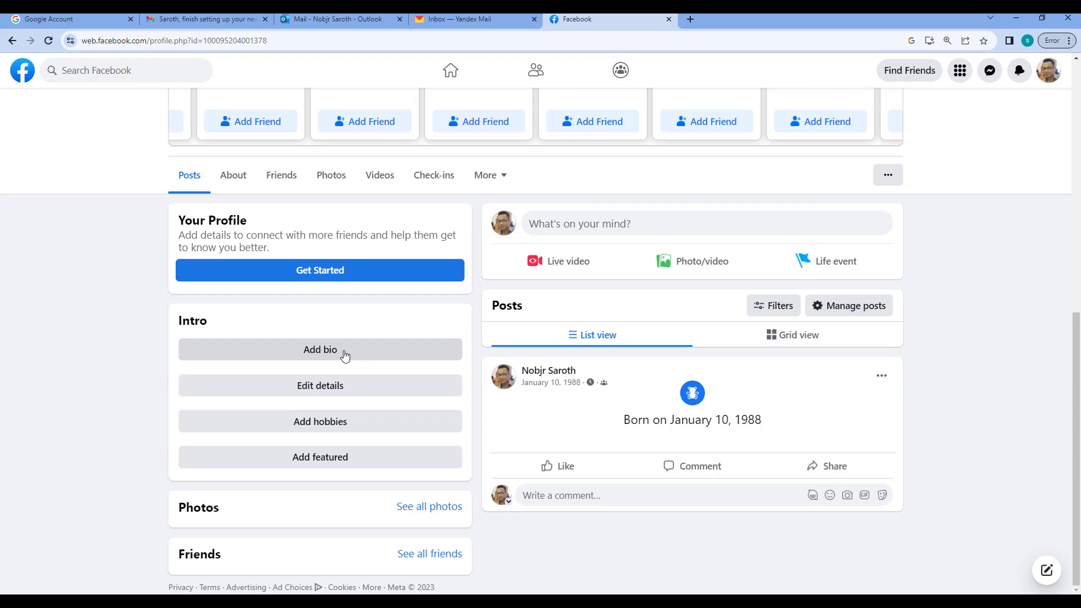
pyautogui.scroll(6, 345, 356)
pyautogui.click(828, 247)
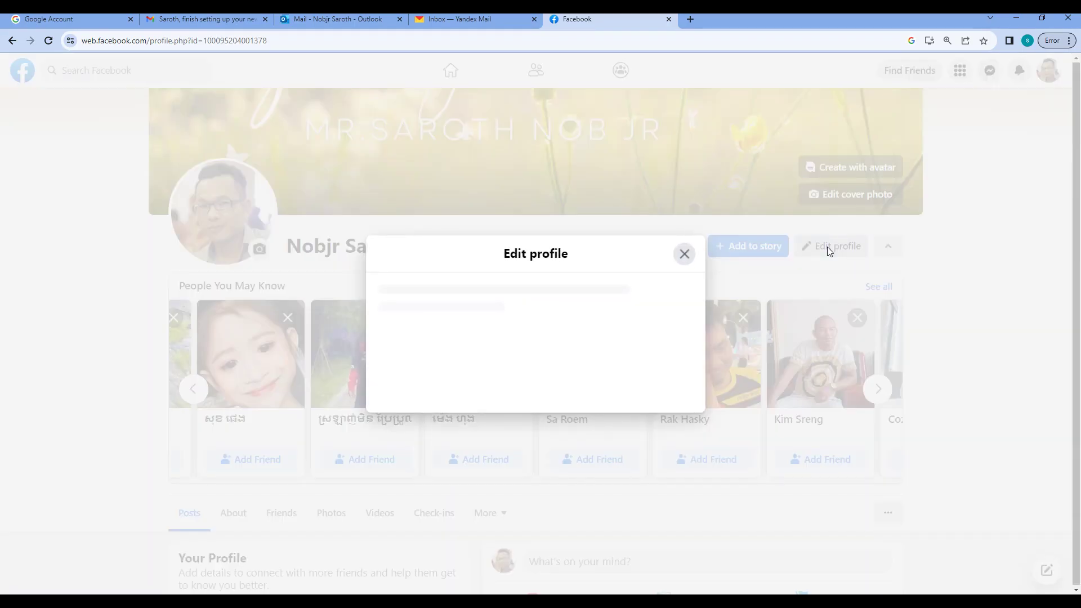
pyautogui.scroll(-3, 491, 290)
pyautogui.scroll(-4, 491, 290)
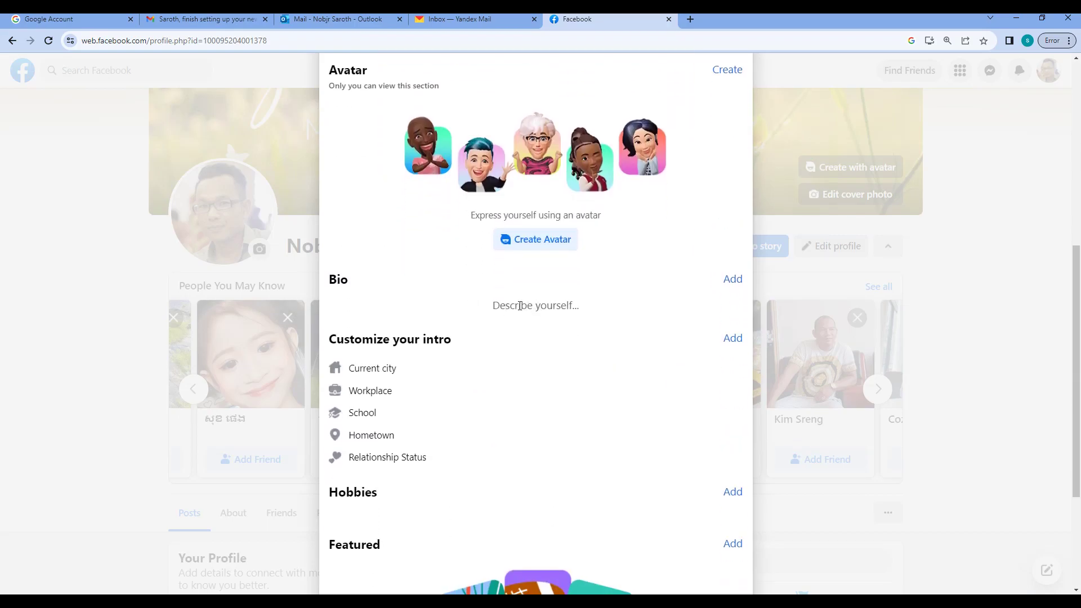
pyautogui.click(690, 20)
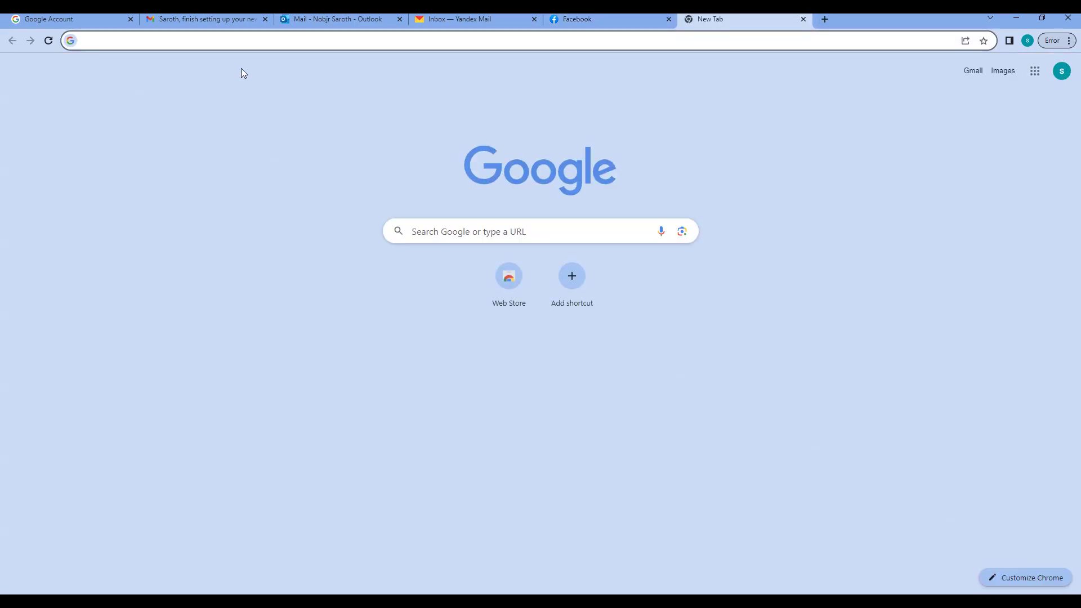
# Search Google for 'inspire quotes' and select the sunshine quote in the results.
pyautogui.write('inspire que')
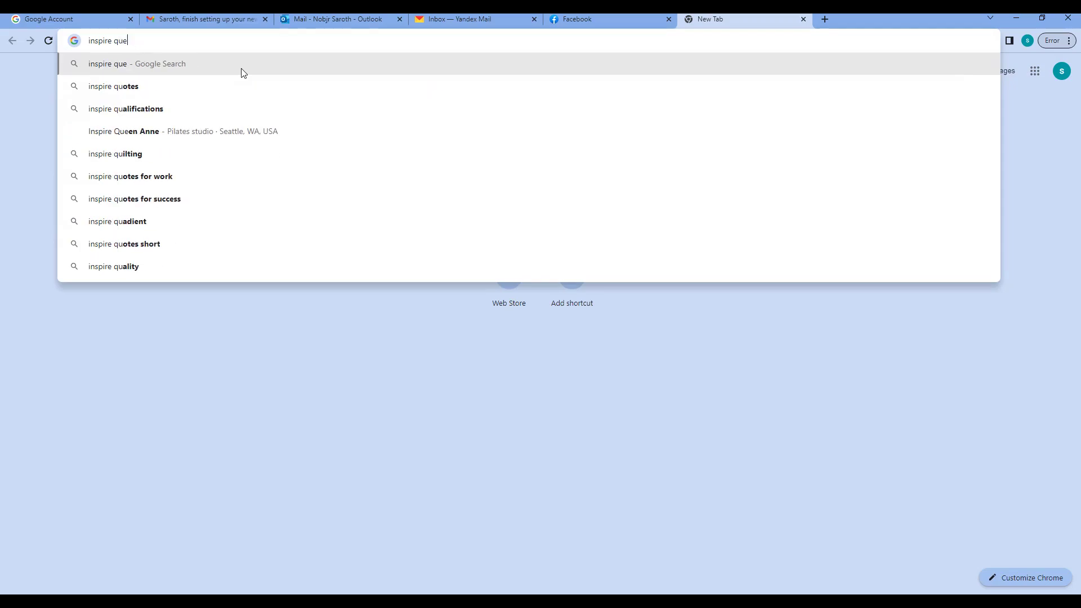
pyautogui.press('BackSpace')
pyautogui.write('o')
pyautogui.press('BackSpace')
pyautogui.write('u')
pyautogui.press('BackSpace')
pyautogui.write('o')
pyautogui.press('BackSpace')
pyautogui.write('otes')
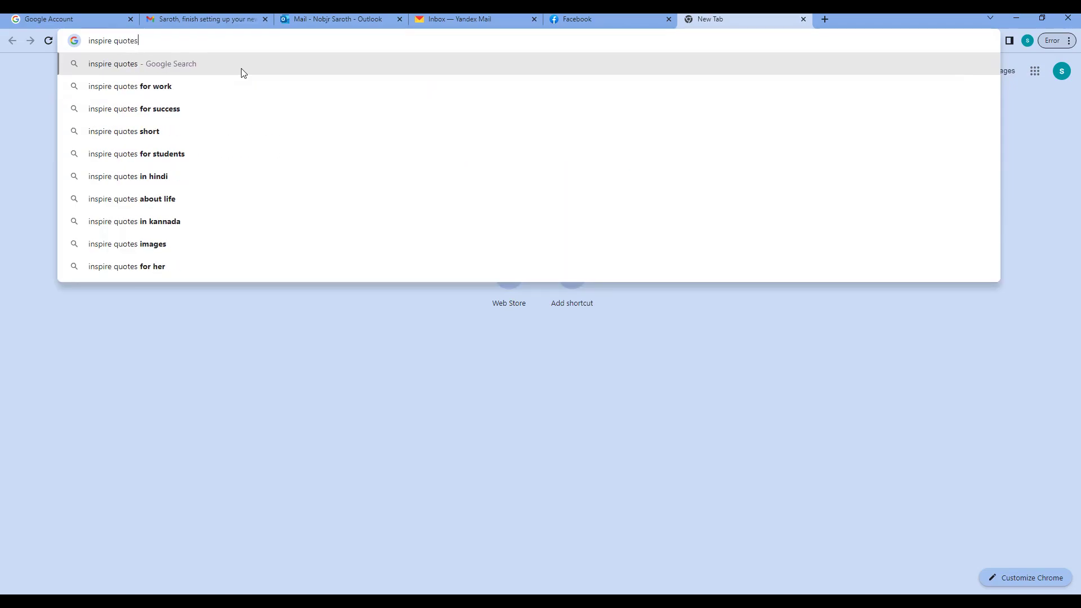
pyautogui.press('Return')
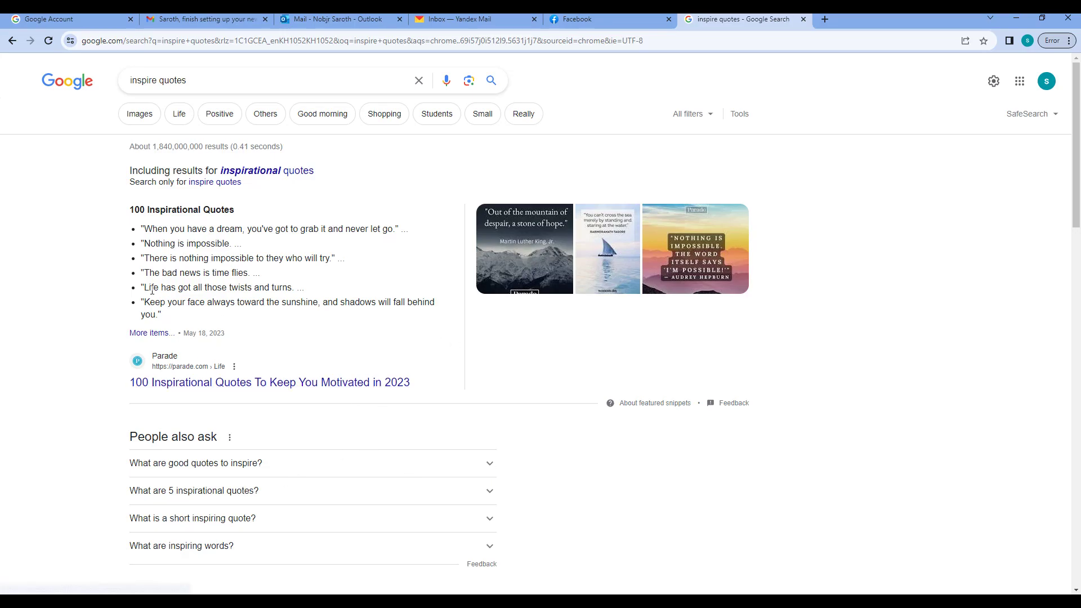
pyautogui.moveTo(141, 301); pyautogui.dragTo(165, 316)
pyautogui.hotkey('ctrl', 'c')
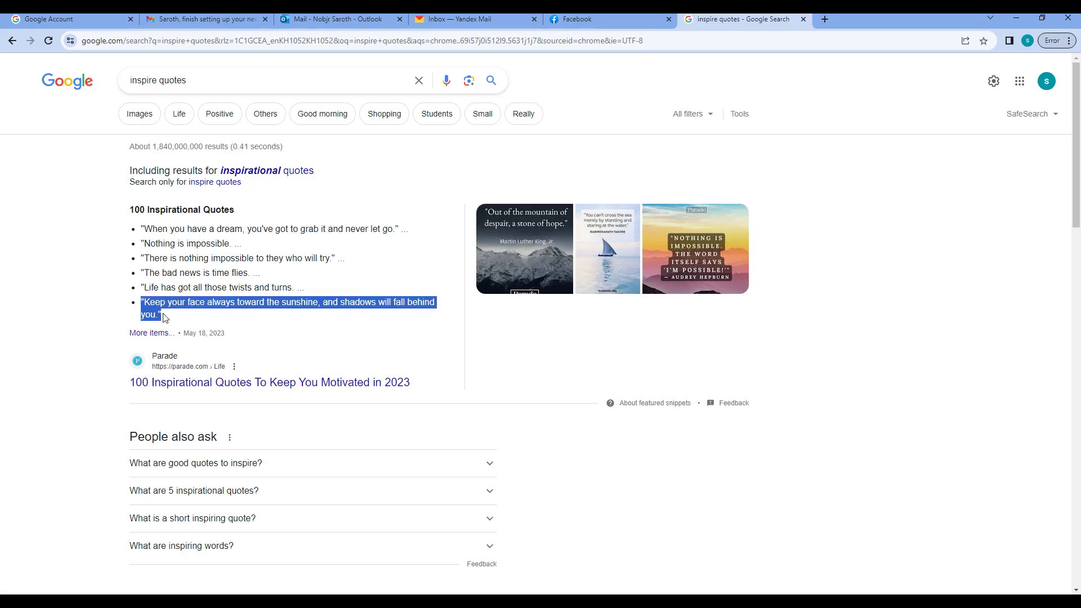
# Paste the sunshine-and-shadows quote into the profile Bio and save it.
pyautogui.click(590, 23)
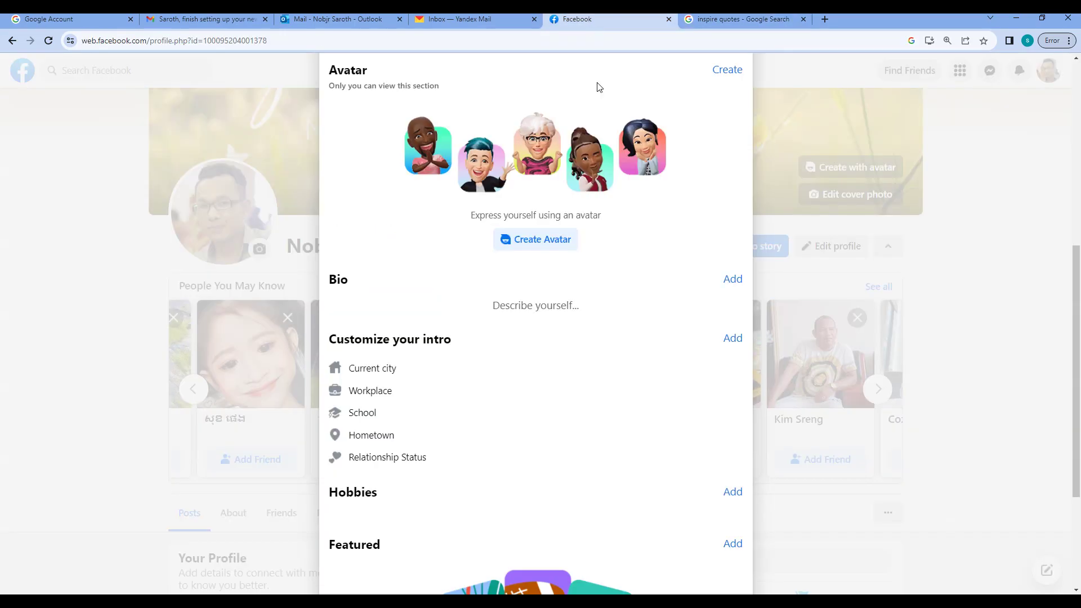
pyautogui.click(732, 279)
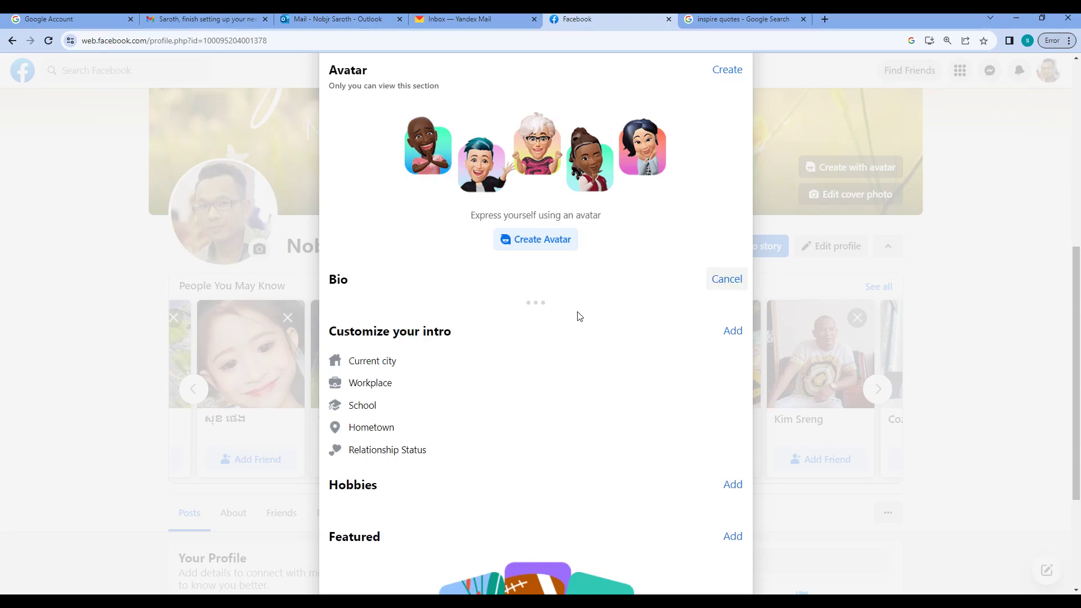
pyautogui.hotkey('ctrl', 'v')
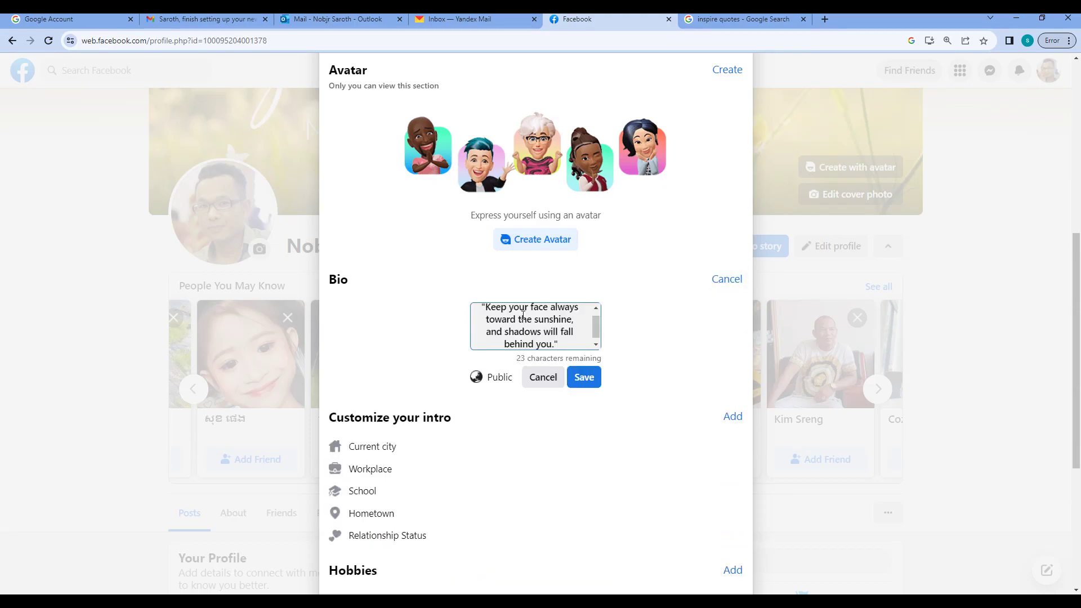
pyautogui.click(587, 382)
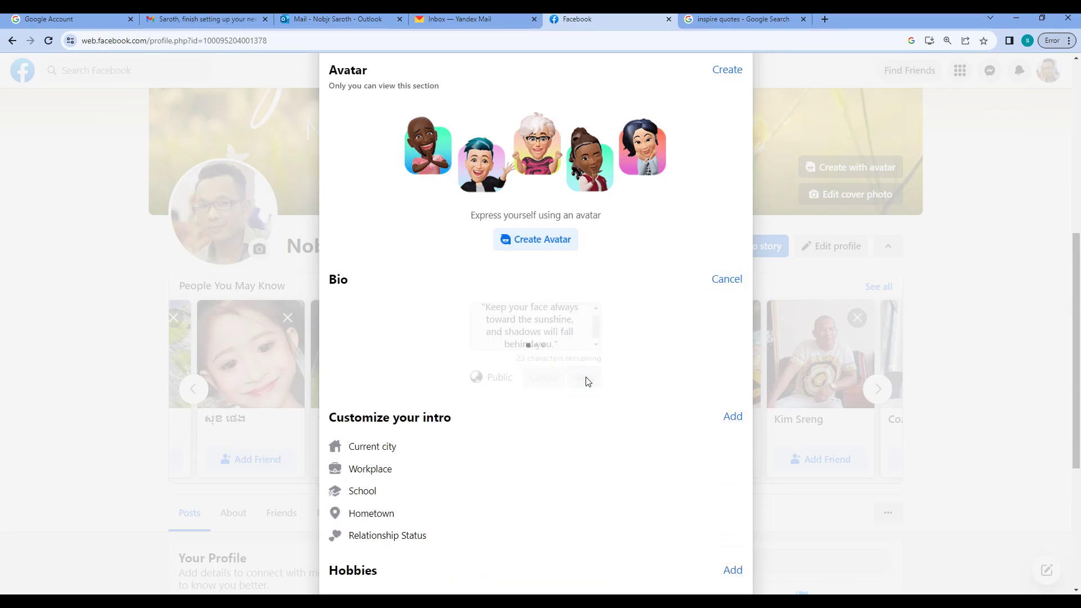
# Share the new bio to the feed and open the intro details for editing.
pyautogui.scroll(-1, 631, 363)
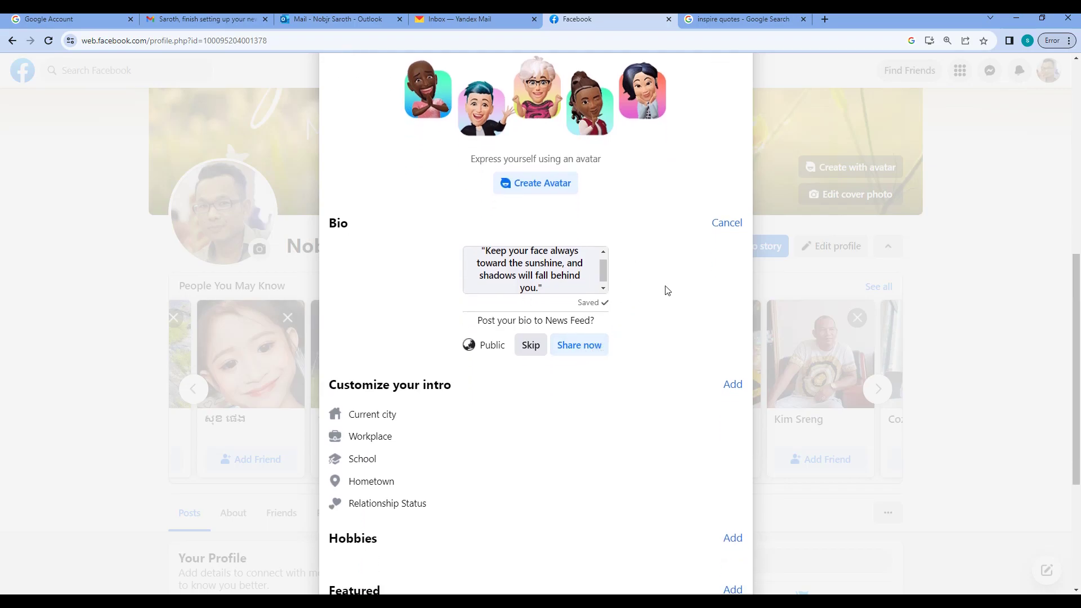
pyautogui.click(581, 349)
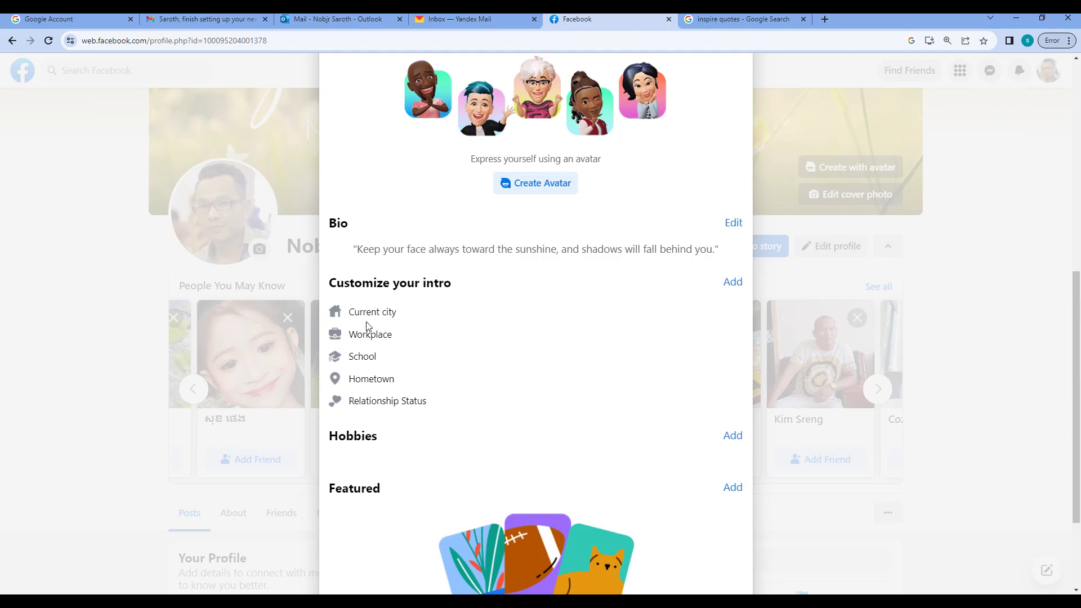
pyautogui.click(733, 283)
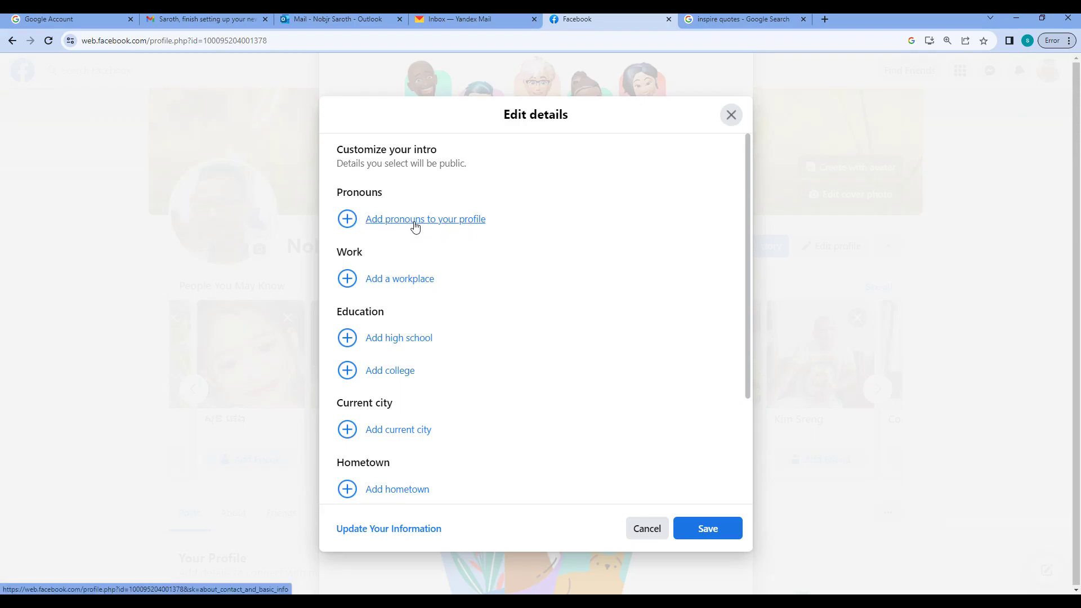
# Go to About's Contact and basic info, then show the Overview with its empty details.
pyautogui.click(415, 226)
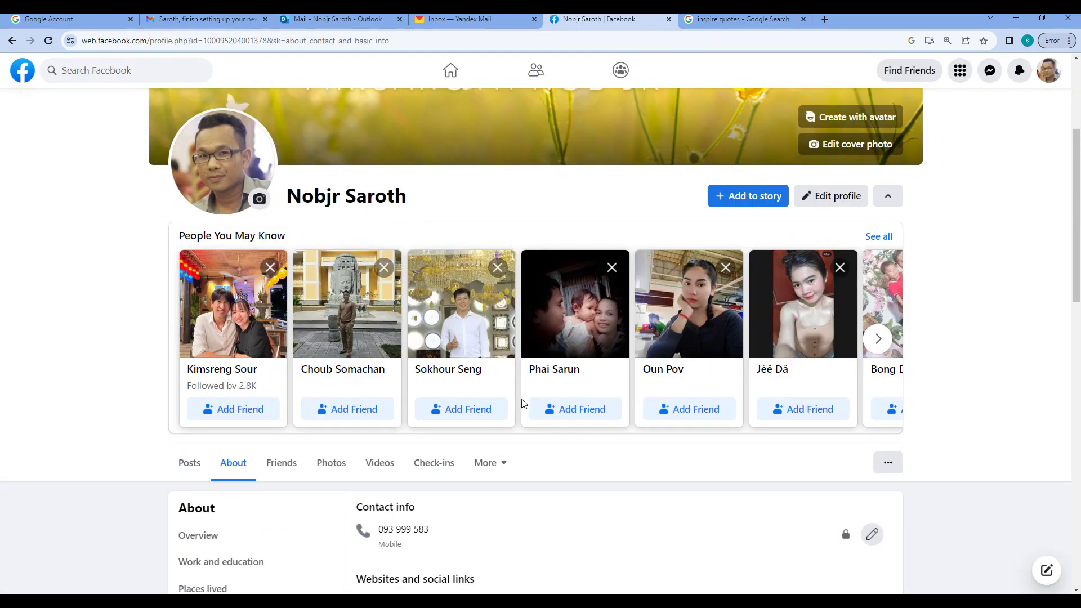
pyautogui.scroll(-7, 604, 377)
pyautogui.scroll(2, 458, 231)
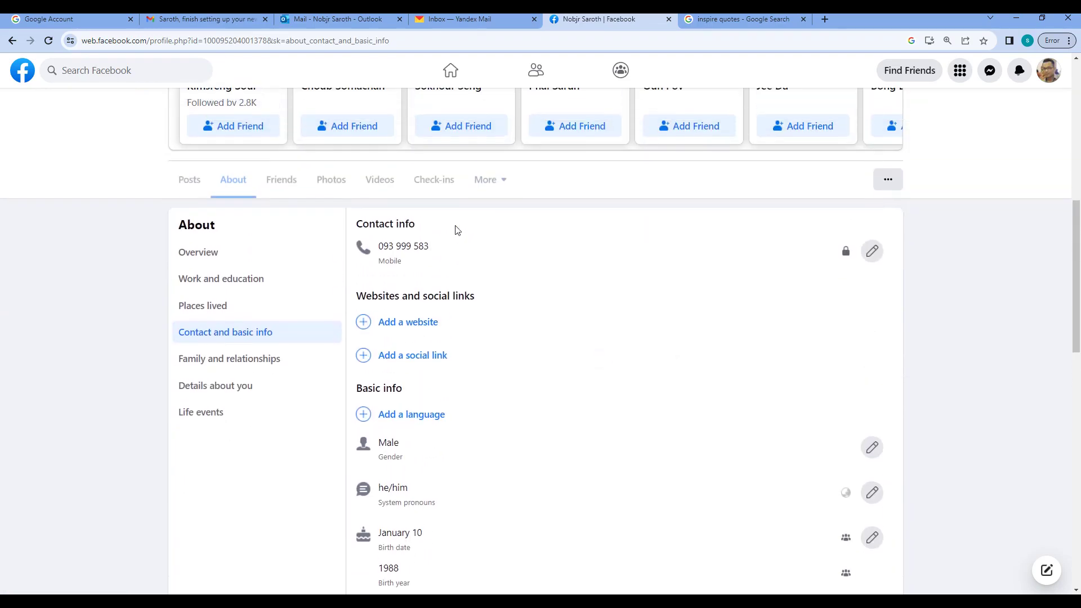
pyautogui.scroll(-1, 431, 290)
pyautogui.scroll(-2, 420, 251)
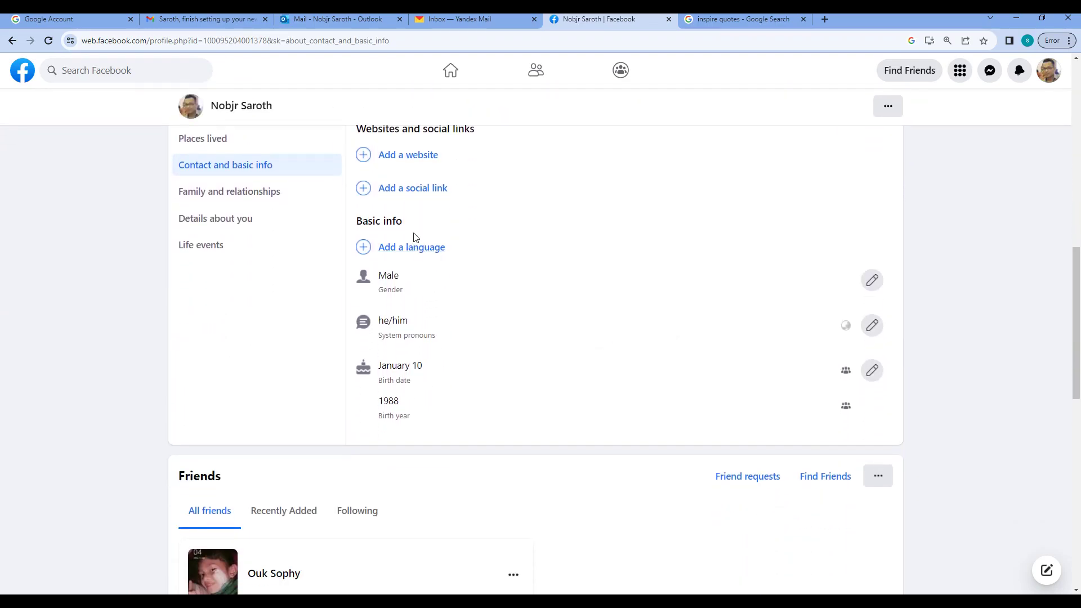
pyautogui.scroll(-2, 417, 300)
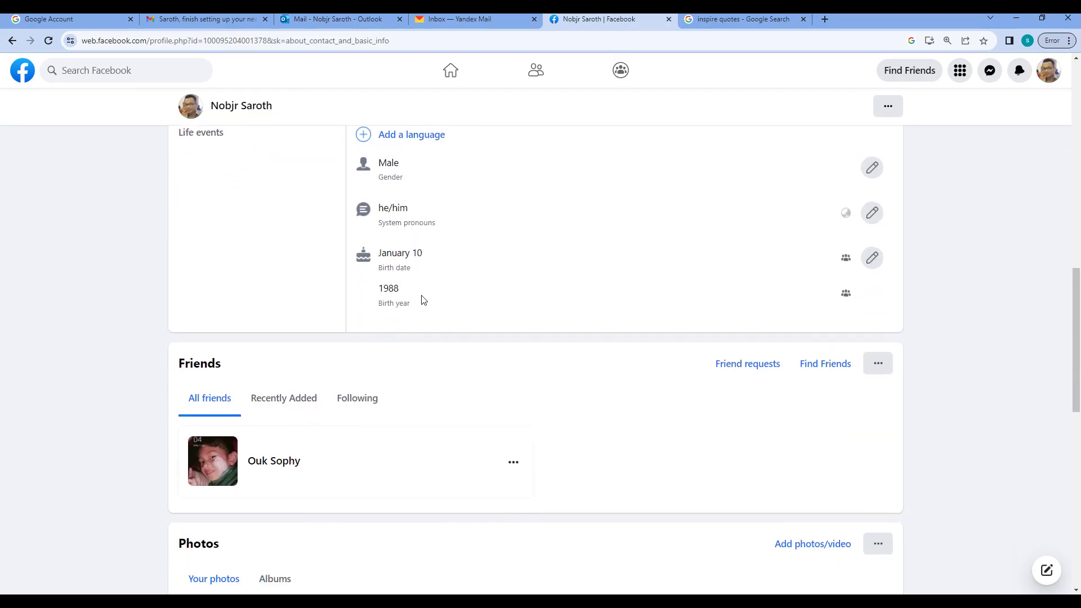
pyautogui.scroll(8, 428, 293)
pyautogui.scroll(-2, 427, 295)
pyautogui.click(237, 310)
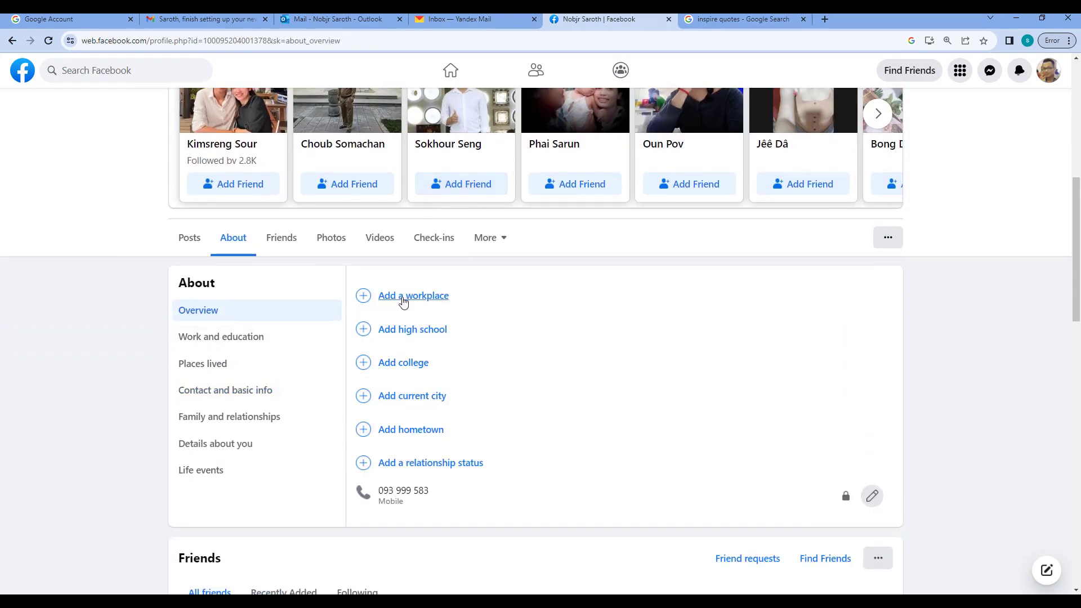
# Add a workplace: Community Manager at Facebook Marketplace Community, Phnom Penh, with a description.
pyautogui.click(375, 304)
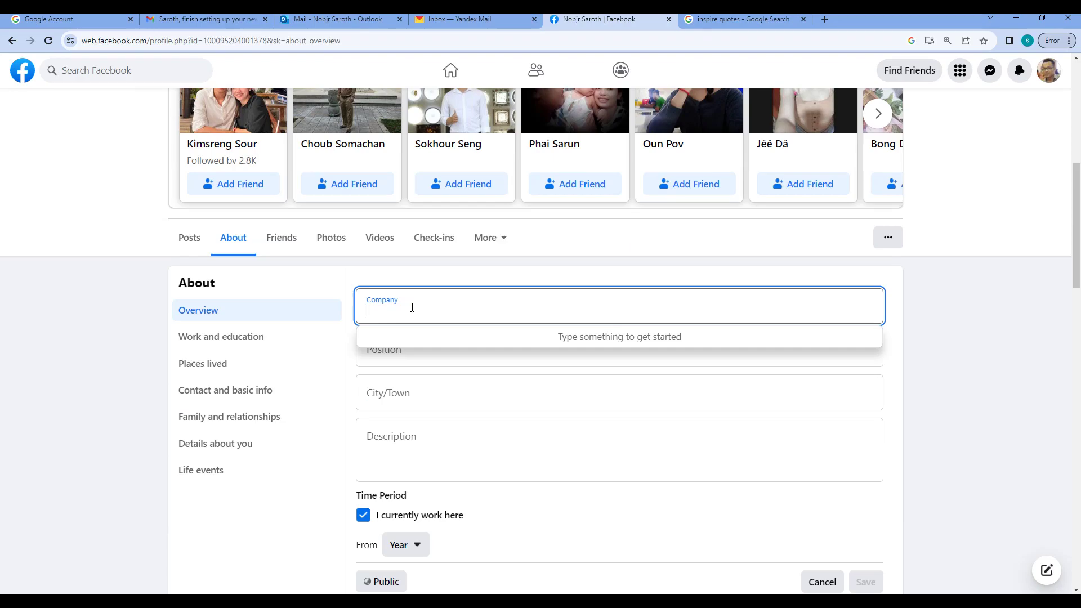
pyautogui.write('Facebook')
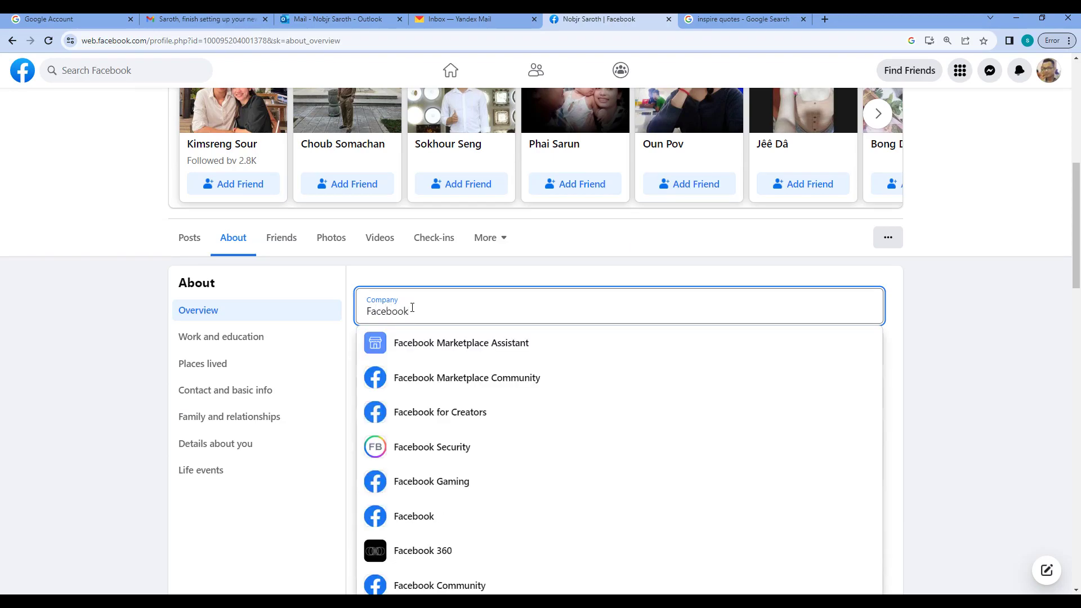
pyautogui.click(430, 378)
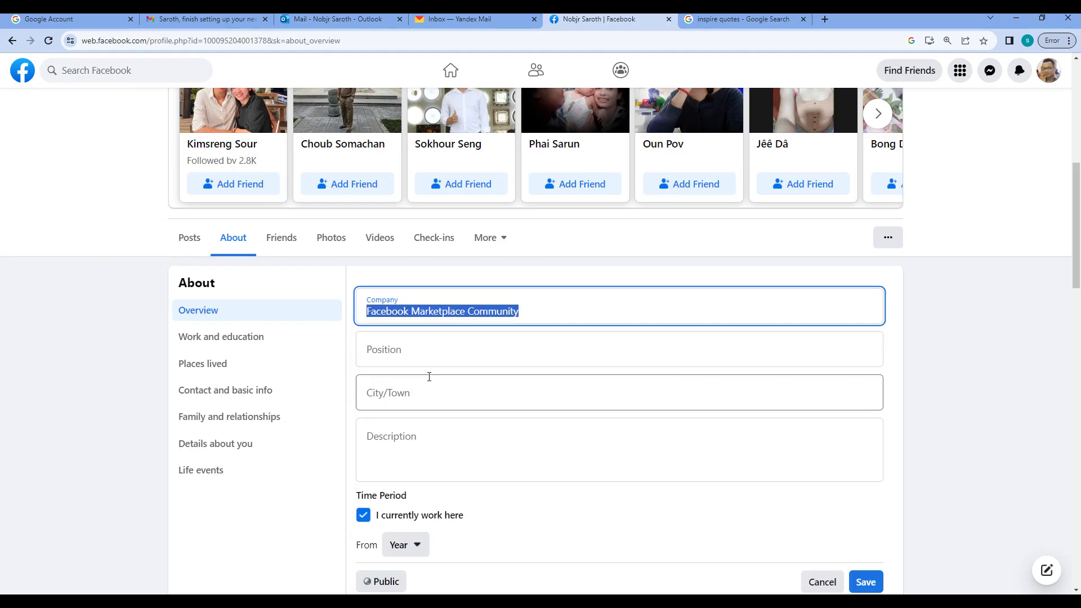
pyautogui.click(429, 353)
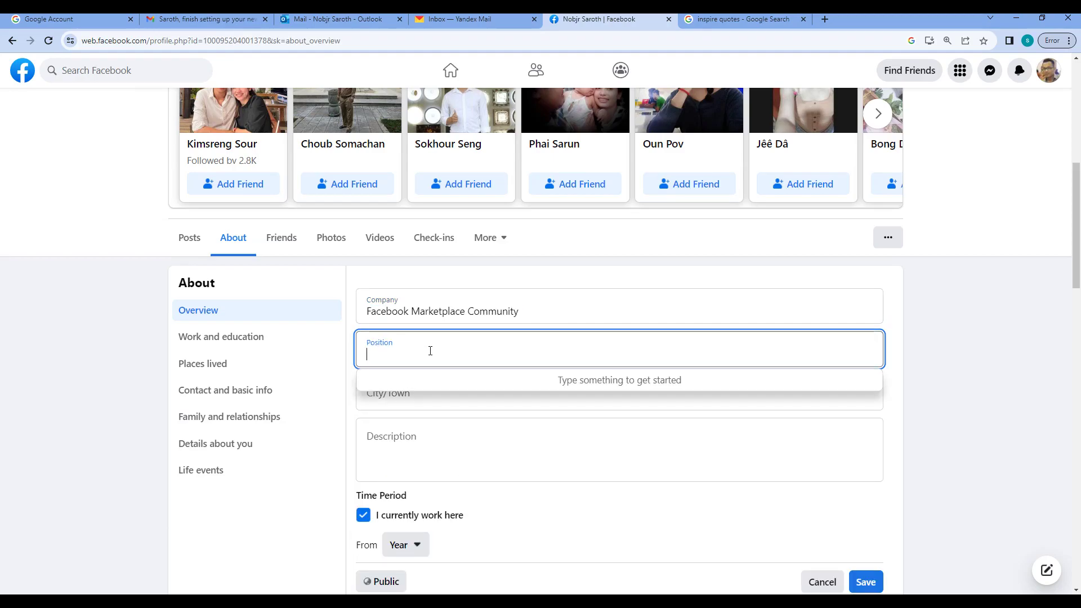
pyautogui.write('C')
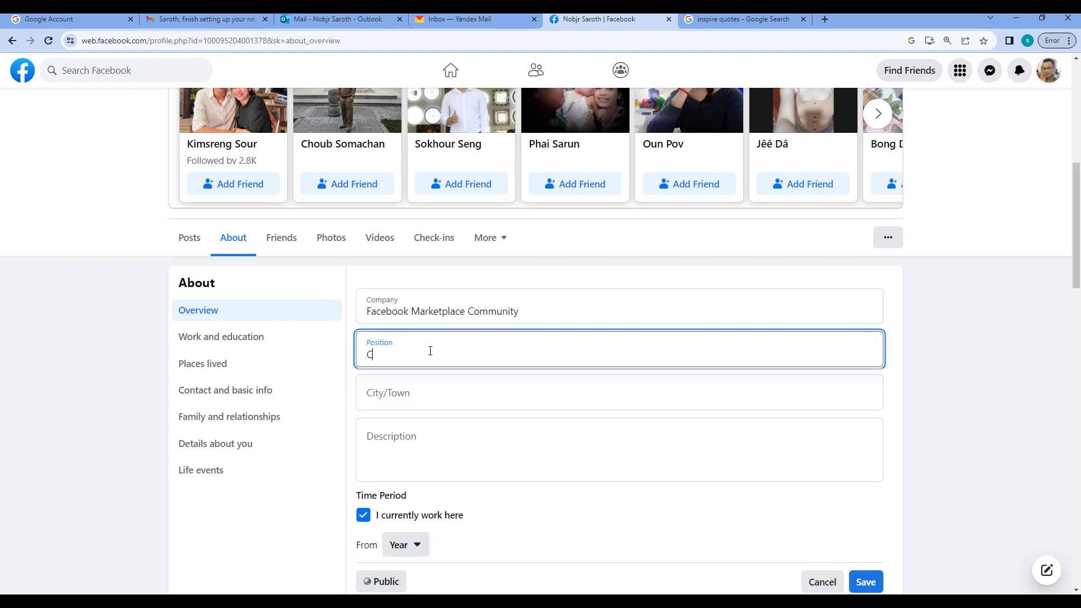
pyautogui.write('omu')
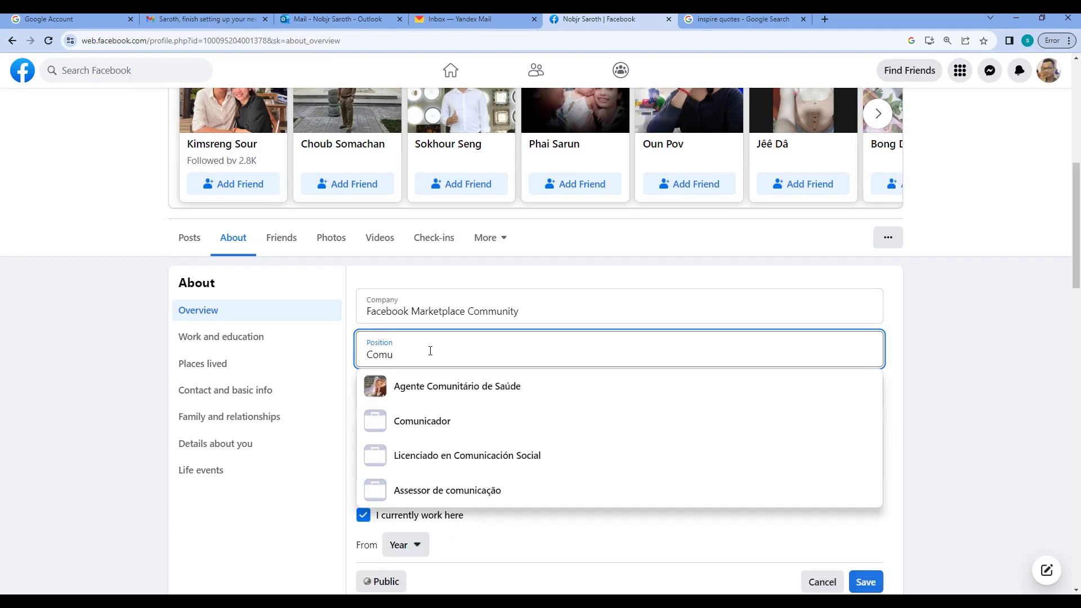
pyautogui.press('BackSpace')
pyautogui.write('munit')
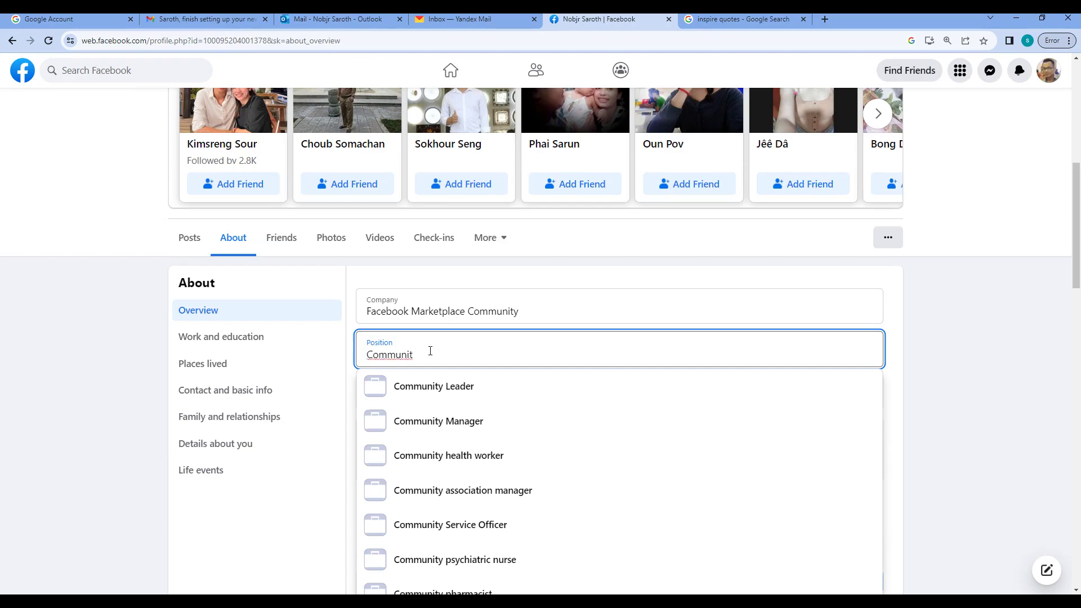
pyautogui.click(436, 421)
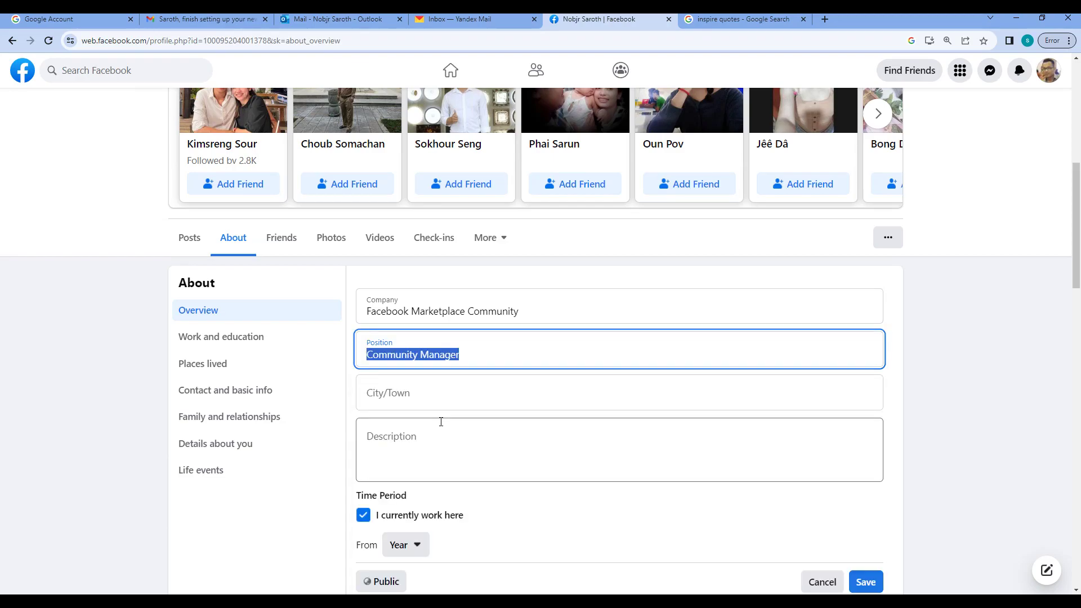
pyautogui.click(427, 392)
pyautogui.write('Phno')
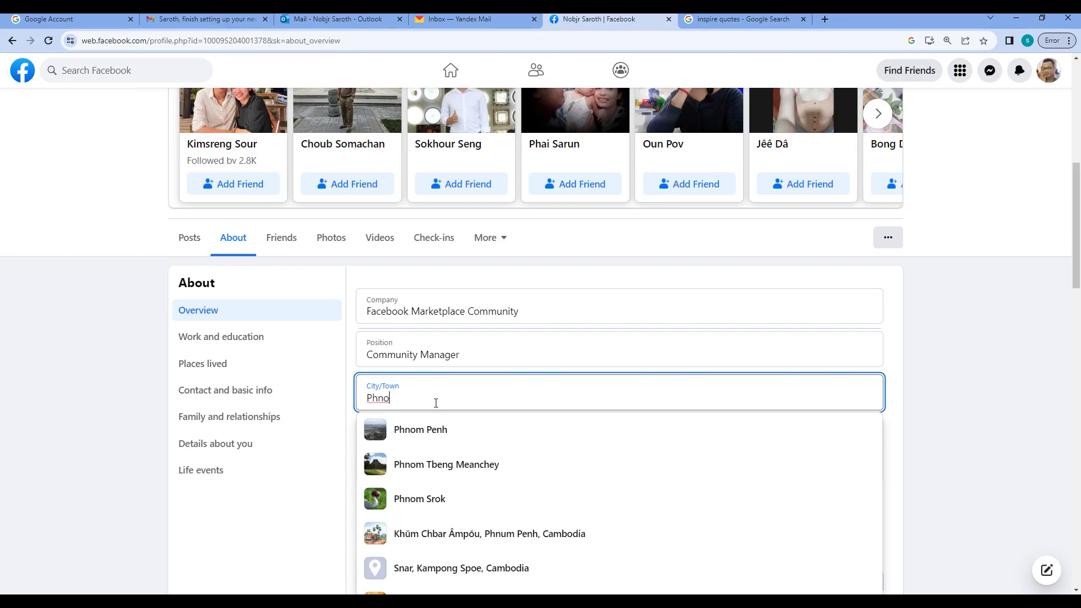
pyautogui.click(444, 429)
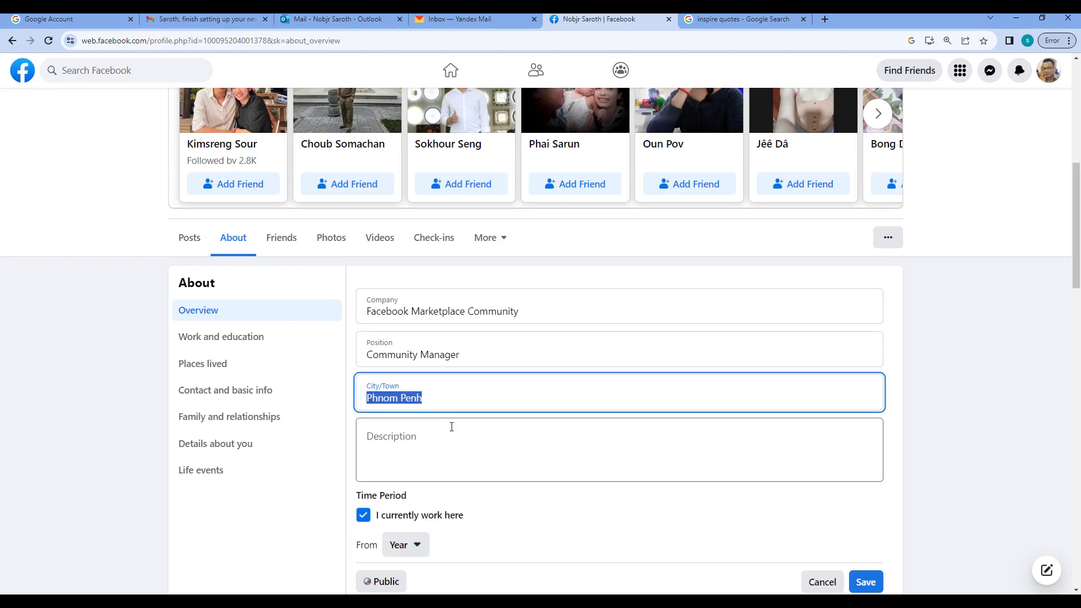
pyautogui.click(446, 436)
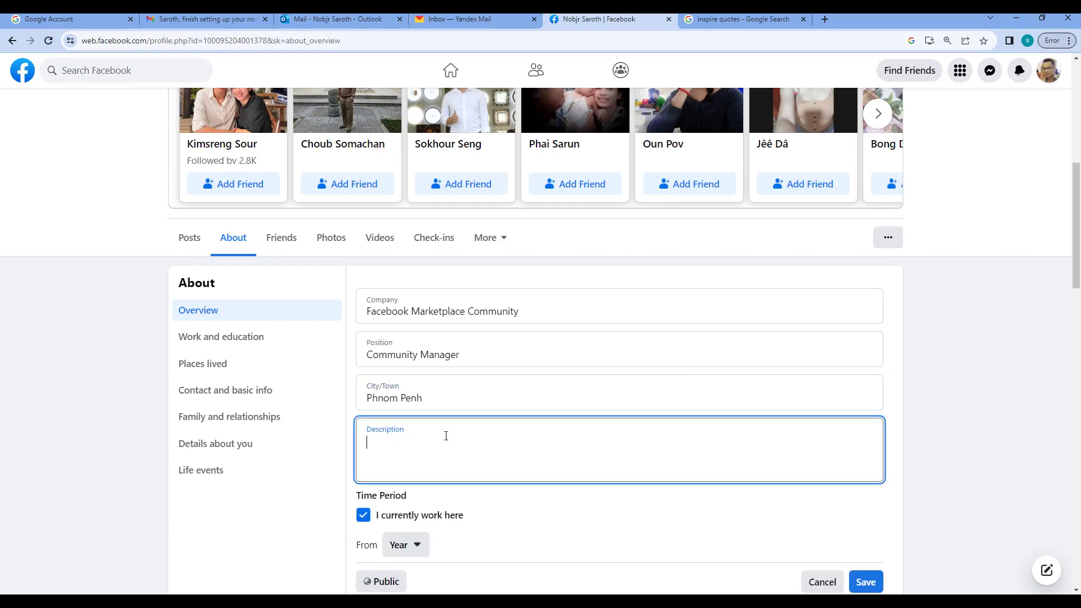
pyautogui.write('Facce')
pyautogui.write('mm')
pyautogui.press('Tab')
# Mark the job as current since 2020 and save the workplace.
pyautogui.press('space')
pyautogui.scroll(-1, 551, 509)
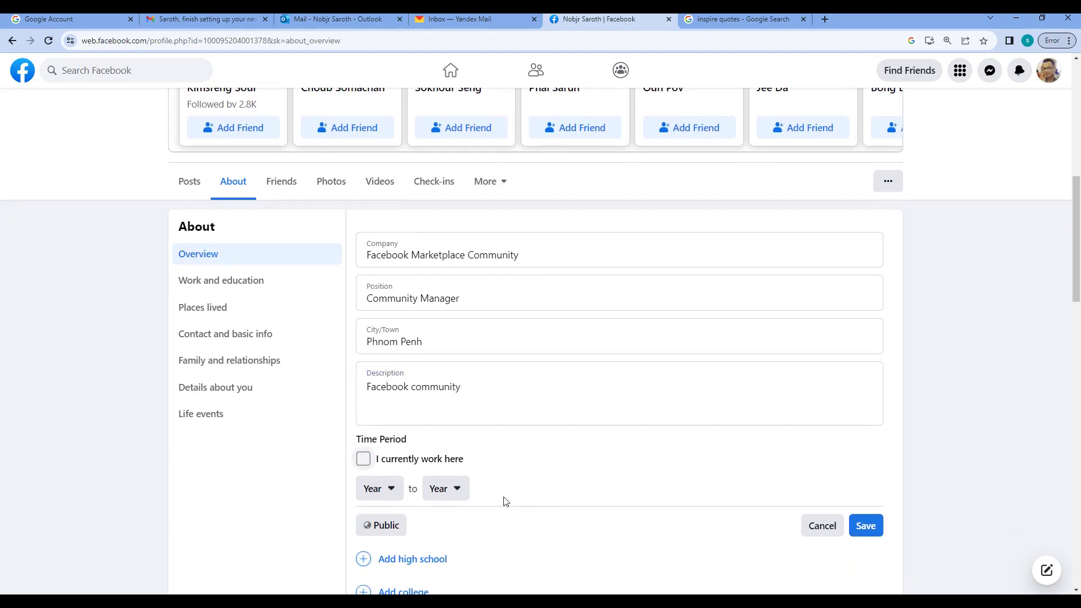
pyautogui.click(363, 459)
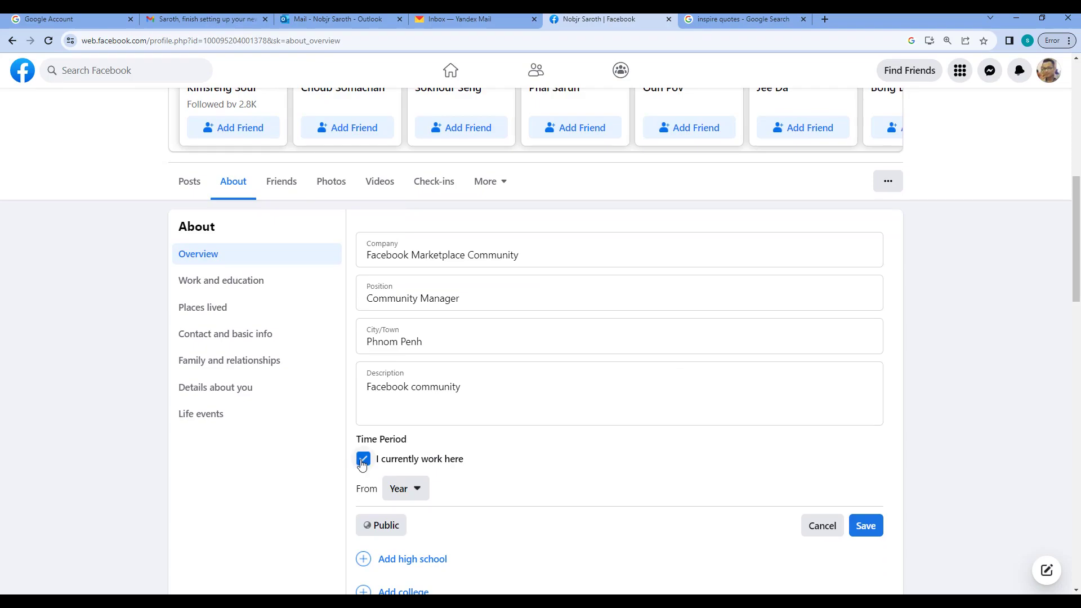
pyautogui.click(363, 459)
pyautogui.click(365, 462)
pyautogui.scroll(-1, 541, 471)
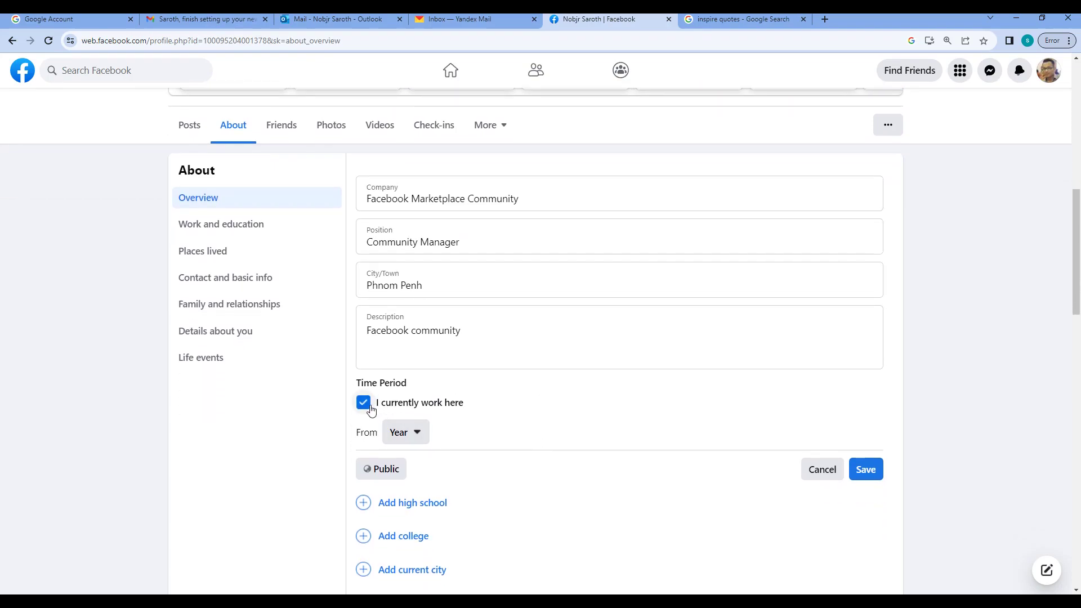
pyautogui.click(363, 402)
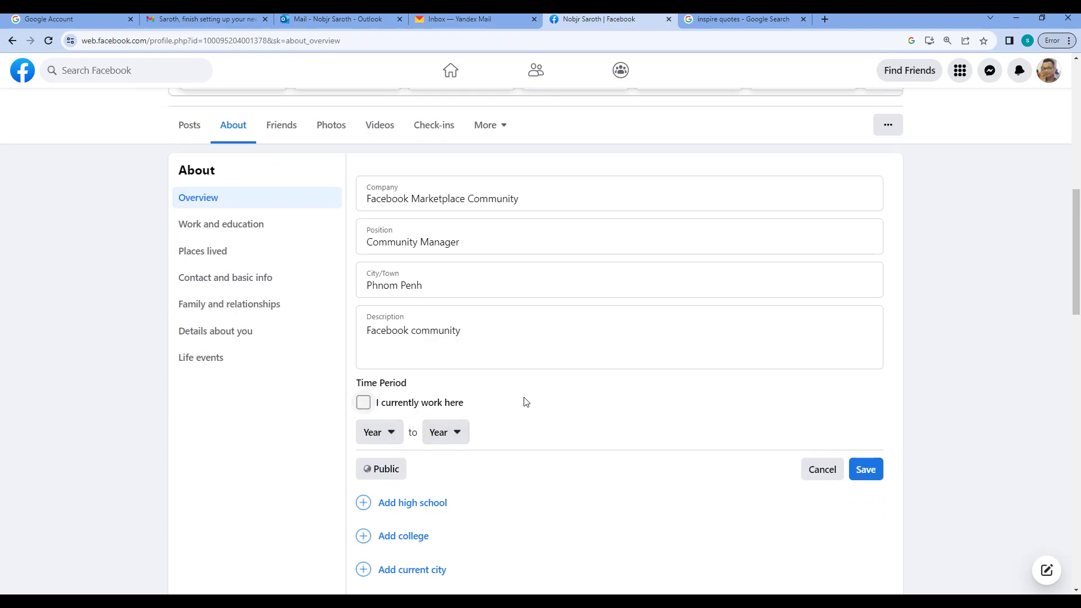
pyautogui.click(364, 404)
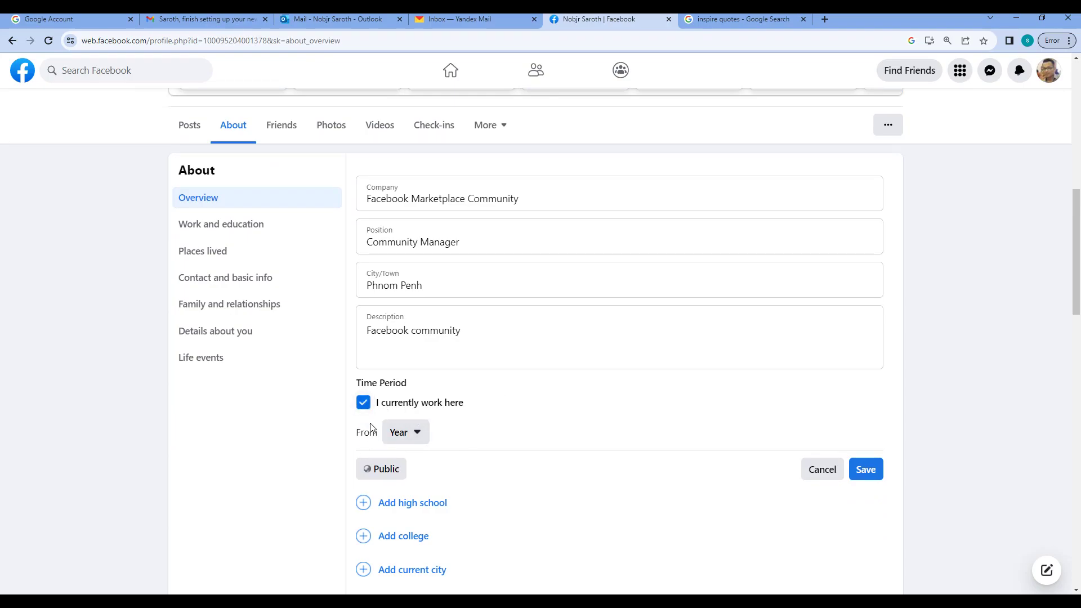
pyautogui.click(408, 434)
pyautogui.scroll(-1, 509, 422)
pyautogui.scroll(-1, 437, 498)
pyautogui.click(419, 493)
pyautogui.click(364, 346)
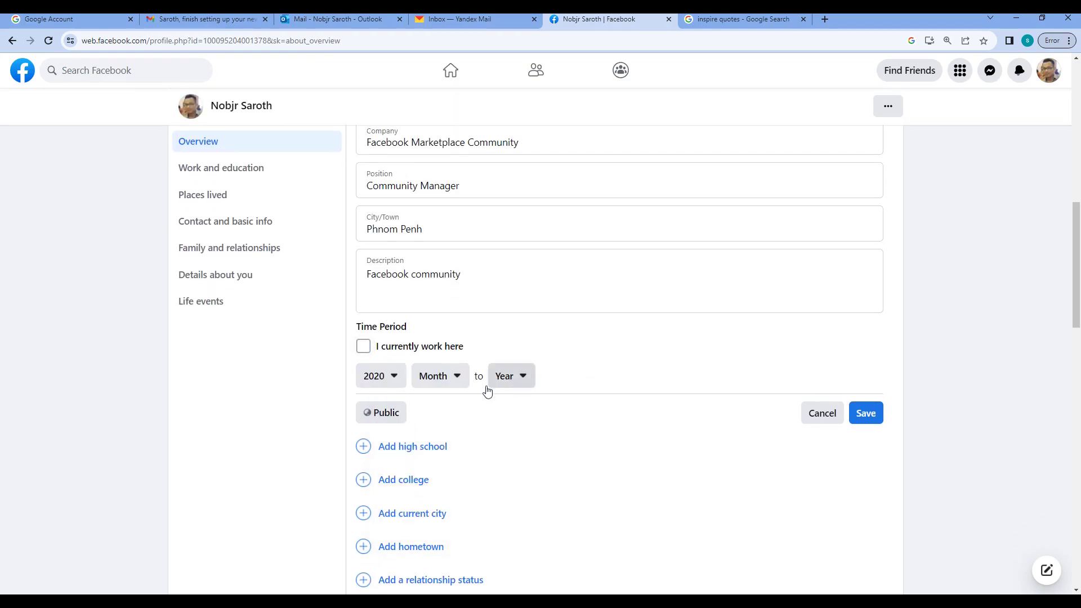
pyautogui.click(364, 346)
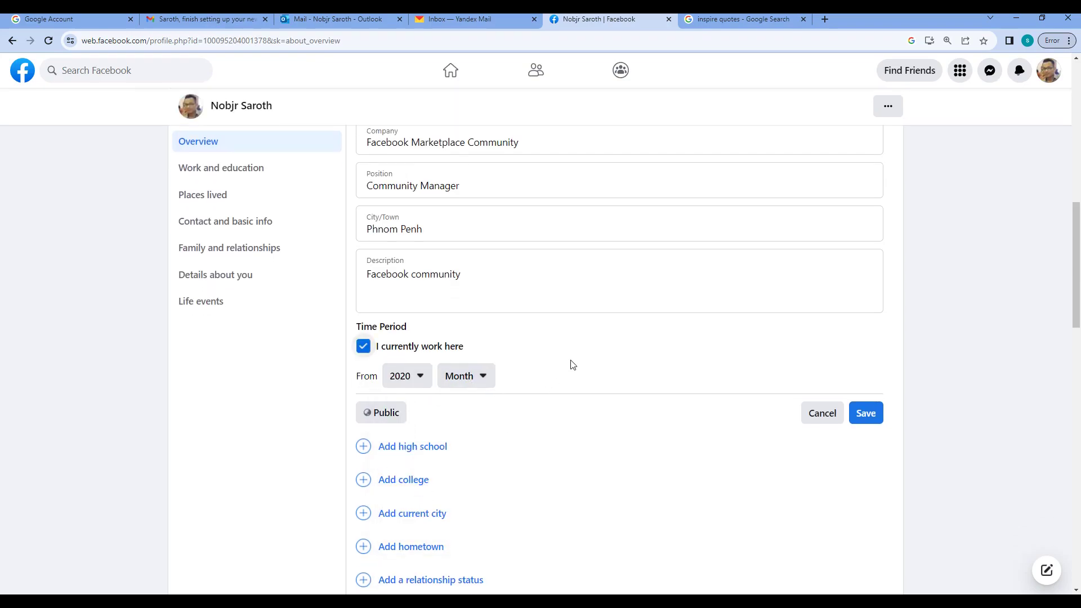
pyautogui.click(865, 414)
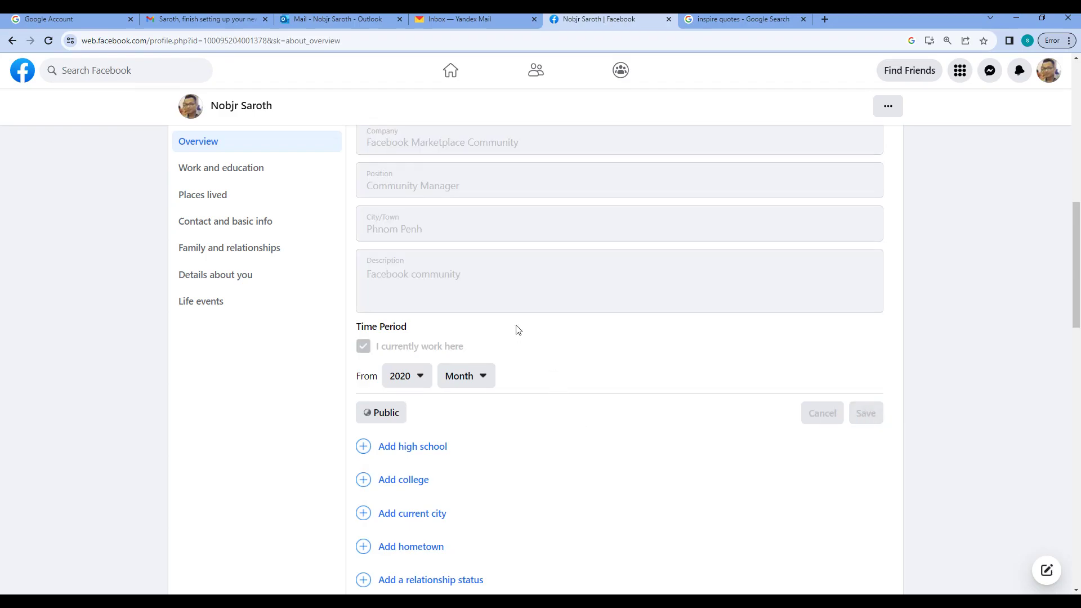
# Skip sharing the job, add Baktouk High School as the high school, and skip sharing it.
pyautogui.scroll(1, 676, 294)
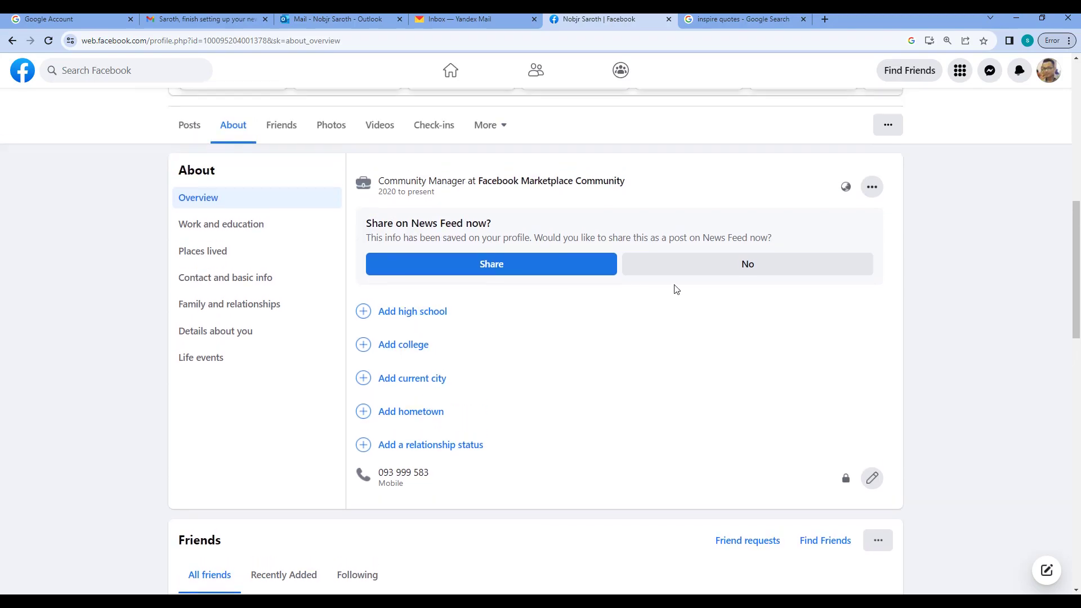
pyautogui.click(676, 268)
pyautogui.click(400, 224)
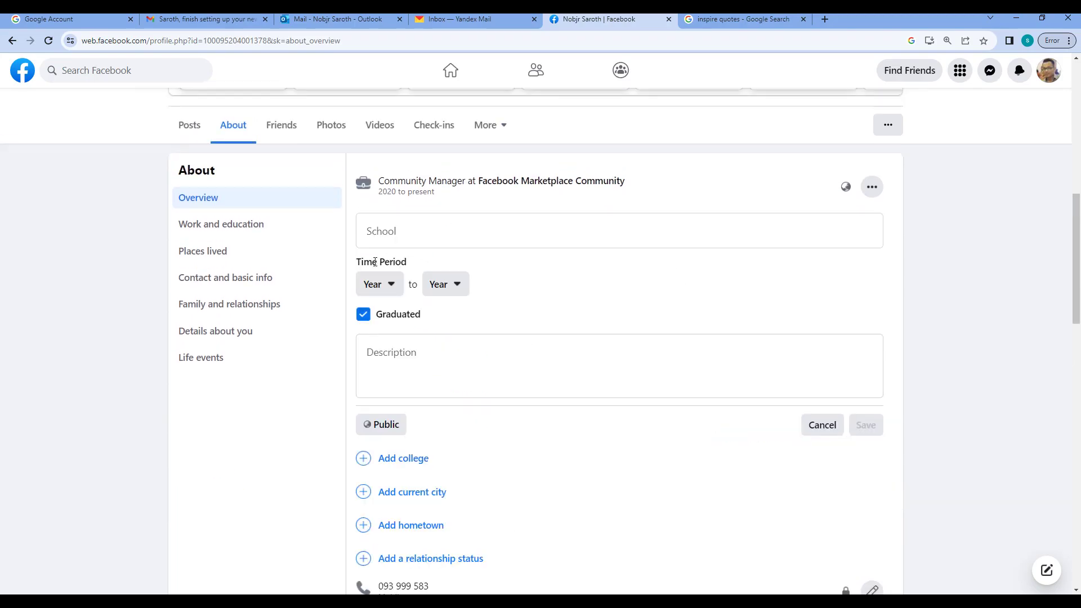
pyautogui.click(430, 229)
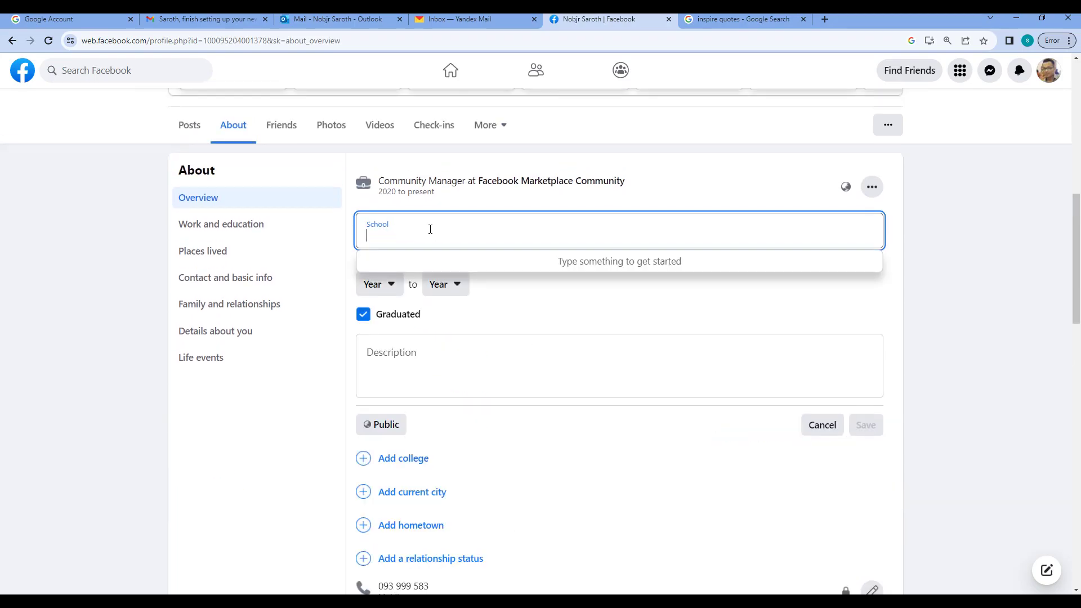
pyautogui.write('Ba')
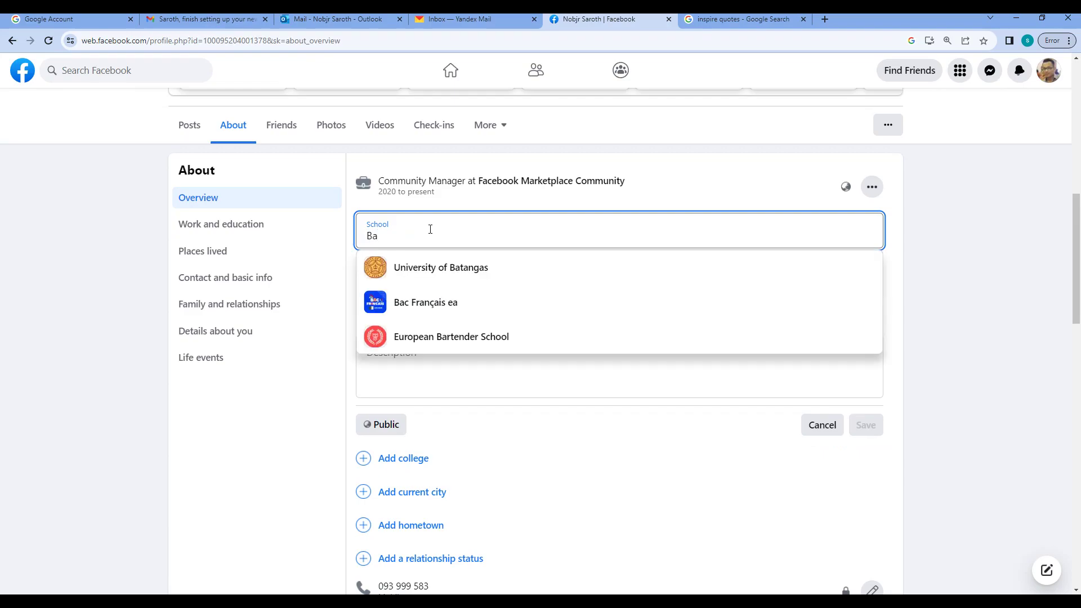
pyautogui.write('ck')
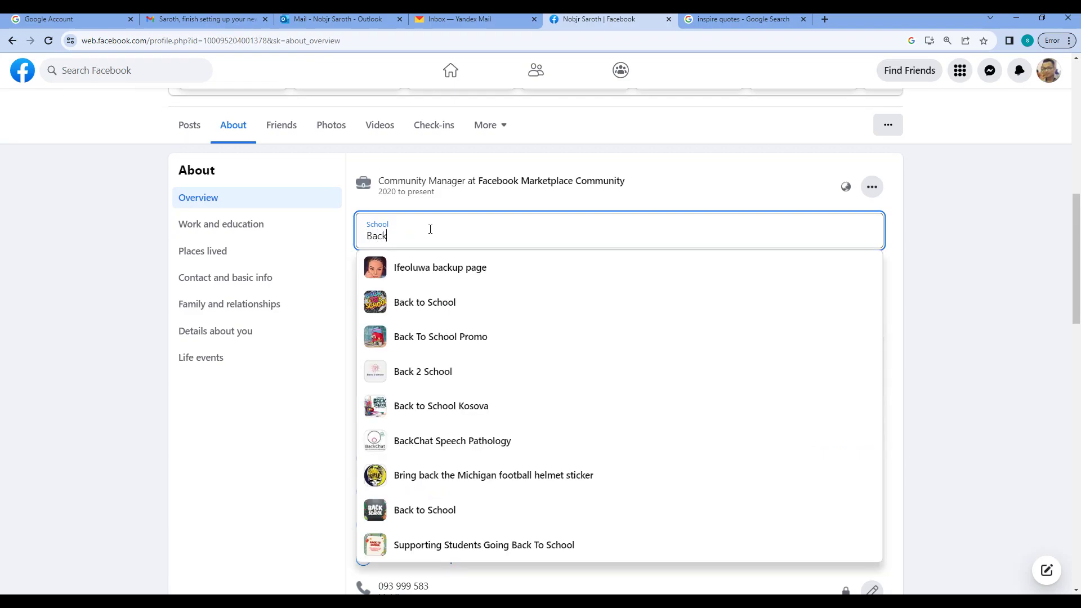
pyautogui.press('BackSpace')
pyautogui.press('BackSpace')
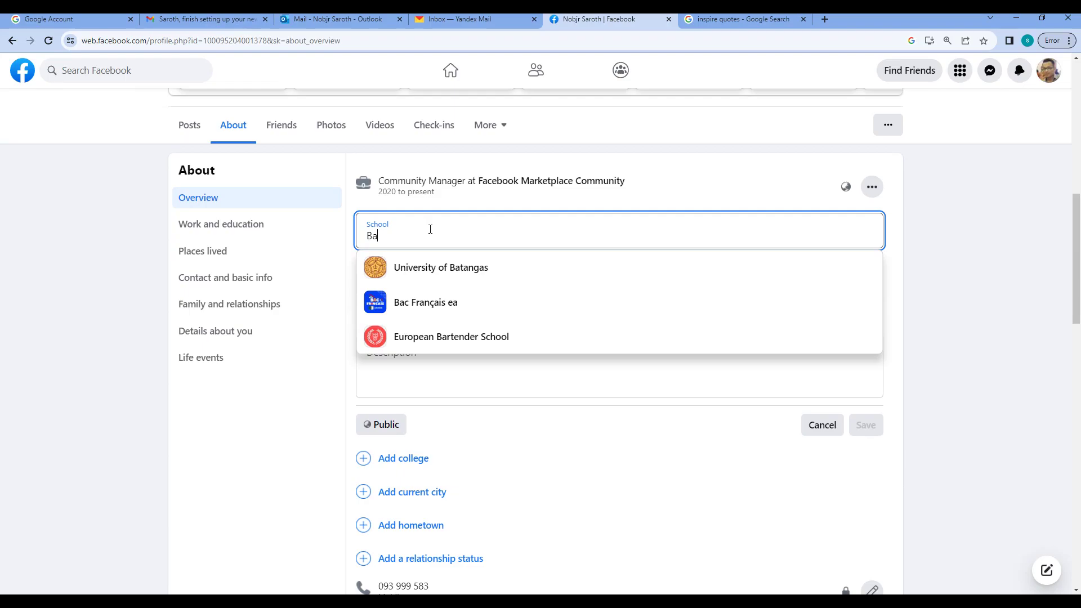
pyautogui.write('ktor')
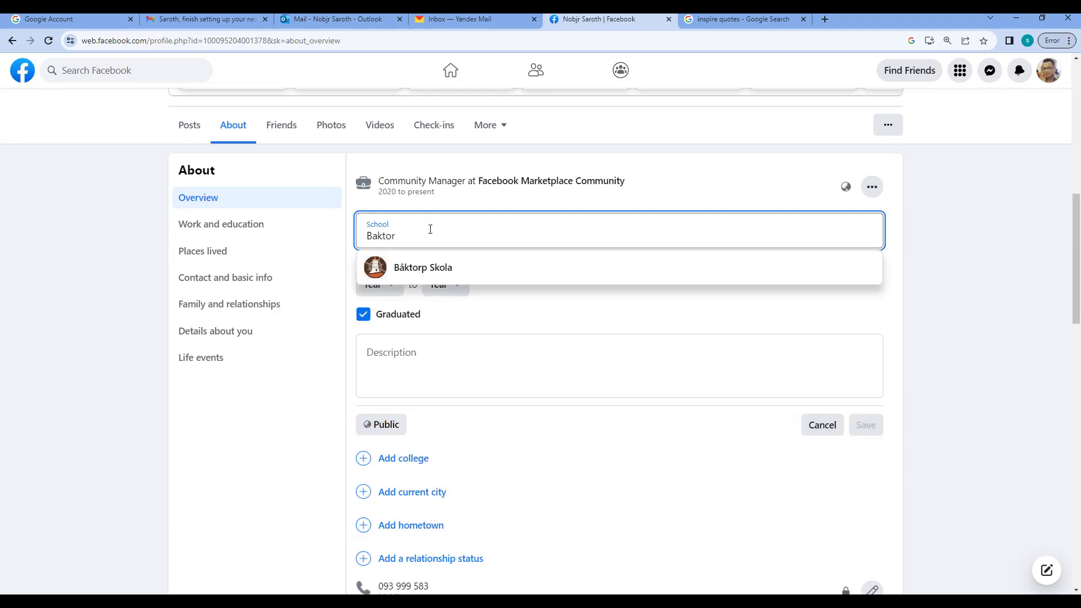
pyautogui.press('BackSpace')
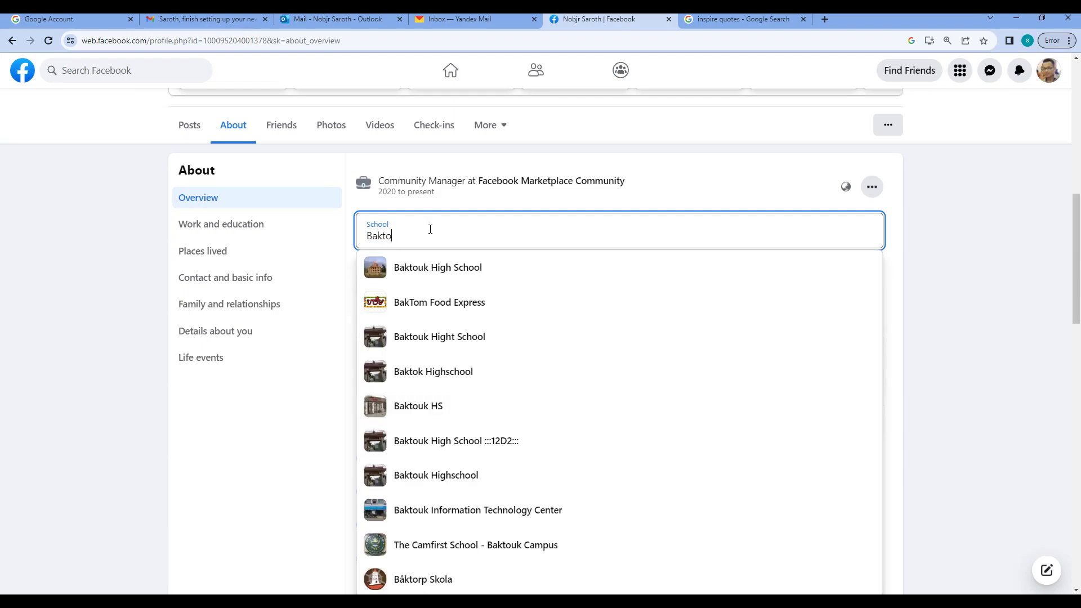
pyautogui.click(413, 269)
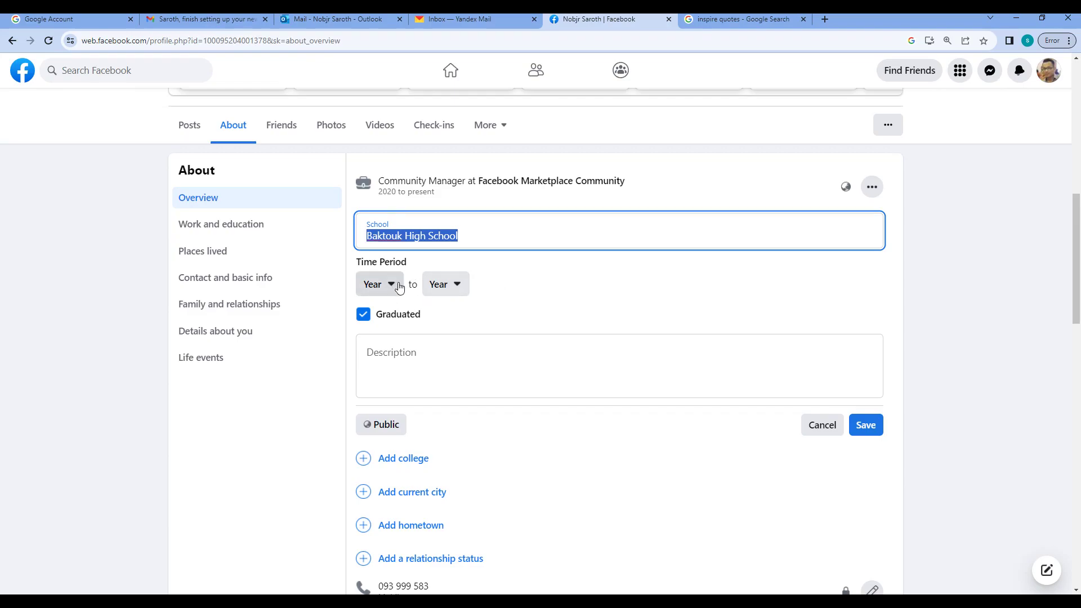
pyautogui.click(865, 427)
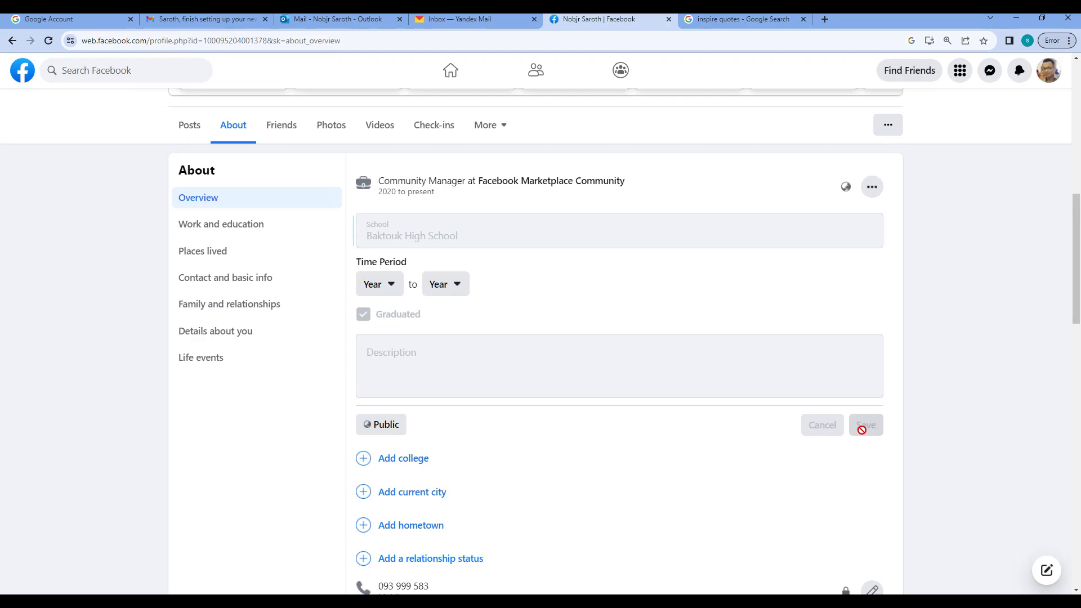
pyautogui.click(726, 307)
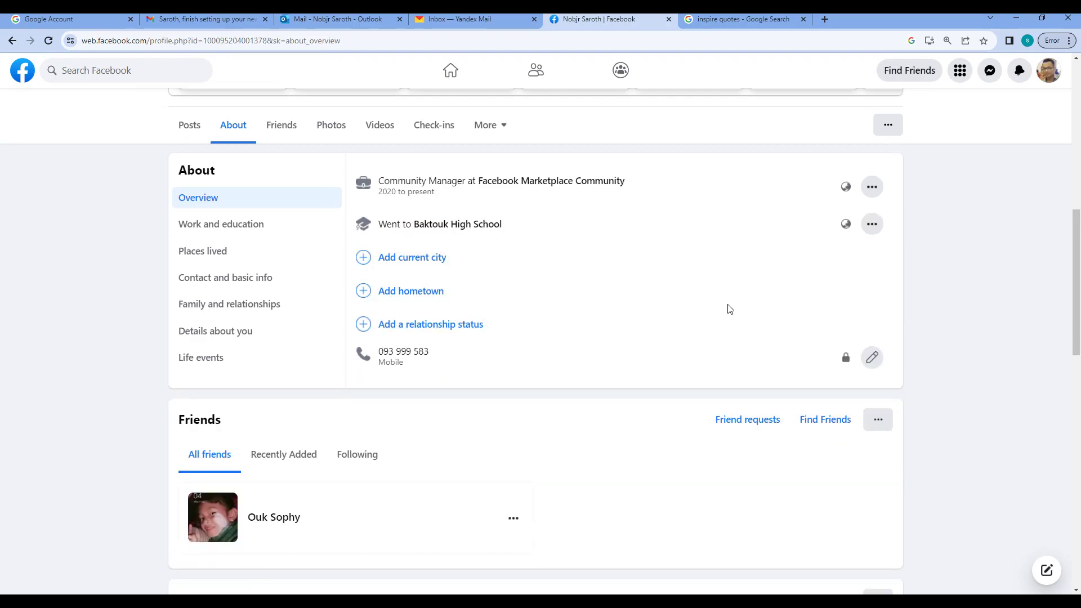
# Set Phnom Penh as the current city and save it.
pyautogui.click(412, 259)
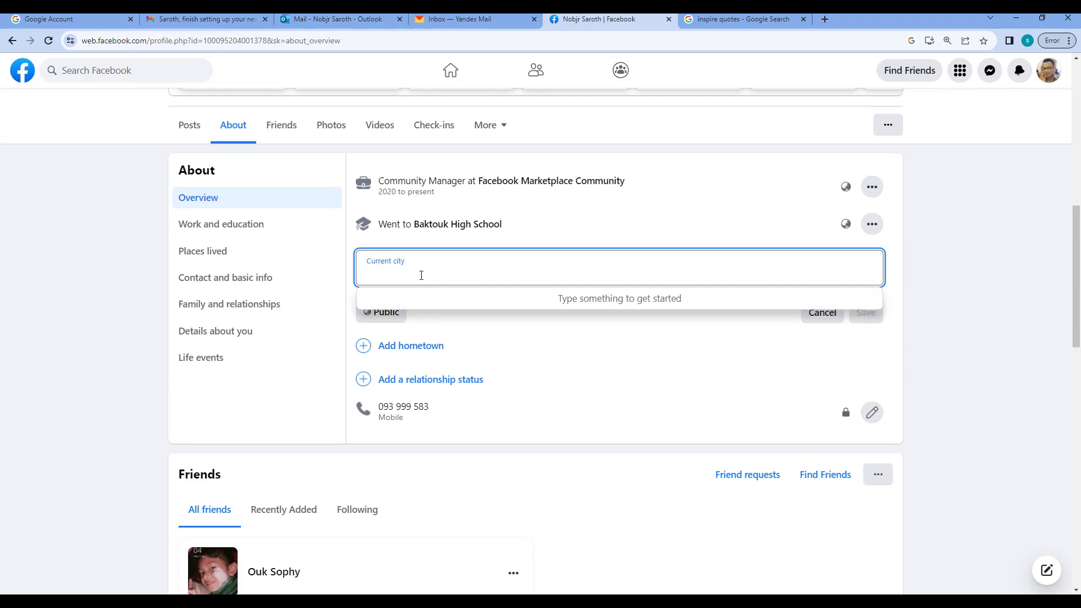
pyautogui.write('Phn')
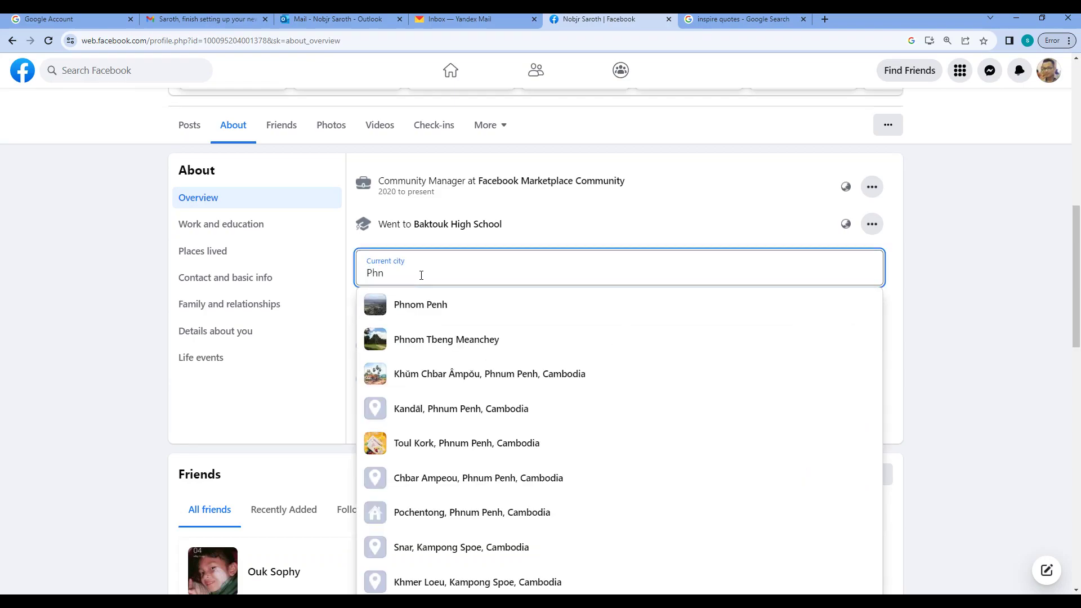
pyautogui.click(434, 306)
pyautogui.click(865, 313)
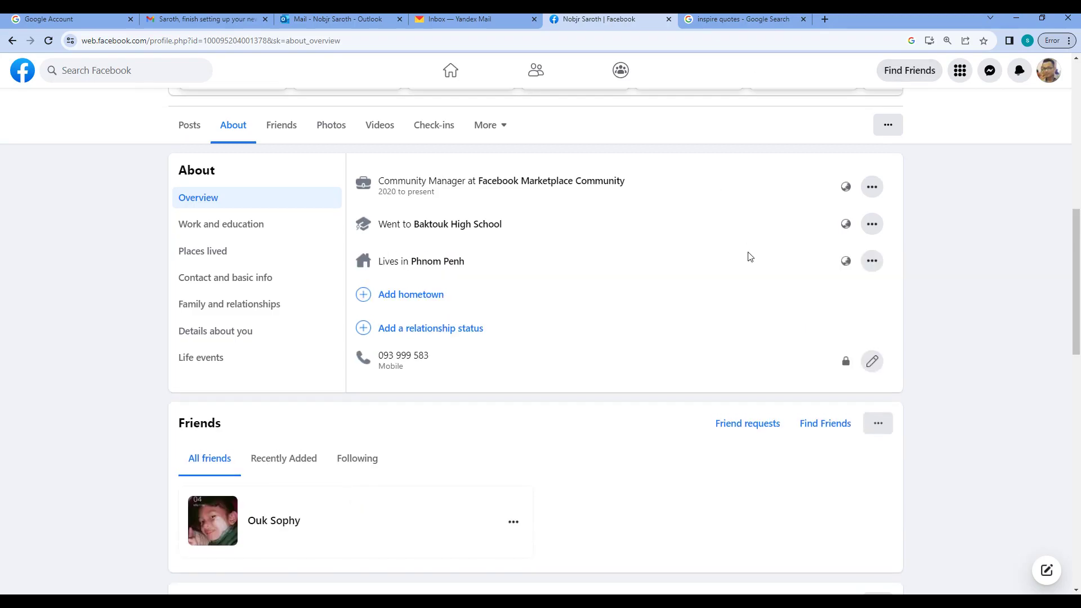
# Choose Phnom Penh from the suggestions as the hometown and save it.
pyautogui.click(397, 295)
pyautogui.click(417, 305)
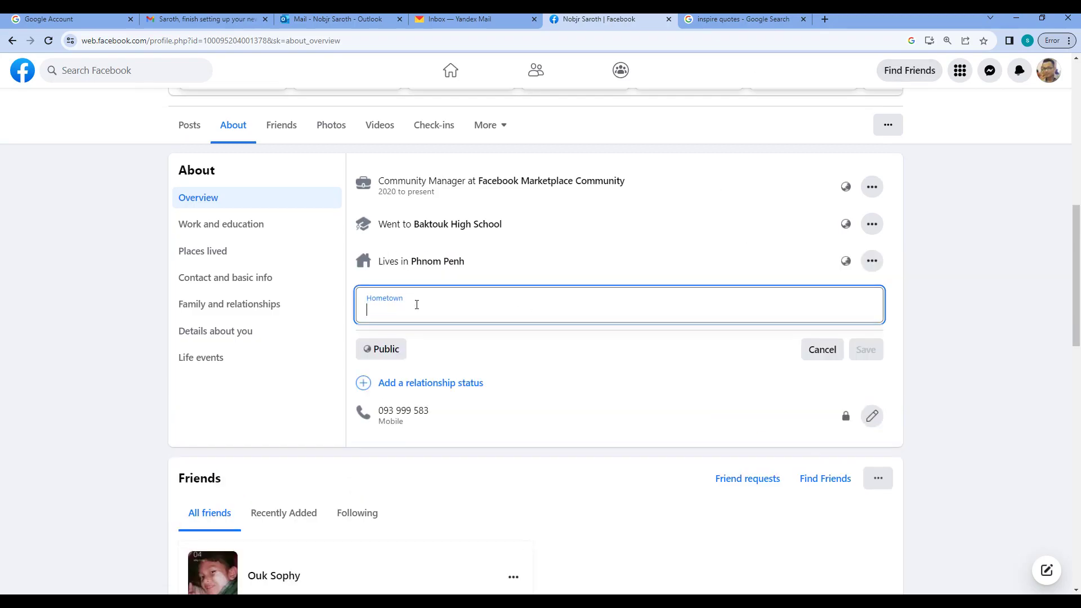
pyautogui.write('p')
pyautogui.press('BackSpace')
pyautogui.write('P')
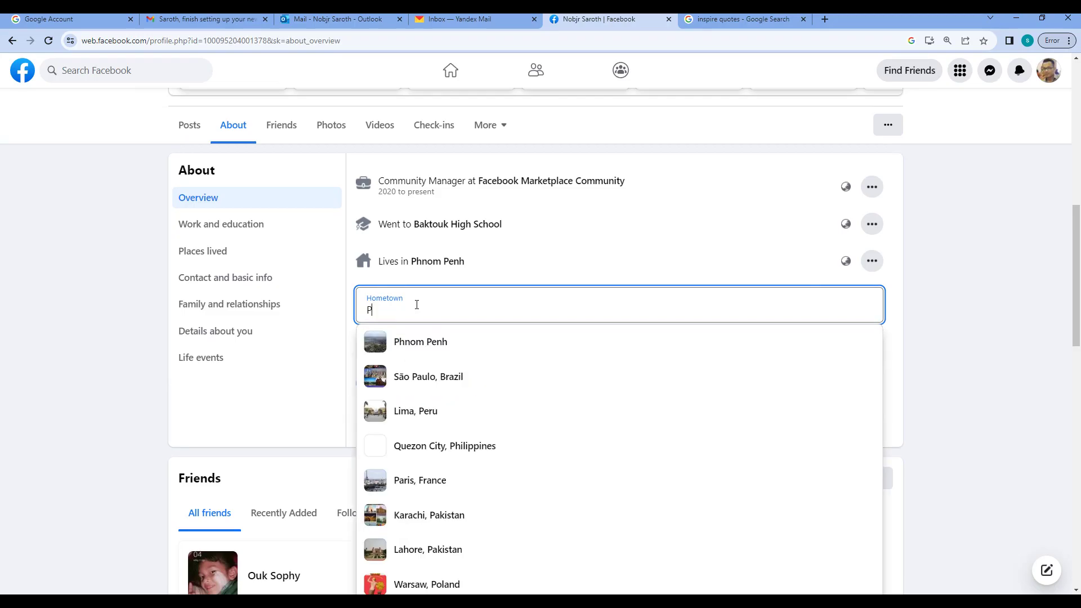
pyautogui.click(427, 342)
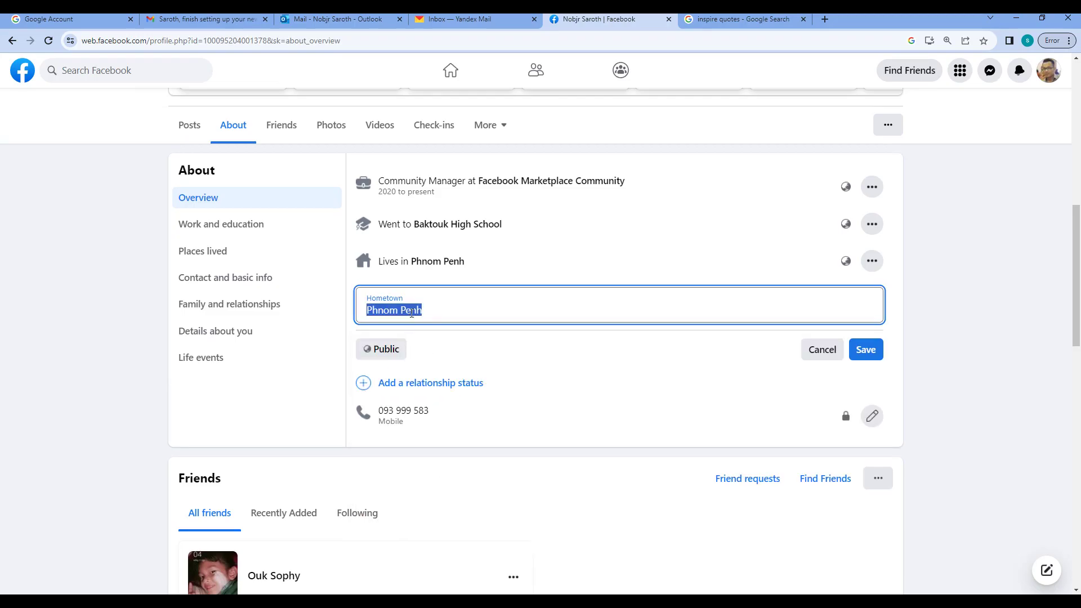
pyautogui.click(865, 350)
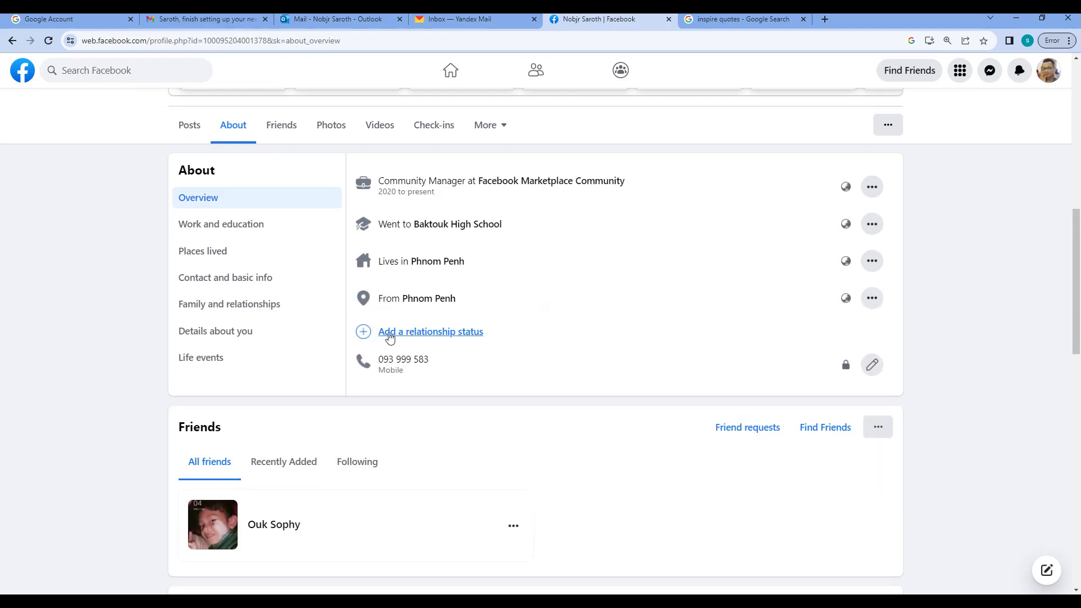
pyautogui.click(391, 333)
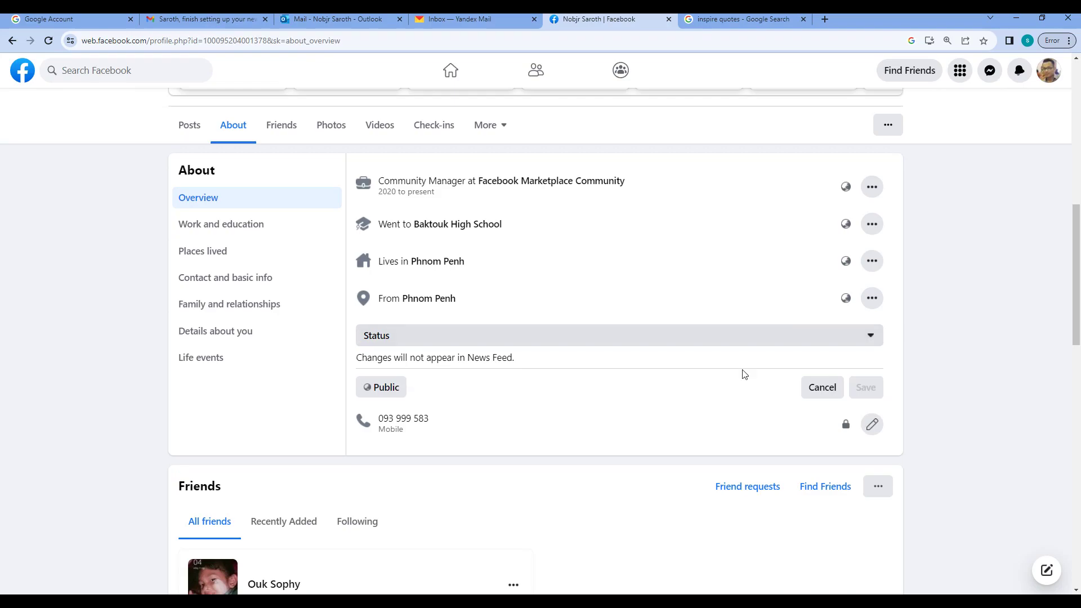
# Change the relationship status from Single to Married and save it.
pyautogui.click(861, 337)
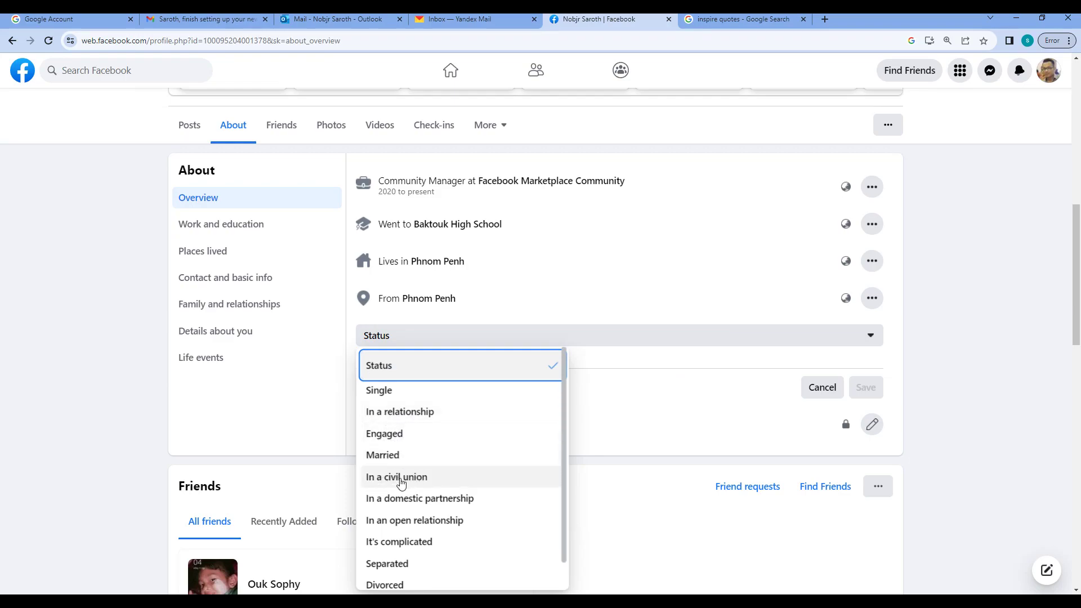
pyautogui.scroll(-1, 431, 482)
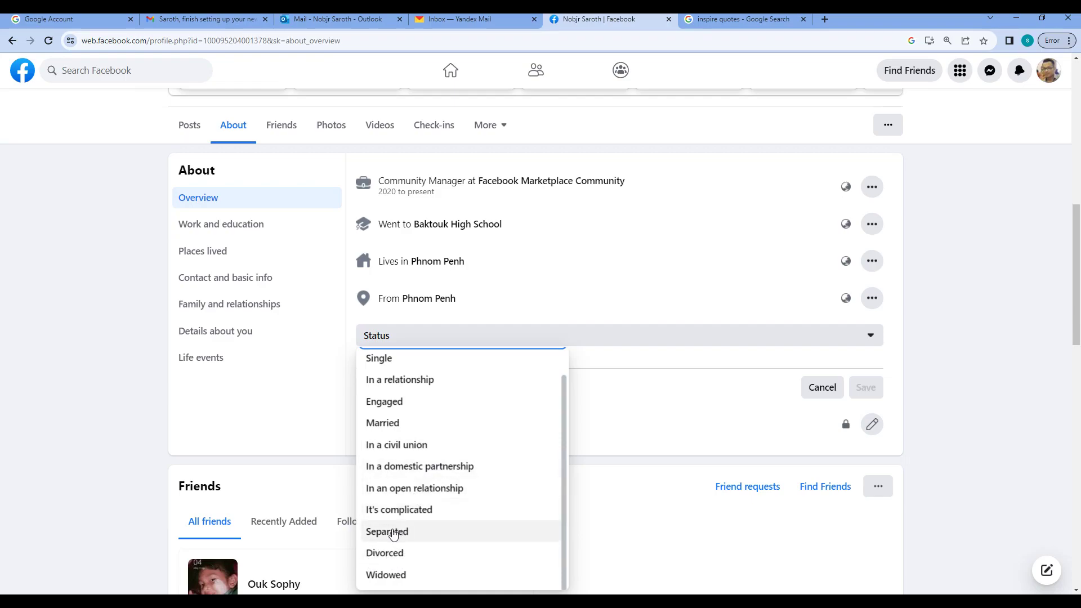
pyautogui.scroll(1, 400, 487)
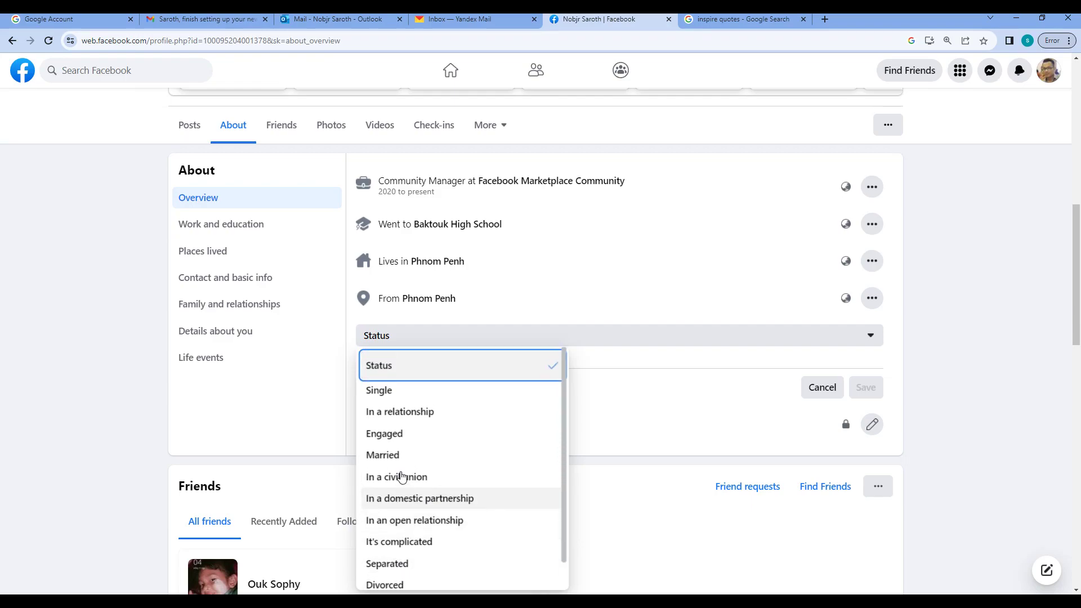
pyautogui.click(403, 391)
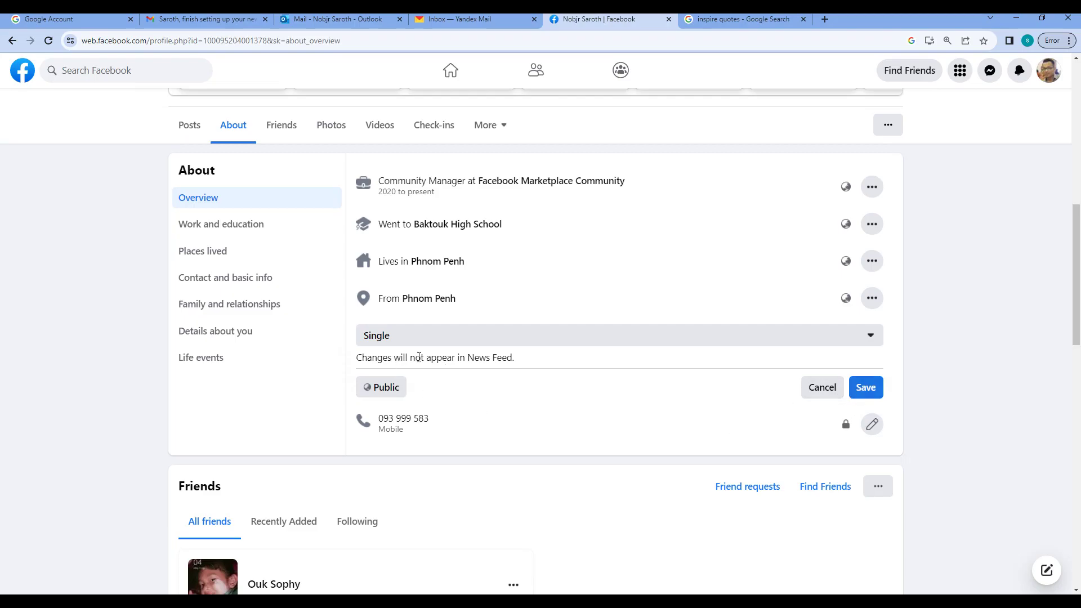
pyautogui.click(809, 338)
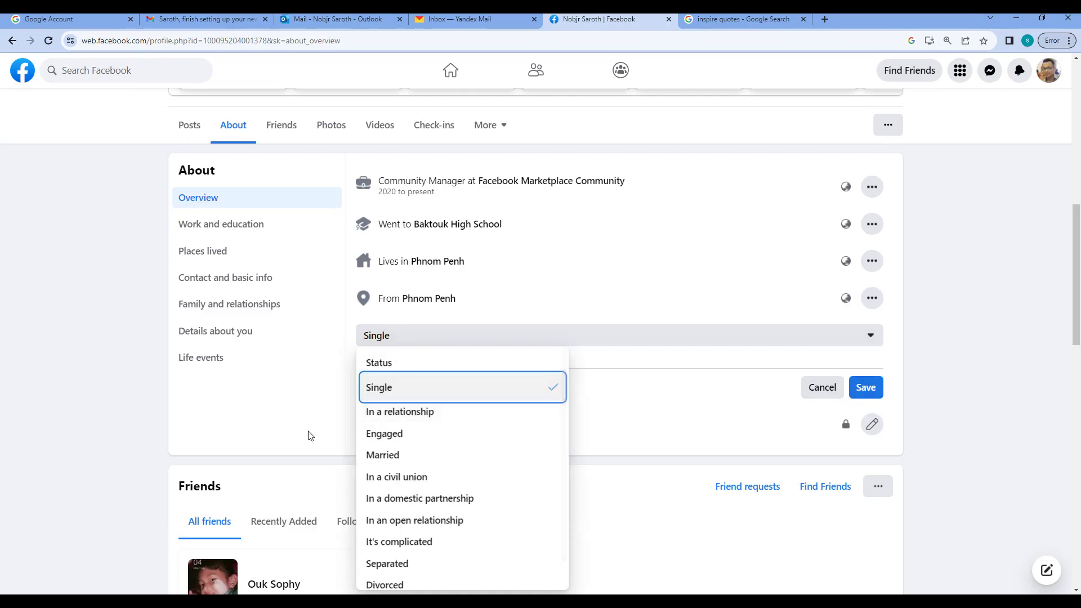
pyautogui.click(391, 454)
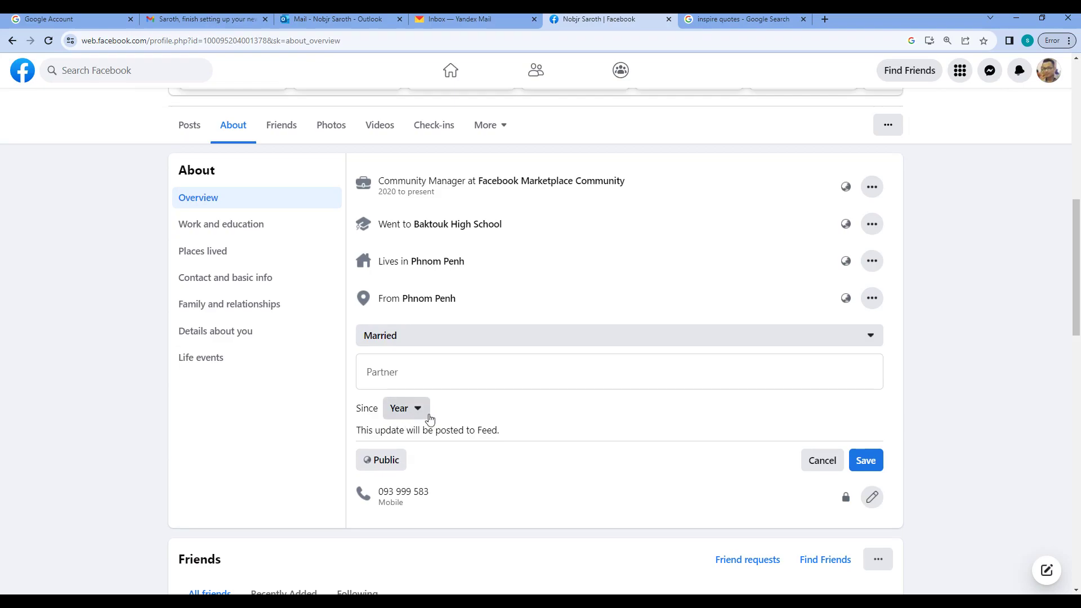
pyautogui.click(867, 460)
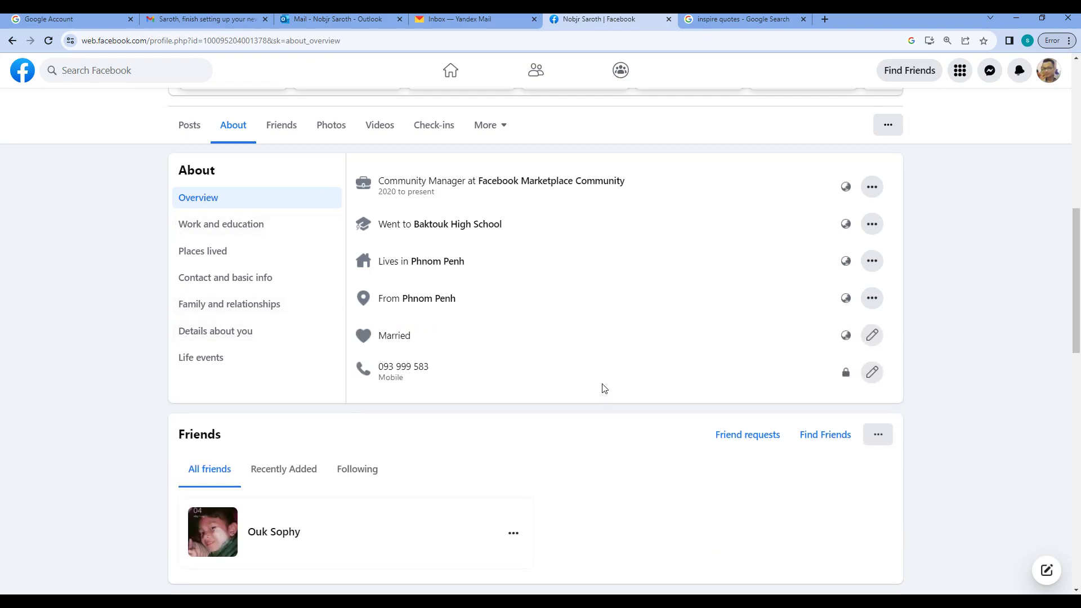
# Visit the Friends section, then open Edit profile scrolled down to the Hobbies section.
pyautogui.scroll(2, 472, 330)
pyautogui.moveTo(464, 338)
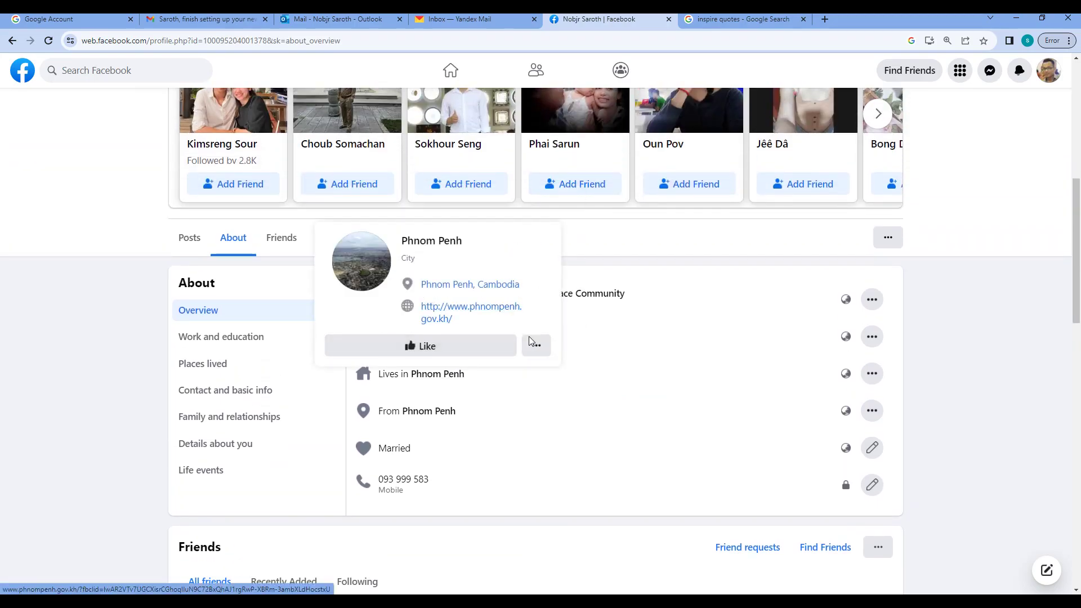
pyautogui.scroll(-3, 537, 374)
pyautogui.scroll(-10, 537, 374)
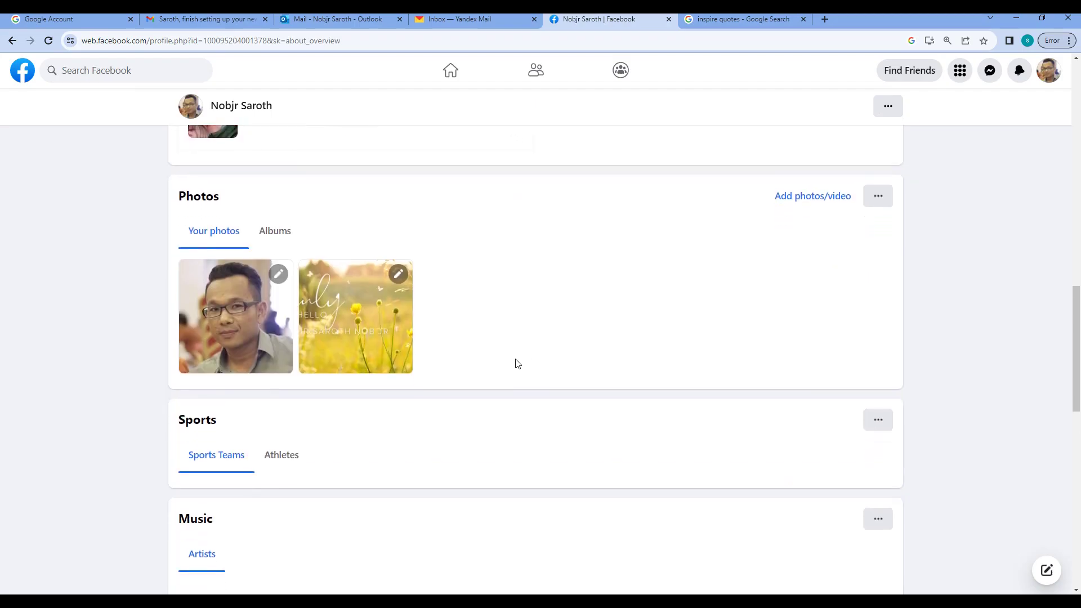
pyautogui.scroll(-5, 434, 364)
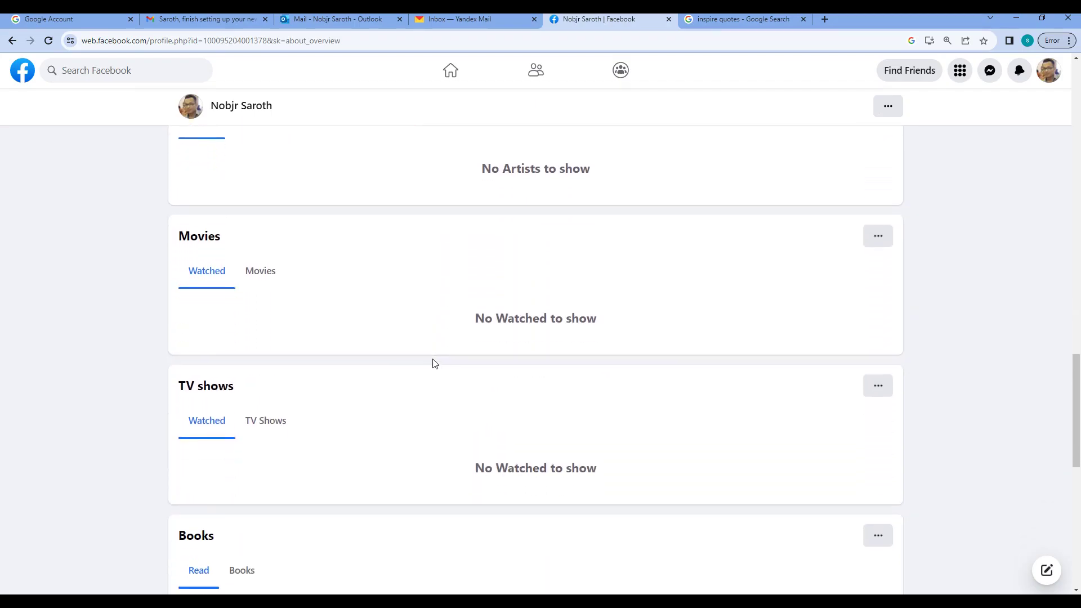
pyautogui.scroll(15, 434, 364)
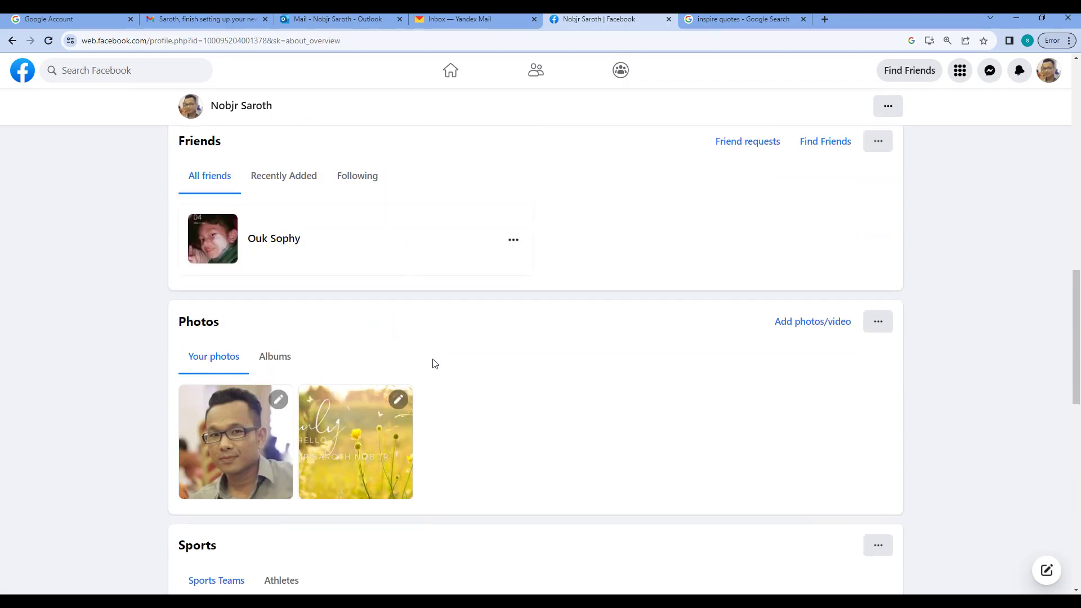
pyautogui.scroll(7, 434, 364)
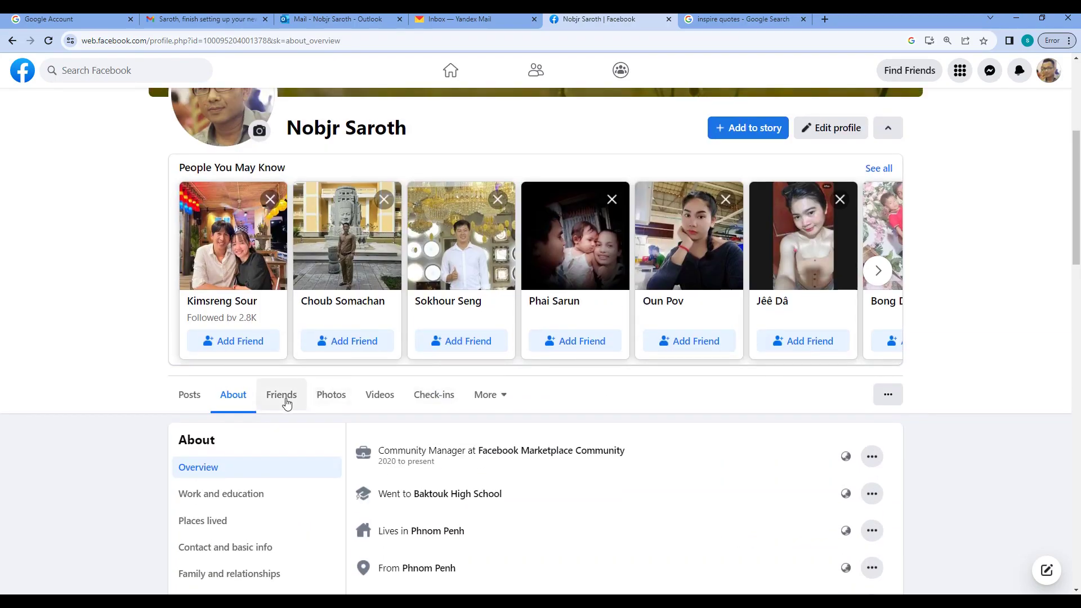
pyautogui.click(282, 397)
pyautogui.scroll(5, 545, 410)
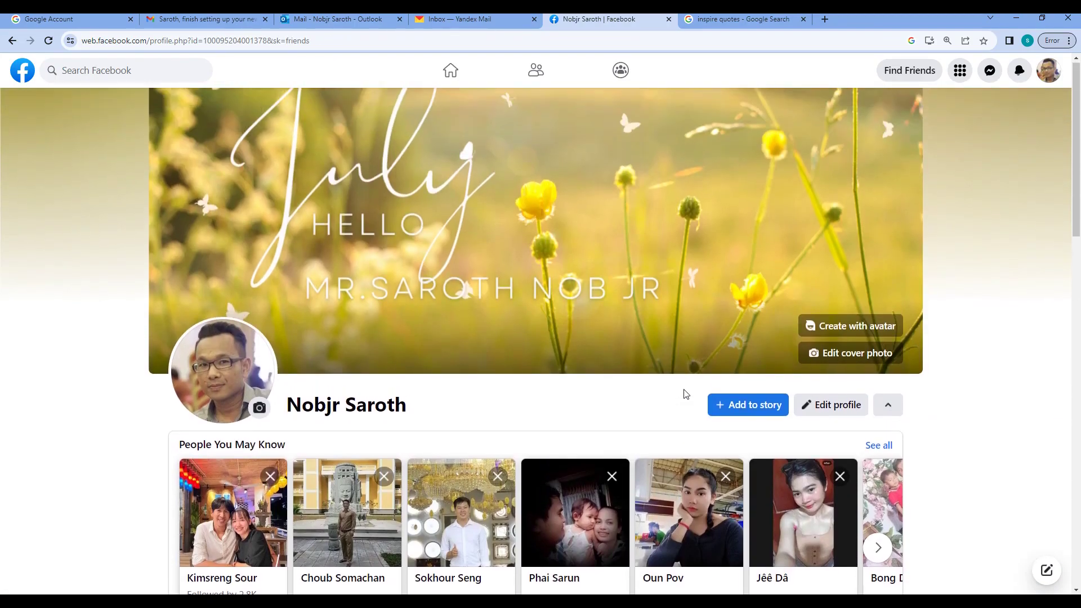
pyautogui.click(834, 413)
pyautogui.scroll(-10, 545, 361)
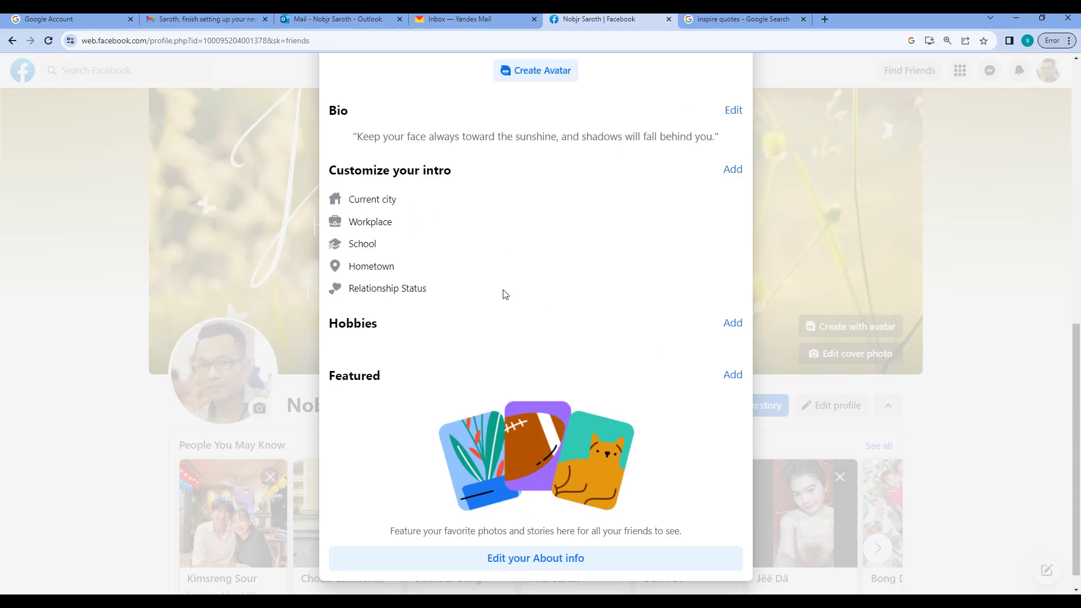
# Add Reading, Football (Soccer) and Listening to Music as profile hobbies and save them.
pyautogui.click(732, 323)
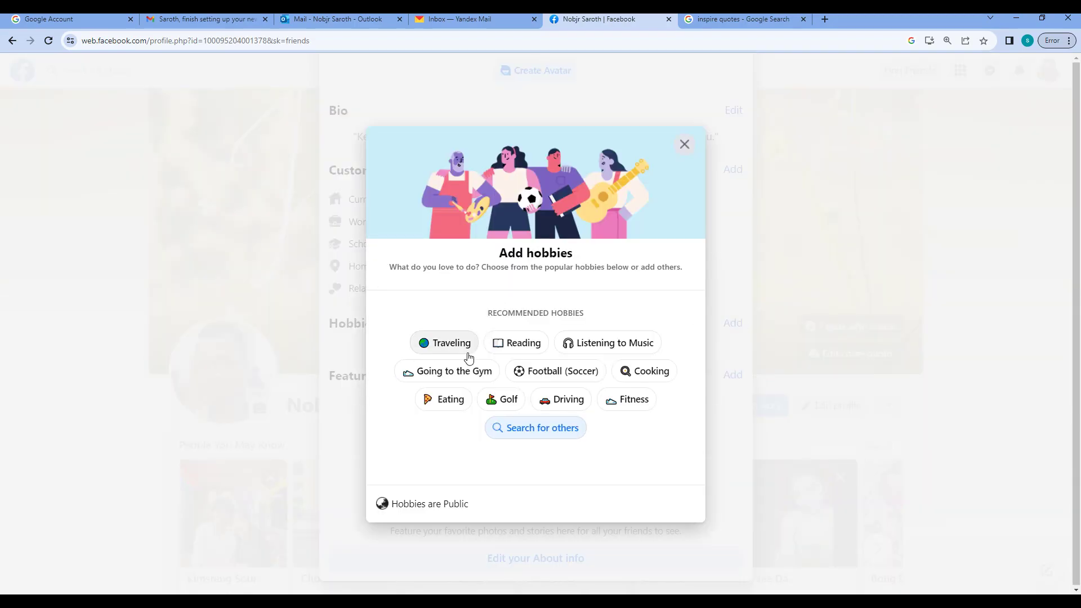
pyautogui.click(513, 345)
pyautogui.click(549, 381)
pyautogui.click(615, 343)
pyautogui.click(648, 503)
pyautogui.scroll(-1, 485, 441)
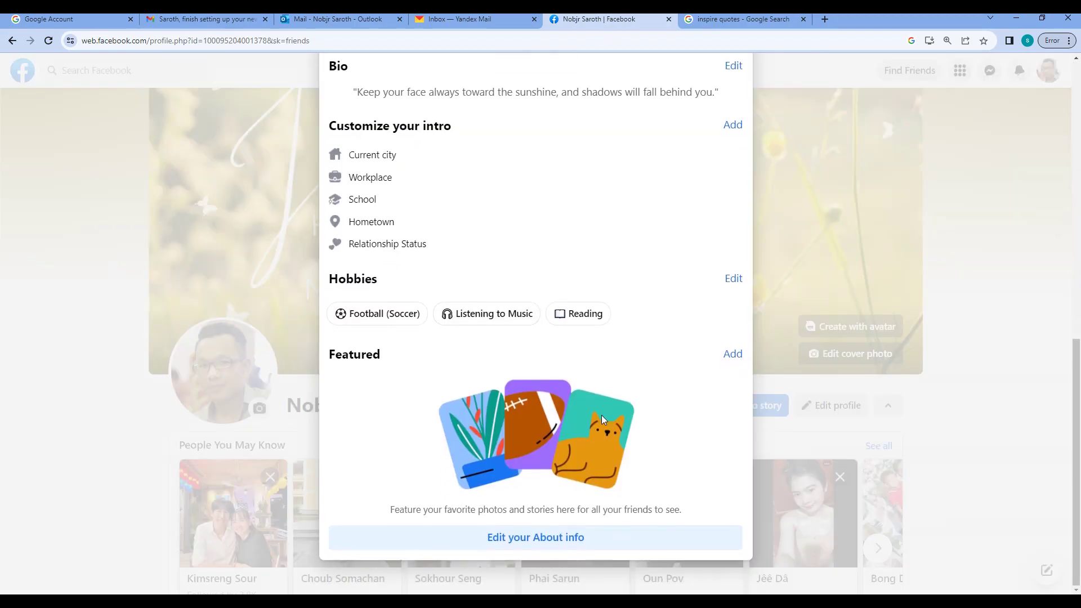
pyautogui.scroll(10, 591, 431)
# Close the profile editor and visit a suggested person's profile.
pyautogui.click(1013, 185)
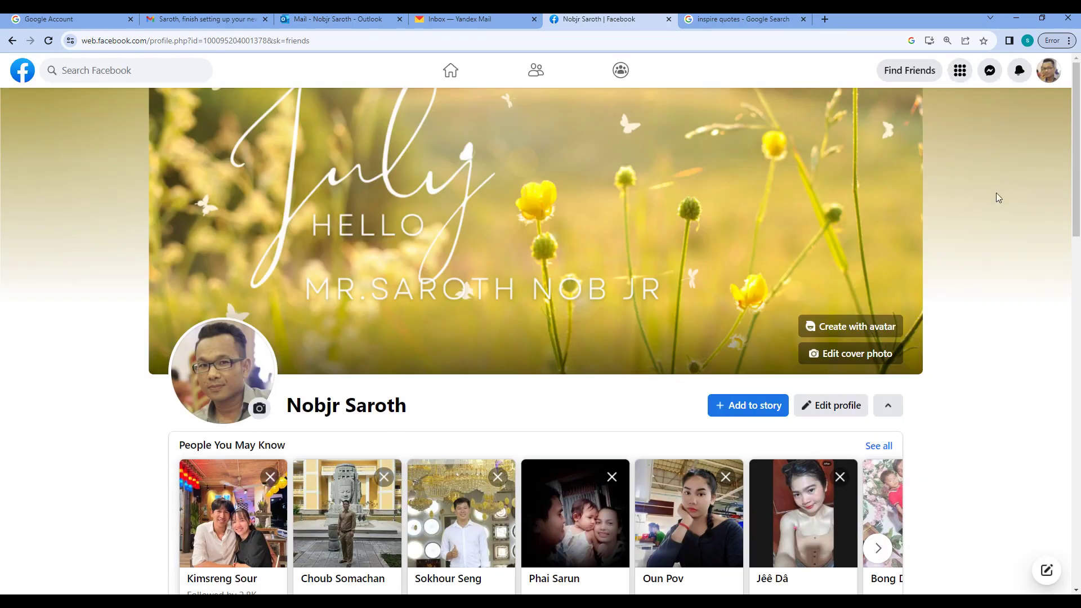
pyautogui.scroll(-8, 518, 366)
pyautogui.scroll(3, 417, 349)
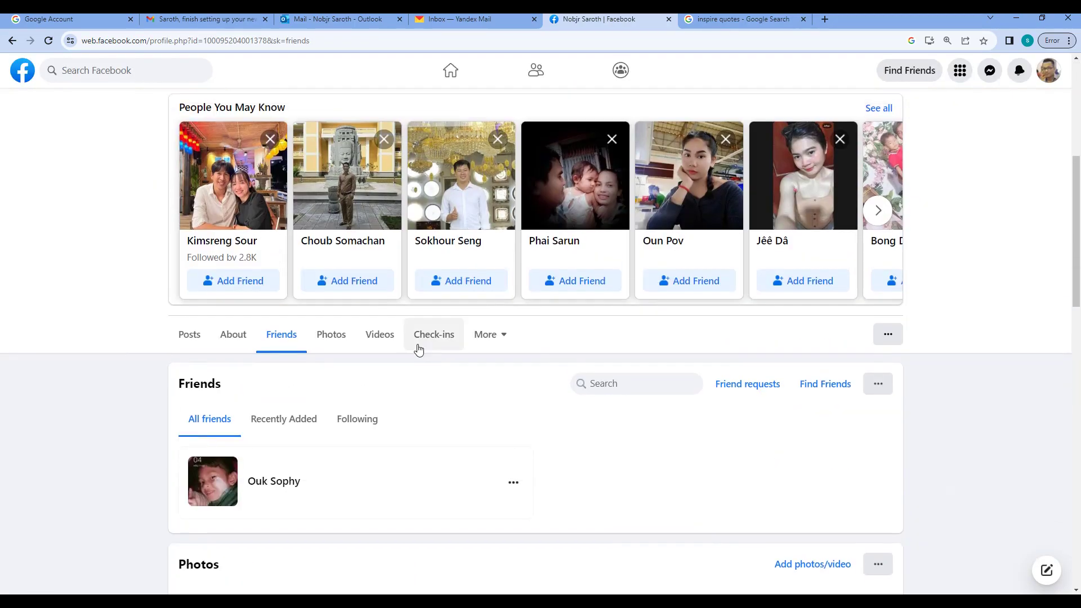
pyautogui.click(170, 343)
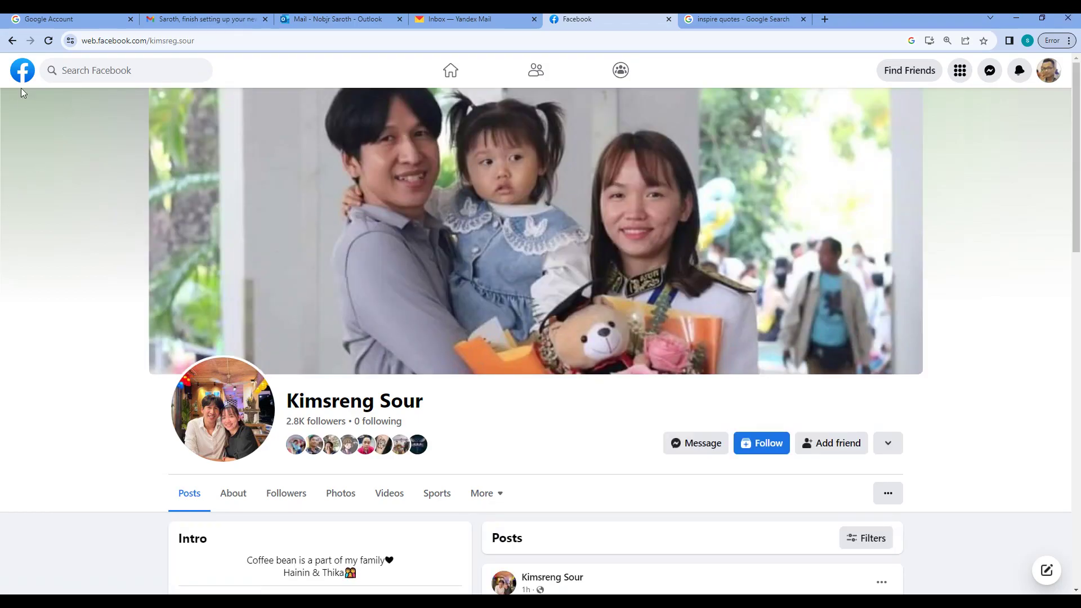
# Go to the news feed, dismiss the remember-password prompt, and reopen your own profile.
pyautogui.click(22, 70)
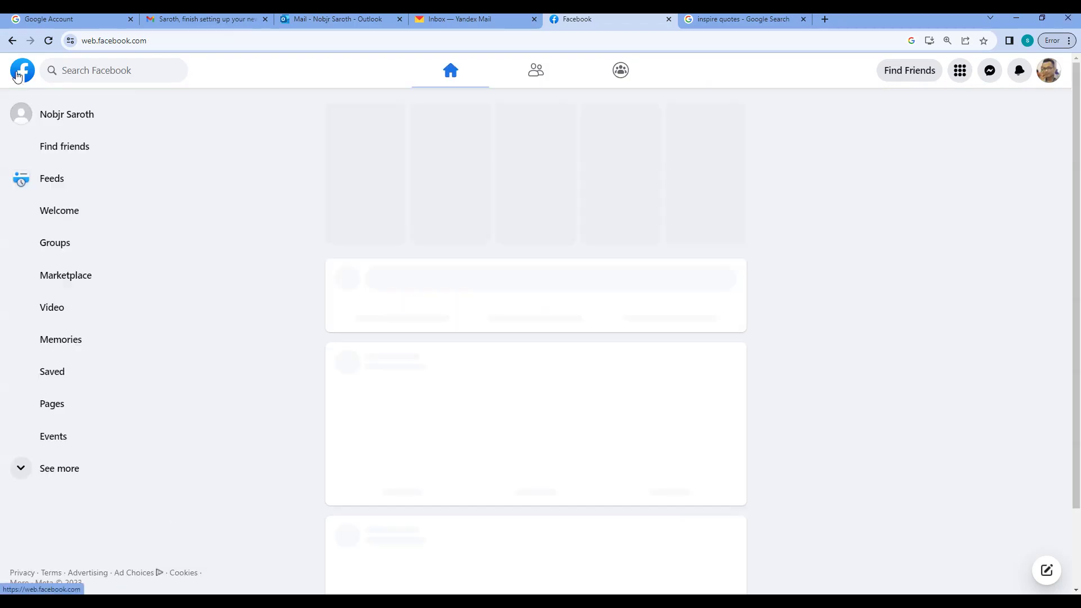
pyautogui.click(393, 287)
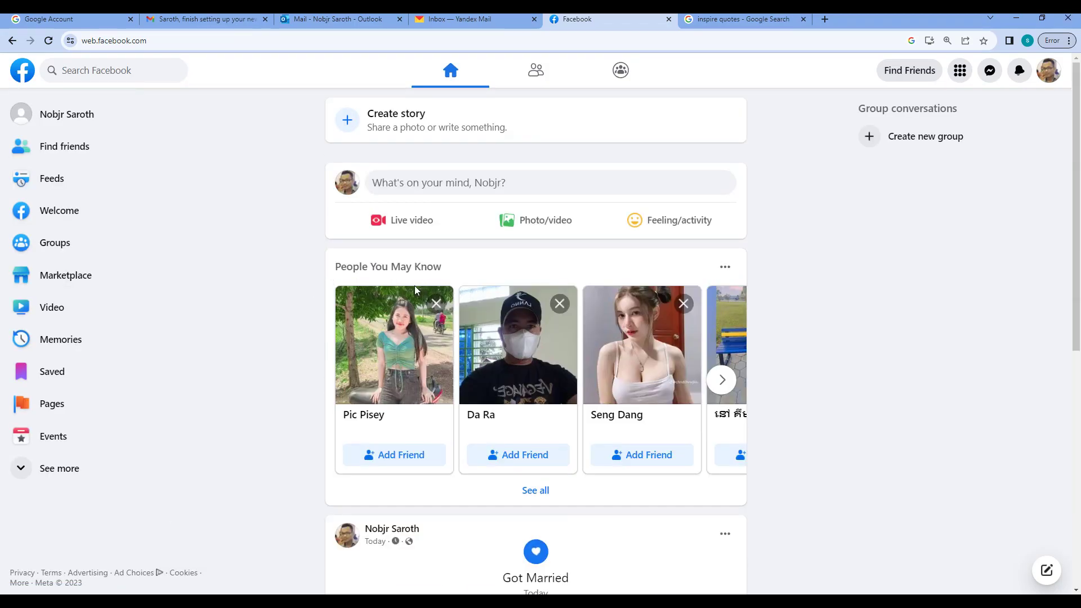
pyautogui.scroll(-3, 612, 356)
pyautogui.scroll(3, 580, 367)
pyautogui.click(62, 120)
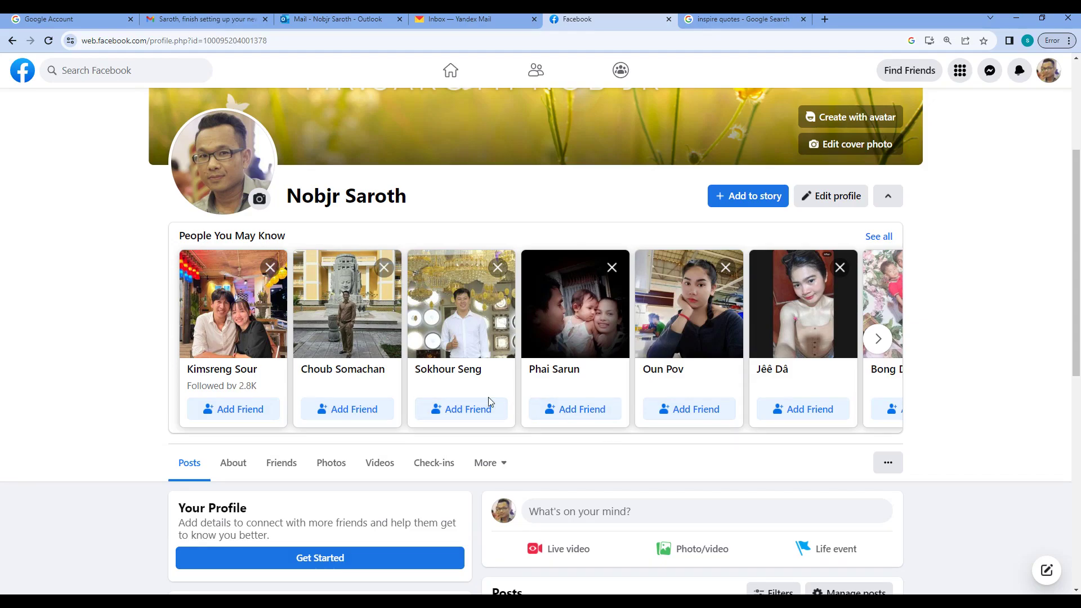
pyautogui.click(878, 338)
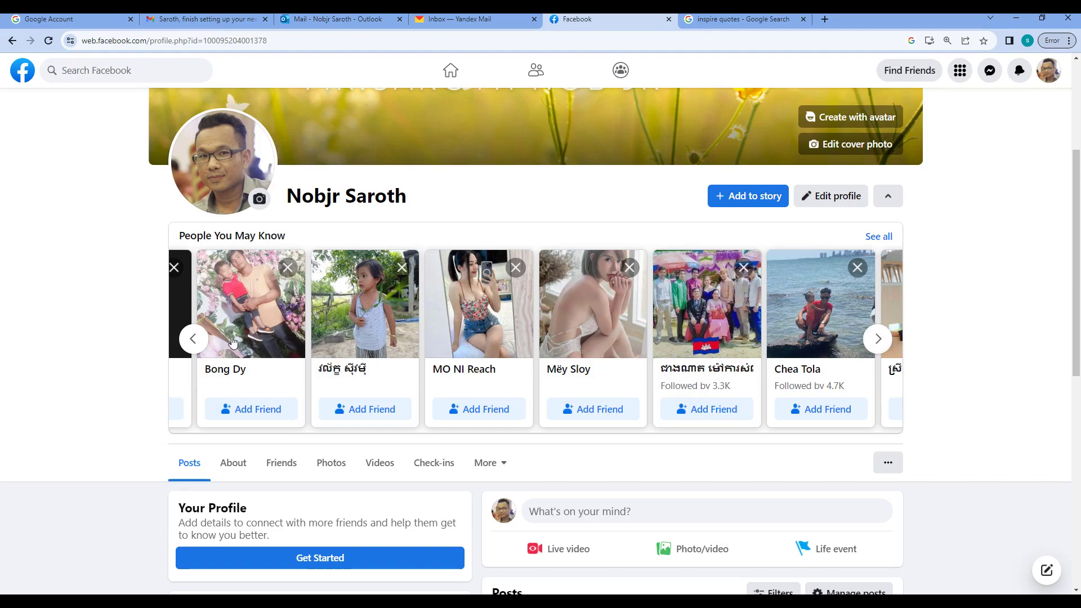
pyautogui.click(193, 340)
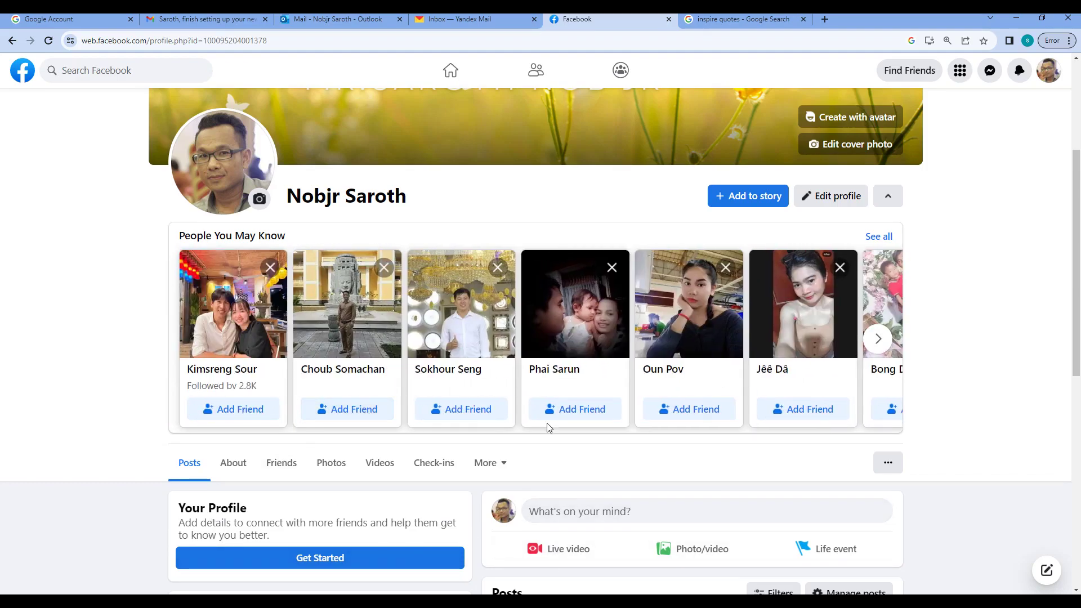
pyautogui.click(878, 339)
pyautogui.click(878, 339)
pyautogui.click(878, 339)
pyautogui.click(879, 339)
pyautogui.click(878, 339)
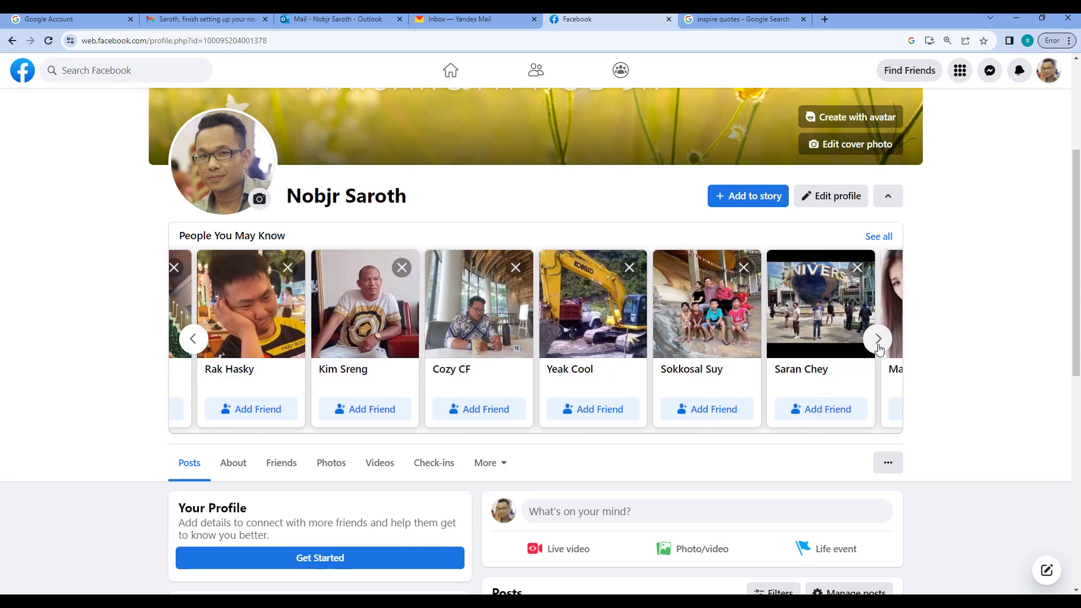
pyautogui.click(878, 339)
pyautogui.click(878, 339)
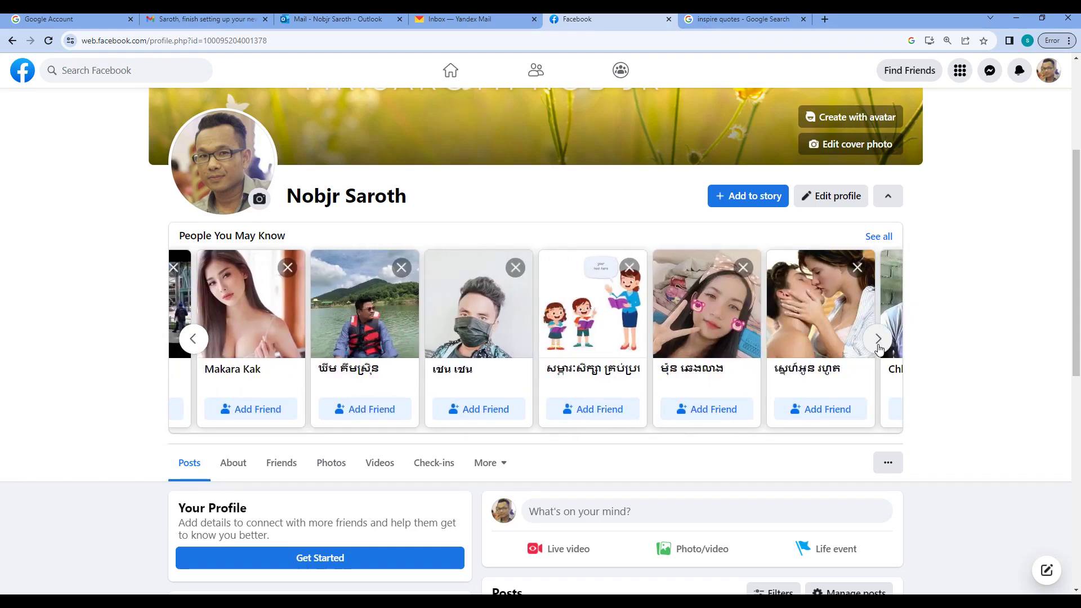
pyautogui.click(878, 339)
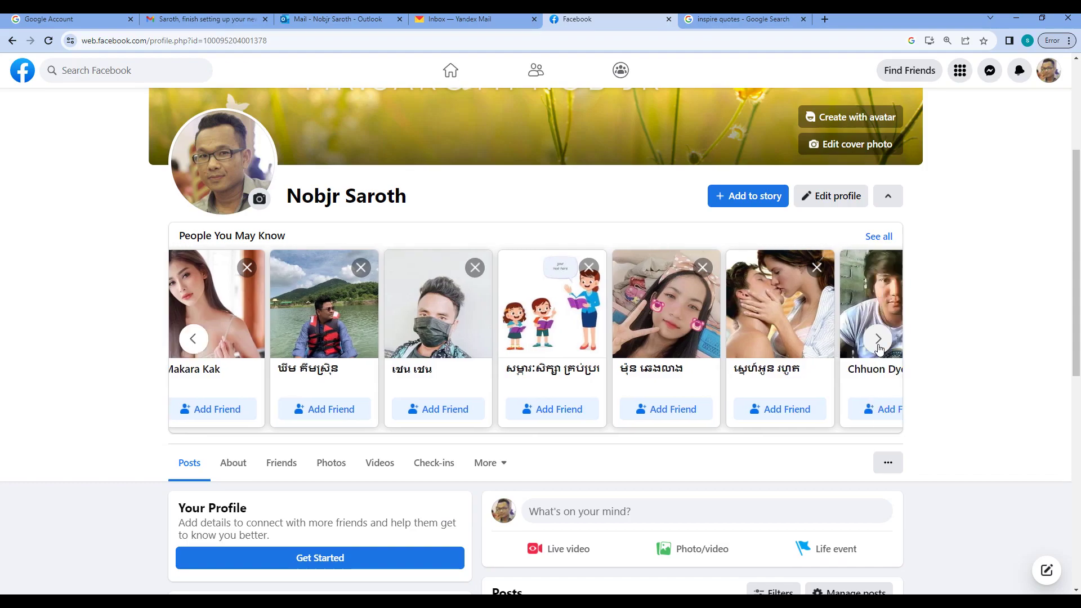
pyautogui.click(878, 339)
pyautogui.click(879, 346)
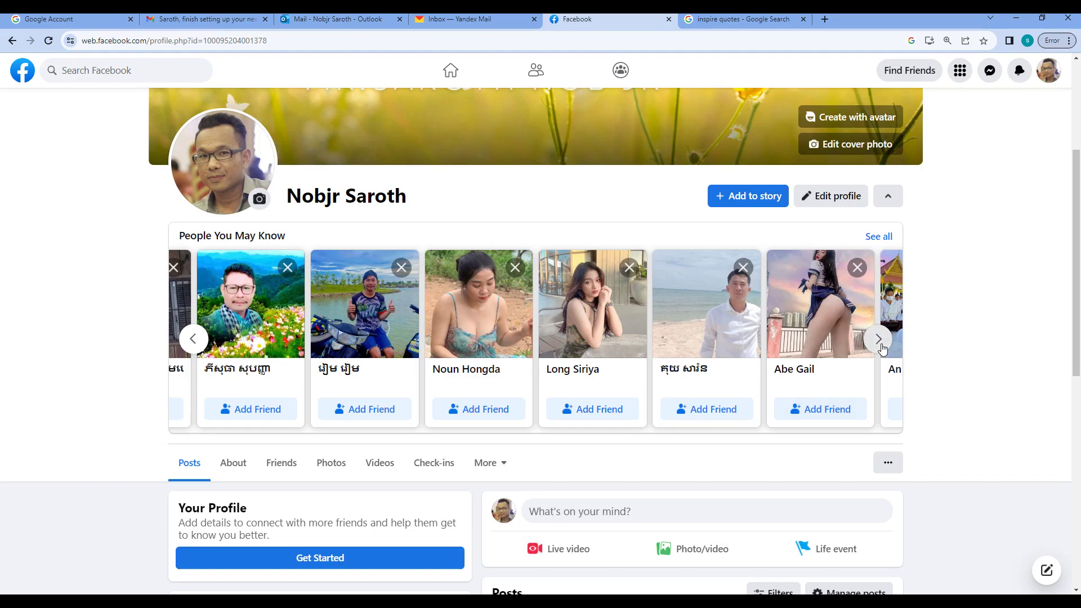
pyautogui.click(879, 340)
pyautogui.click(880, 341)
pyautogui.click(882, 348)
pyautogui.click(883, 349)
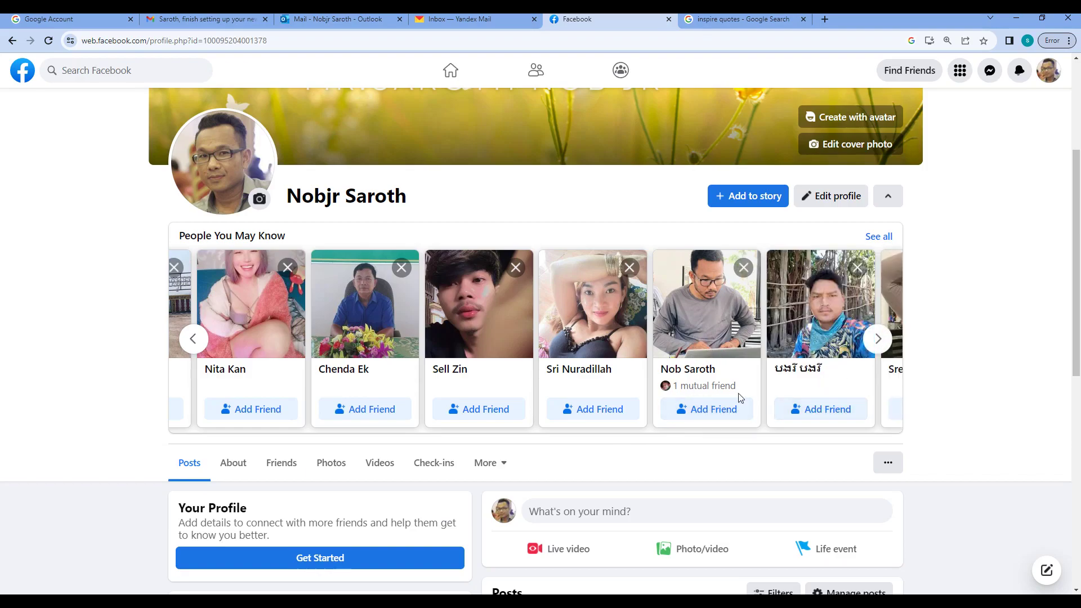
pyautogui.click(879, 341)
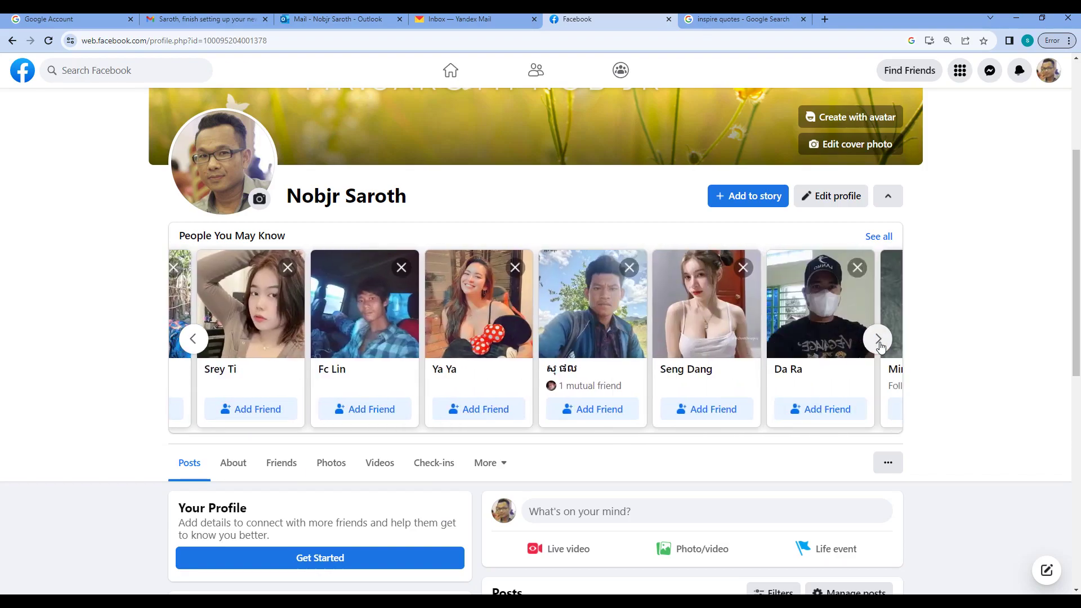
pyautogui.click(880, 341)
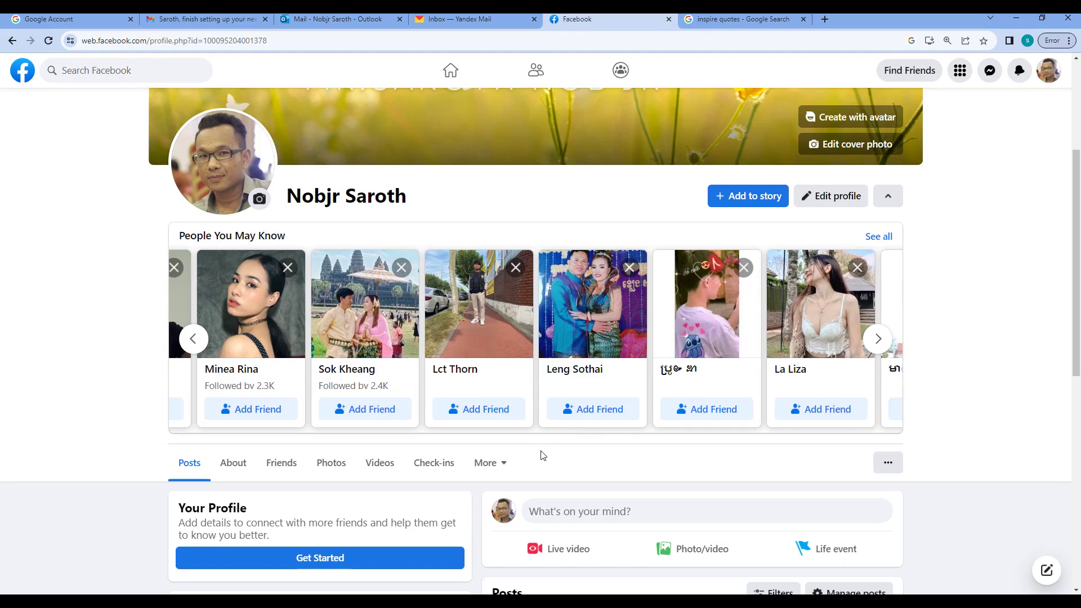
pyautogui.scroll(-2, 710, 432)
pyautogui.scroll(-6, 710, 432)
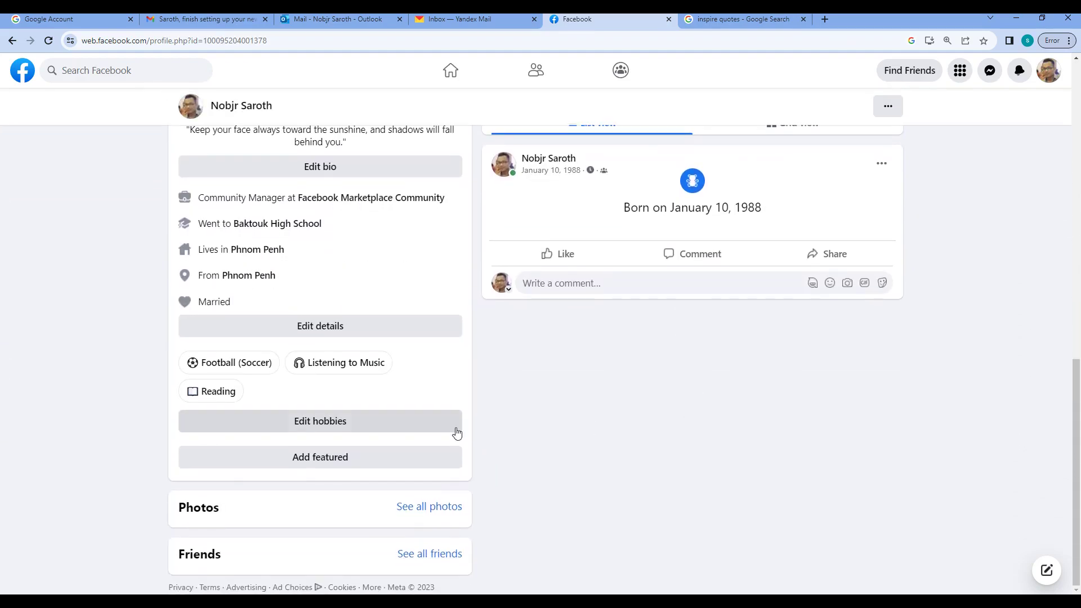
# Scroll to the top of the profile to show the flower-field cover and portrait photo.
pyautogui.scroll(10, 678, 383)
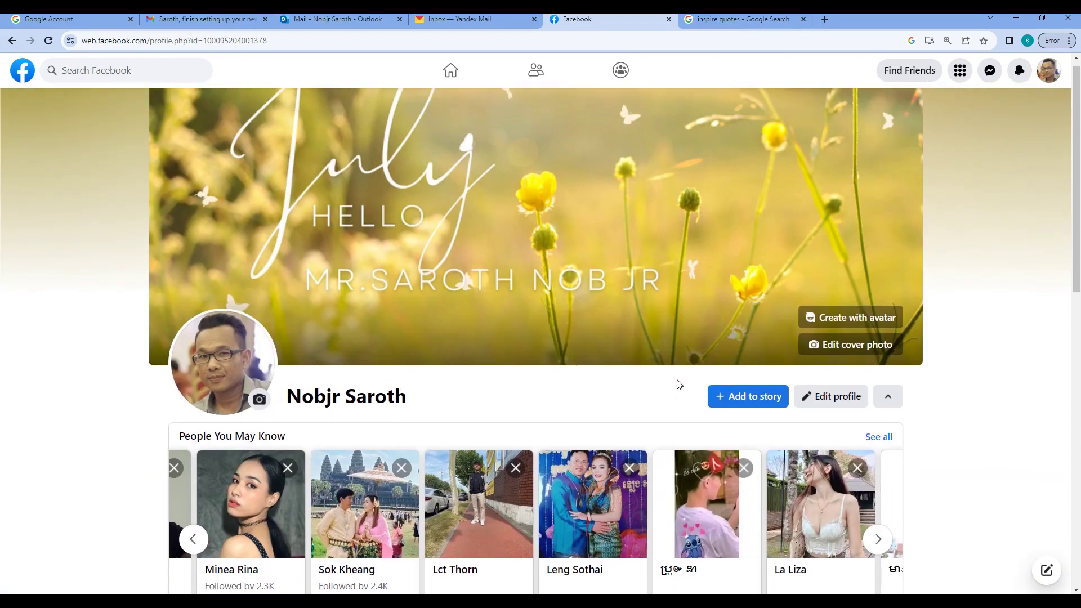